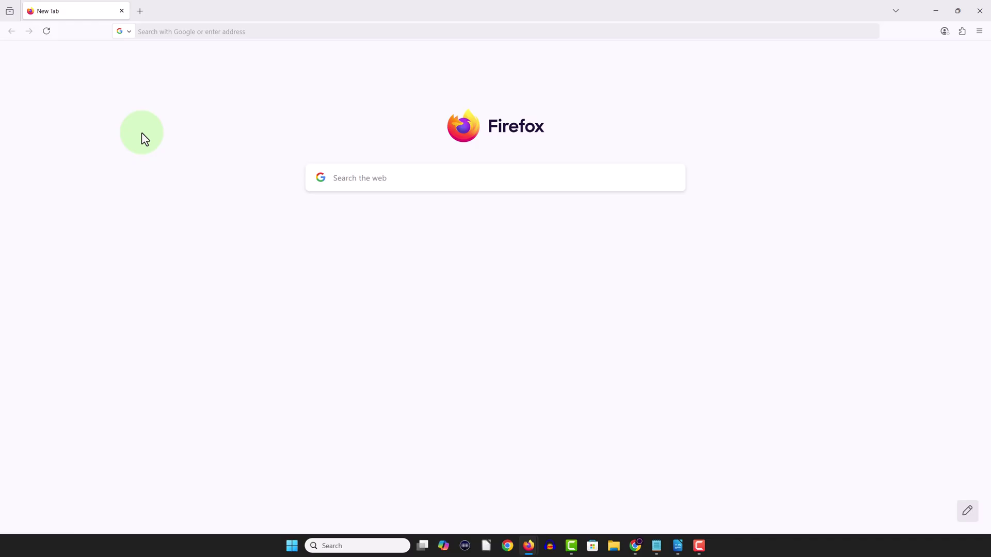
- Go to wordpress.org's Hosting page and scroll to the recommended providers Pressable and Bluehost
click(188, 32)
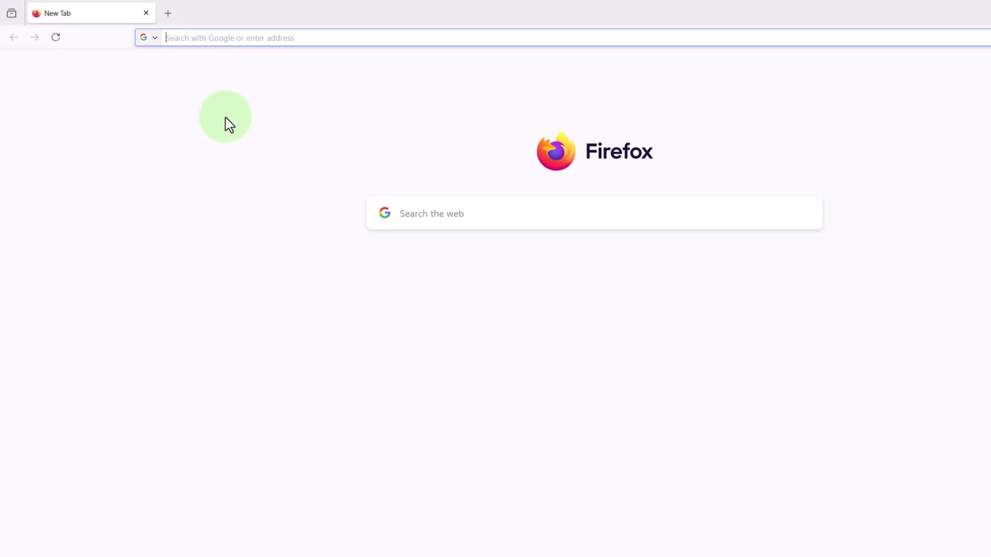
text(wordpress.org)
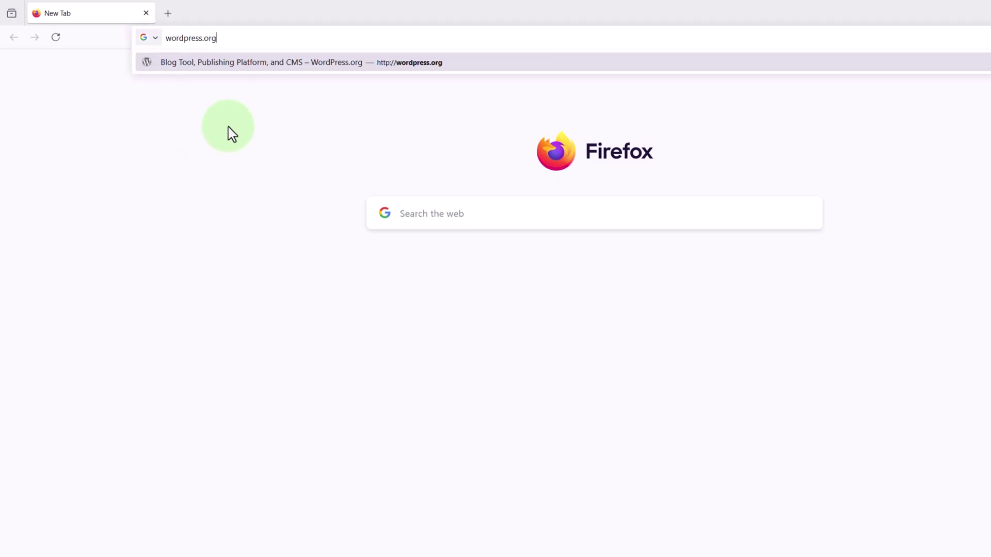
key(Return)
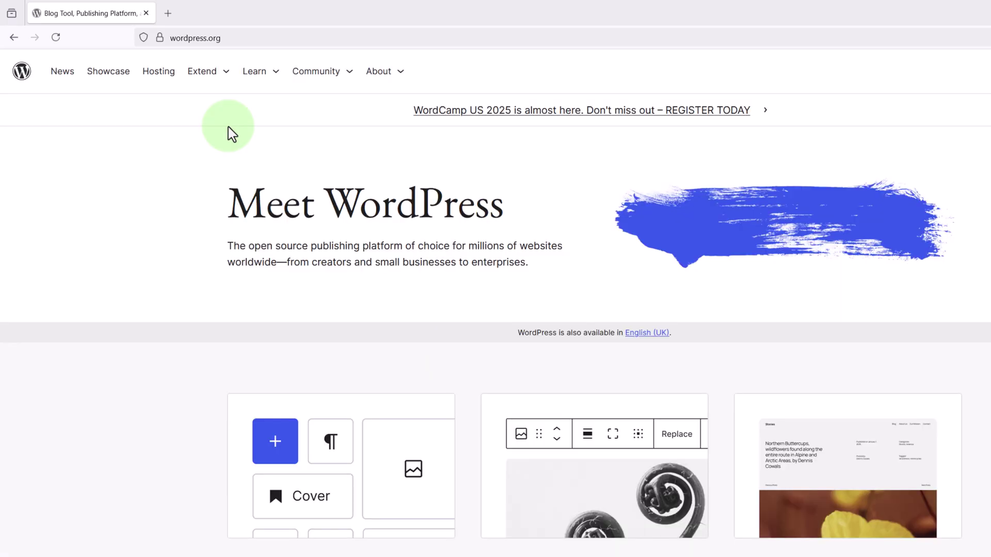
click(164, 78)
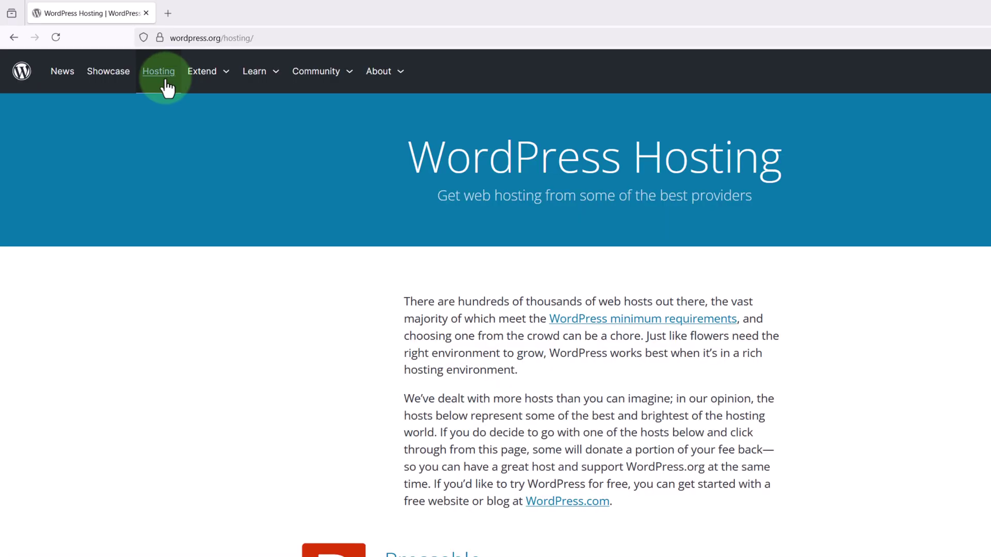
scroll(293, 209, down, 7)
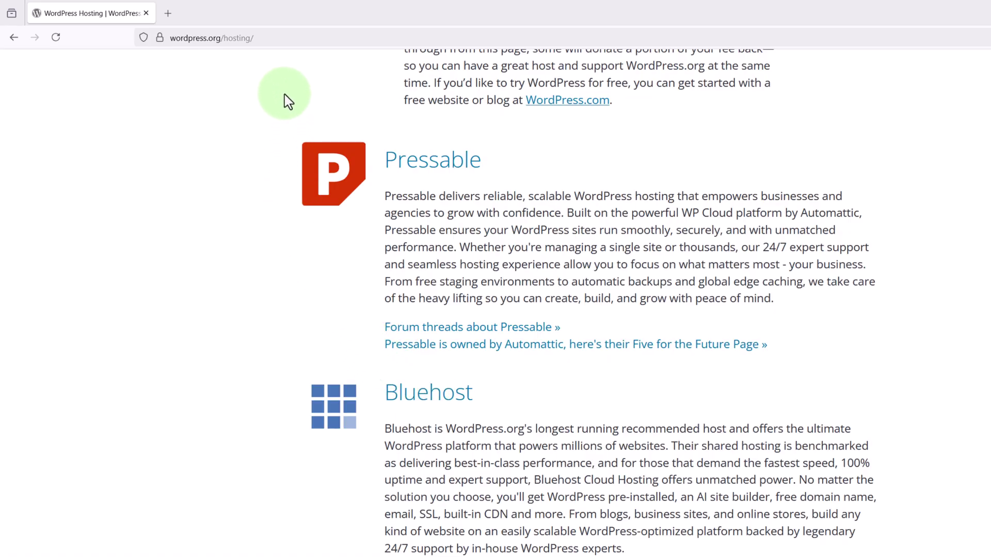
- Visit bluehost.com and bring up the Web Hosting plan prices for Starter, Business and eCommerce Essentials
click(287, 38)
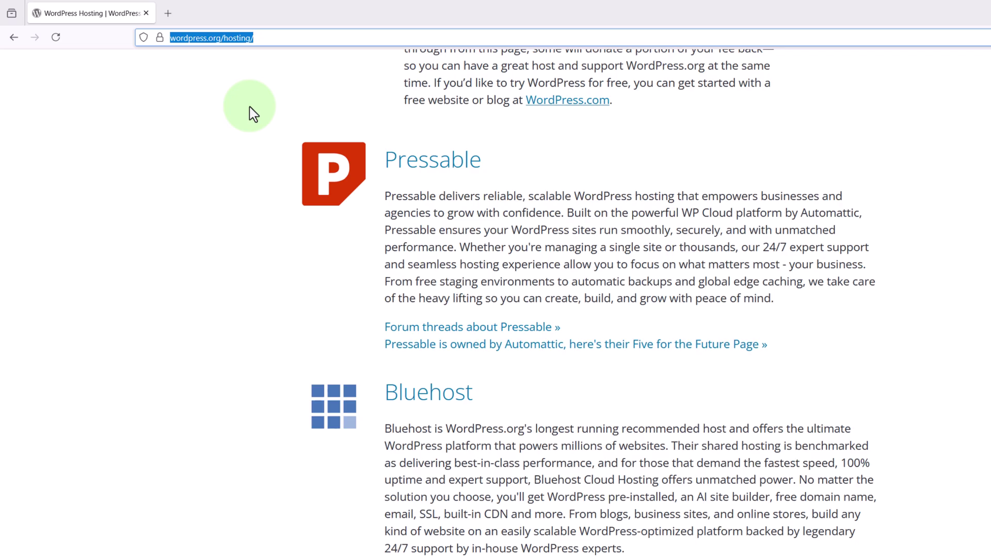
text(bluehost.com)
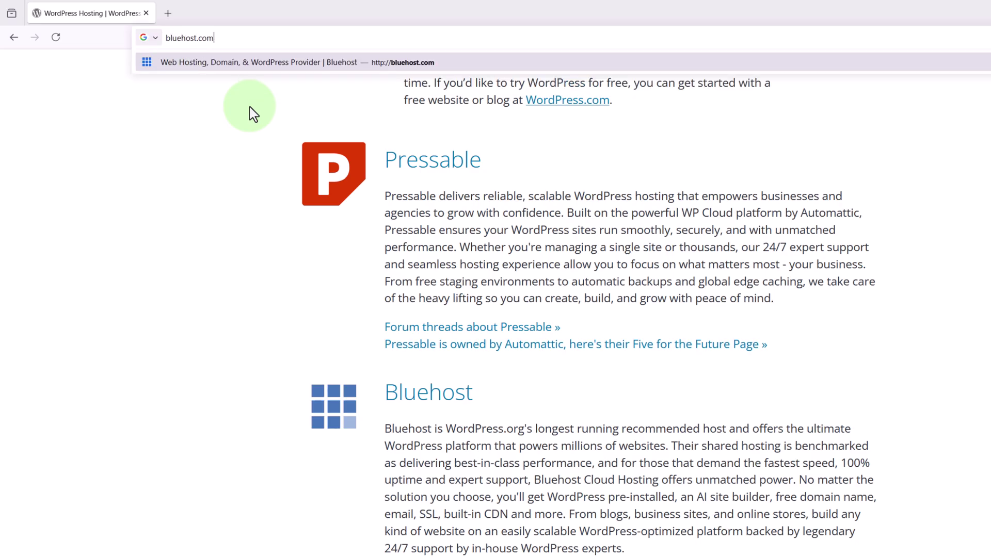
key(Return)
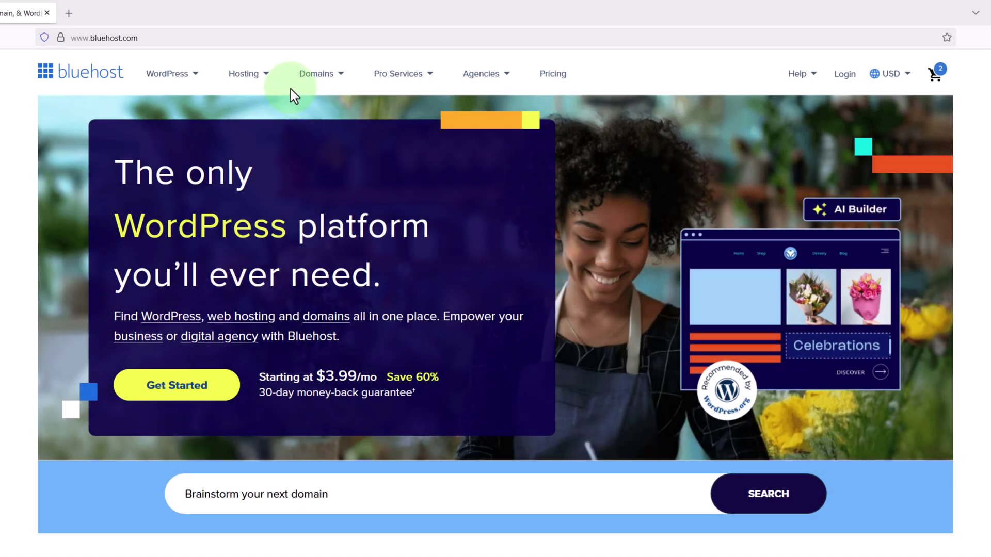
click(254, 75)
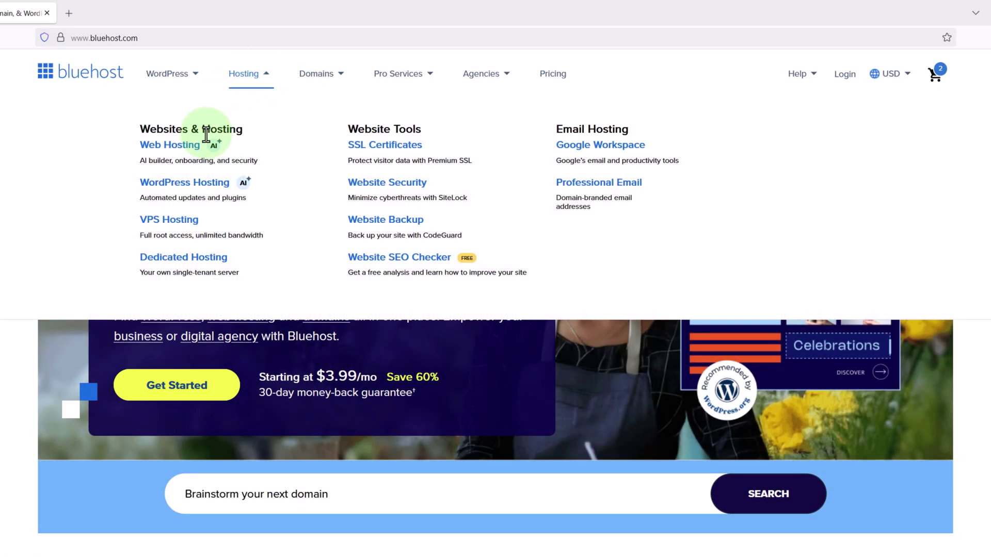
click(192, 153)
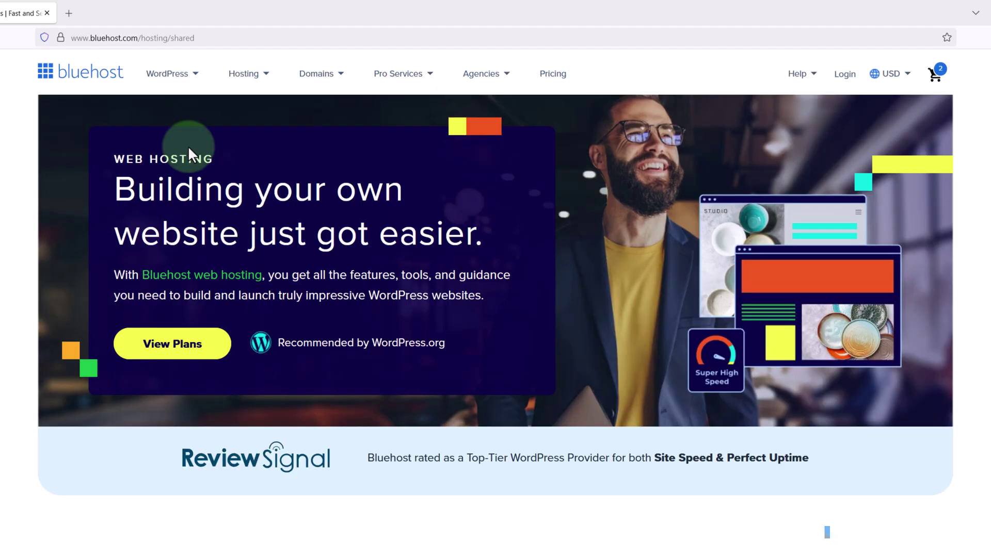
click(171, 351)
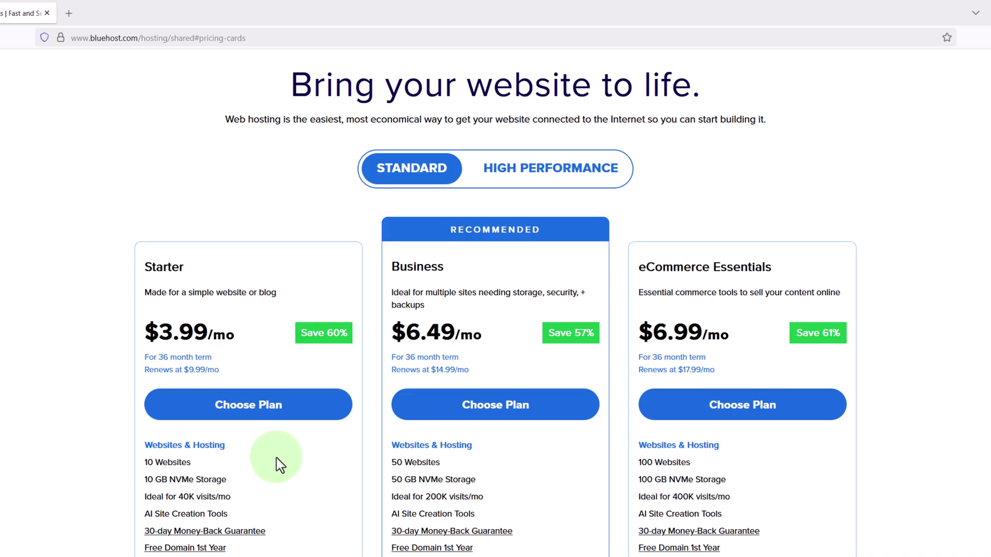
- Choose the Starter plan and claim the free domain martieswebsite.com to reach the cart
click(265, 405)
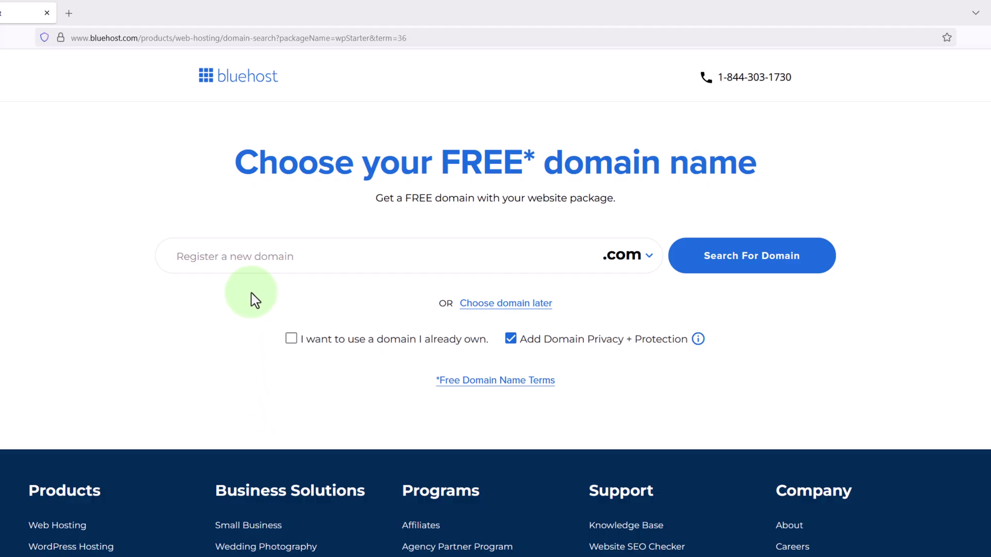
click(266, 256)
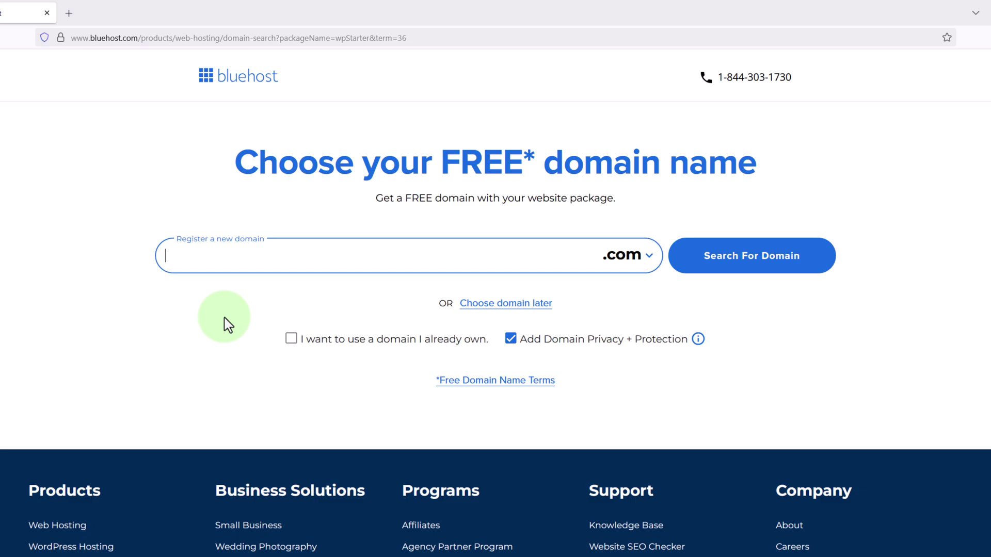
text(martieswebsite)
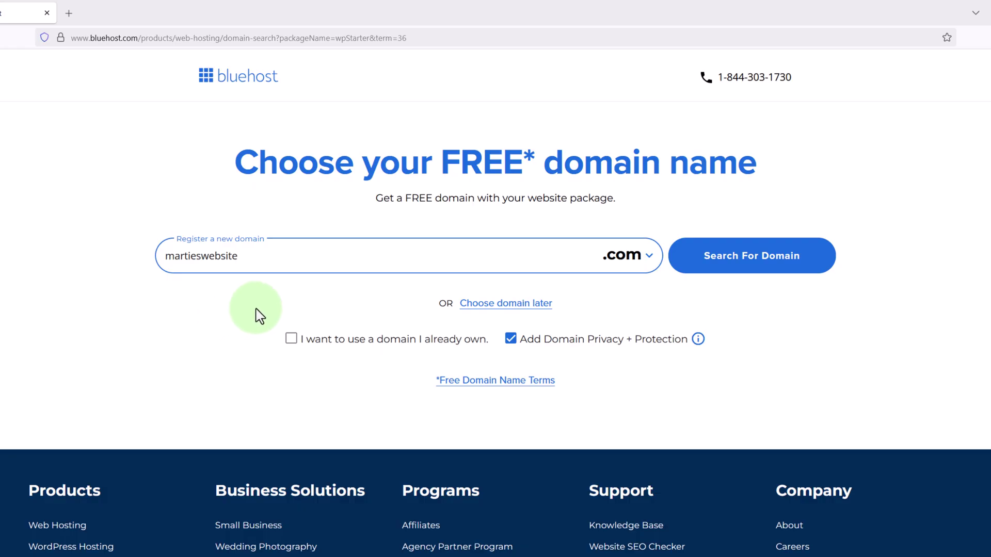
click(627, 264)
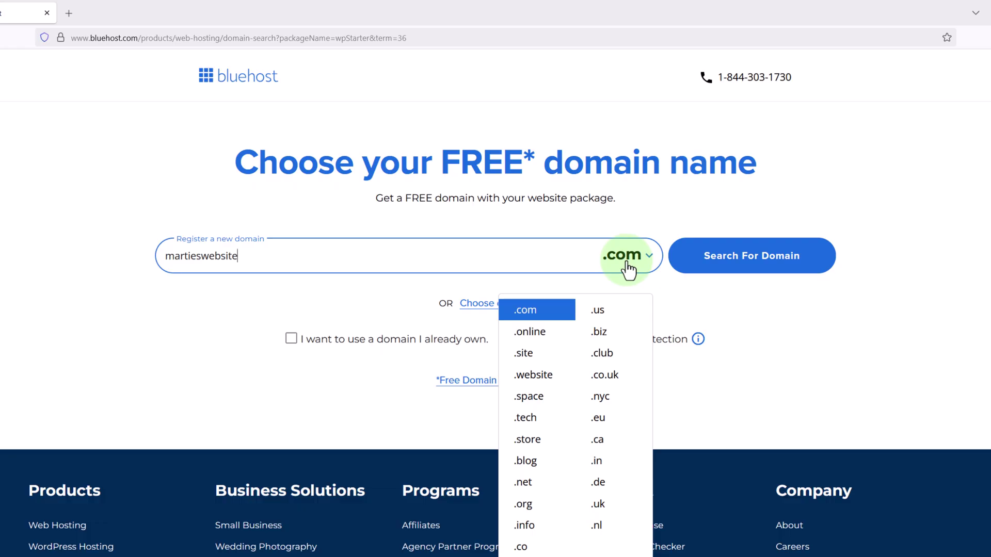
click(627, 264)
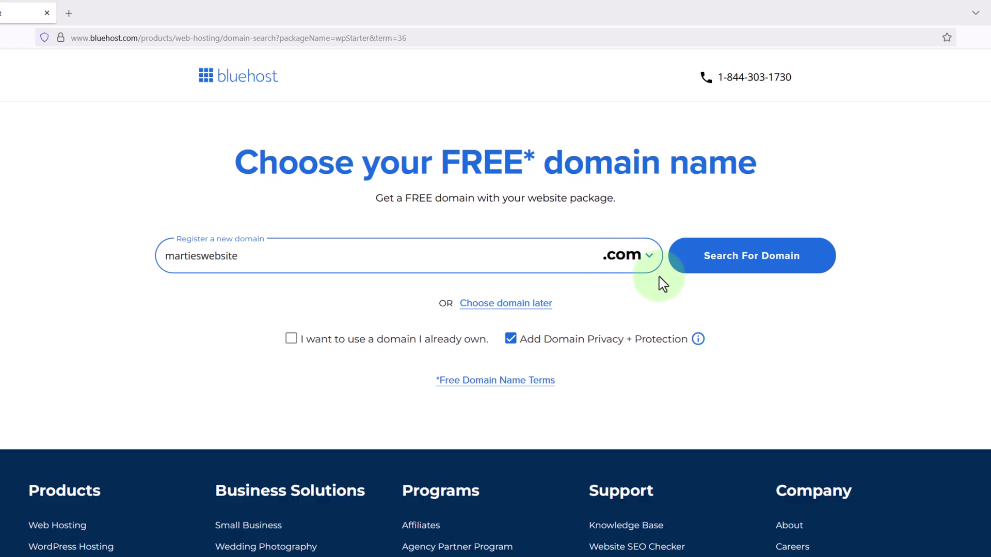
click(735, 274)
click(736, 274)
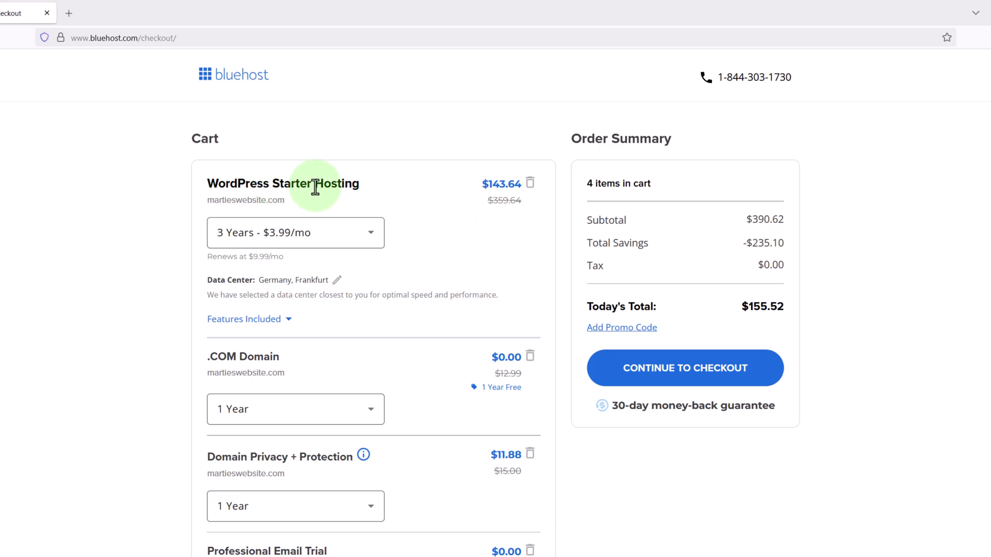
- Switch hosting to a 1-year term and remove Domain Privacy + Protection, bringing the total to $59.88
click(370, 234)
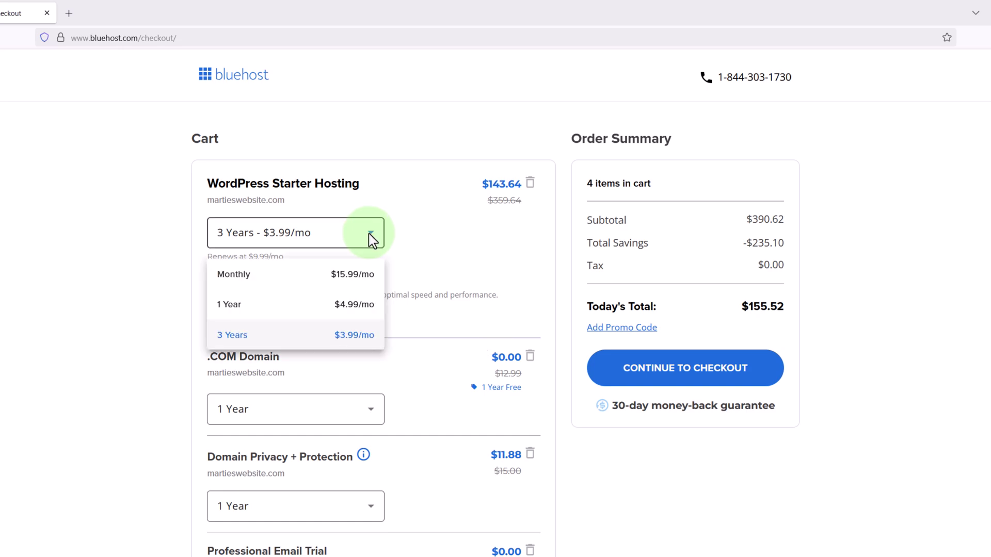
click(309, 310)
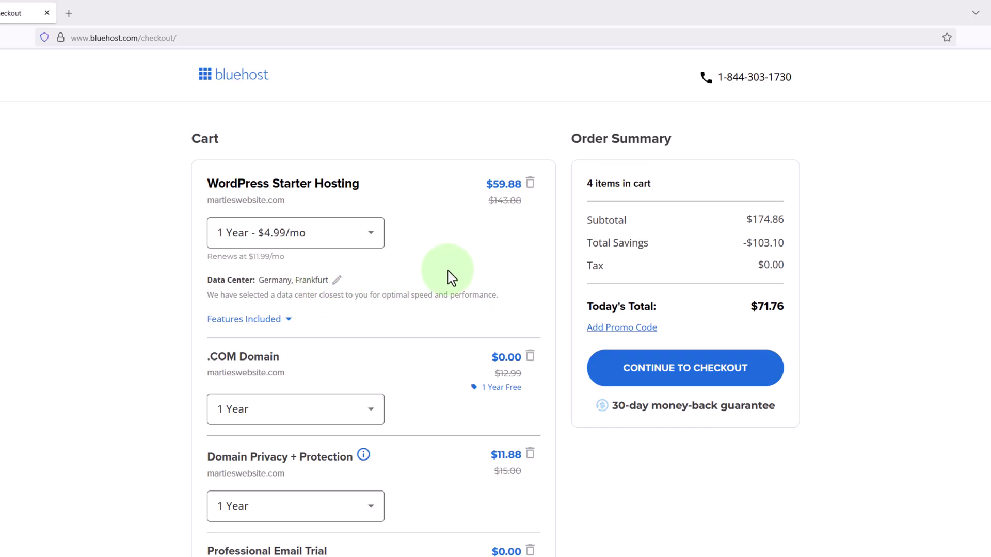
scroll(450, 277, down, 3)
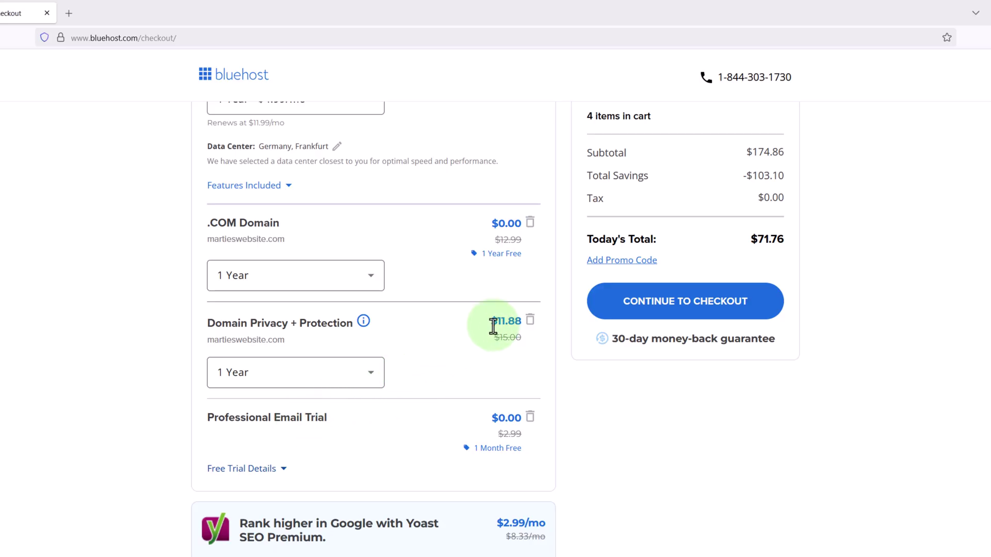
click(530, 321)
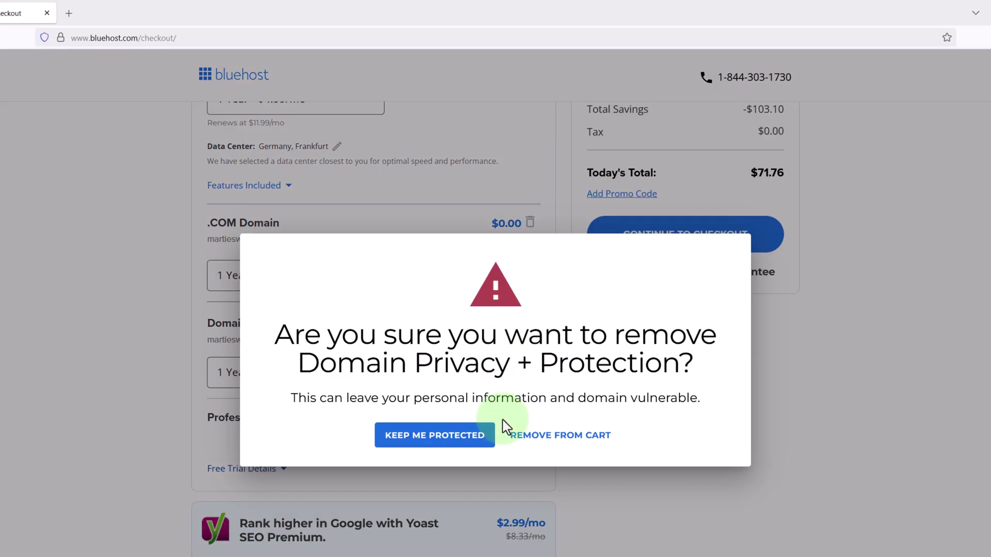
click(524, 435)
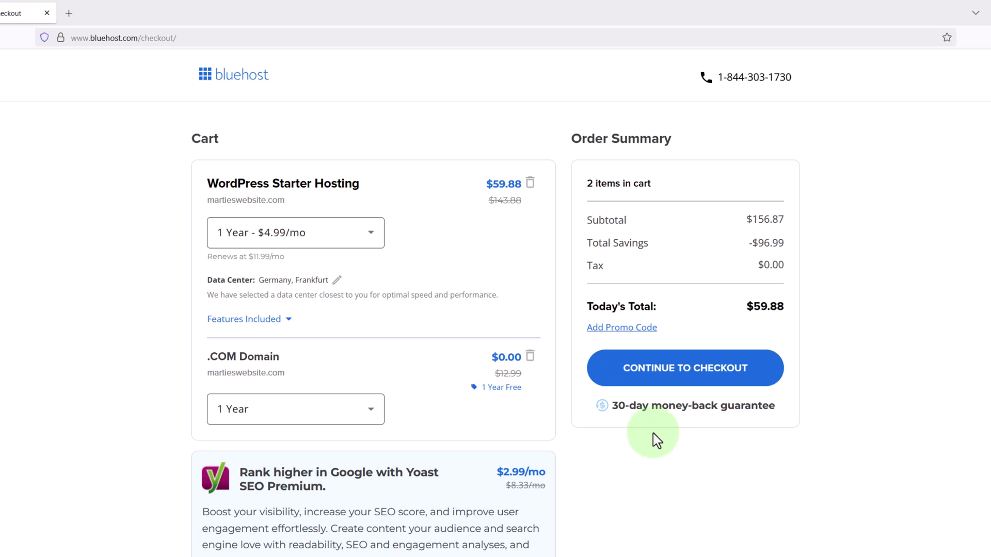
- Proceed to checkout and work down through the contact, account and billing details
click(688, 383)
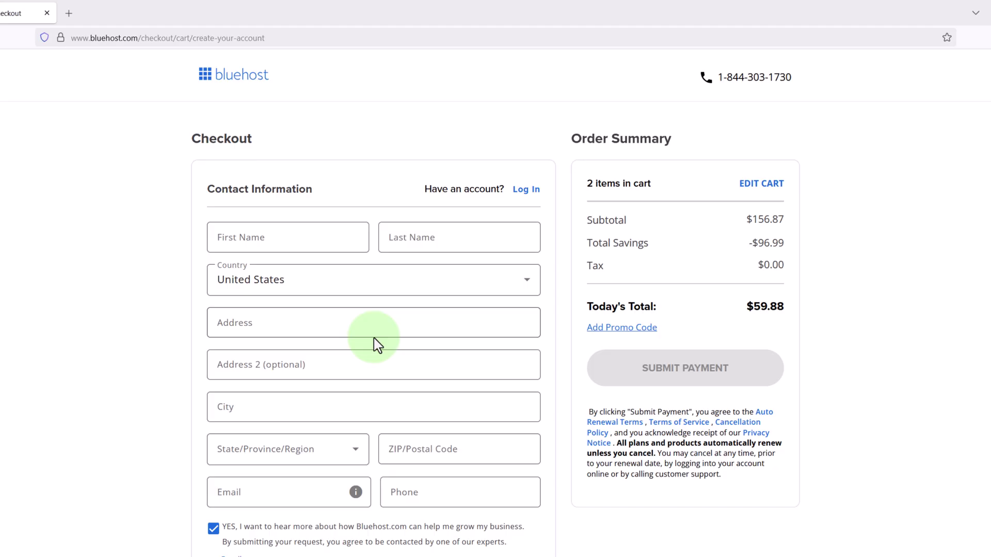
scroll(375, 338, down, 8)
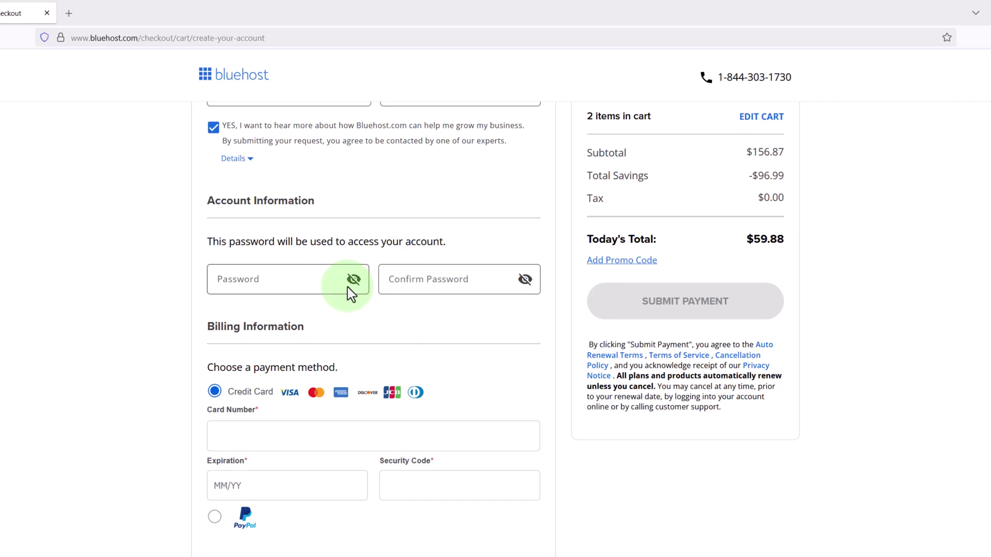
scroll(351, 294, down, 3)
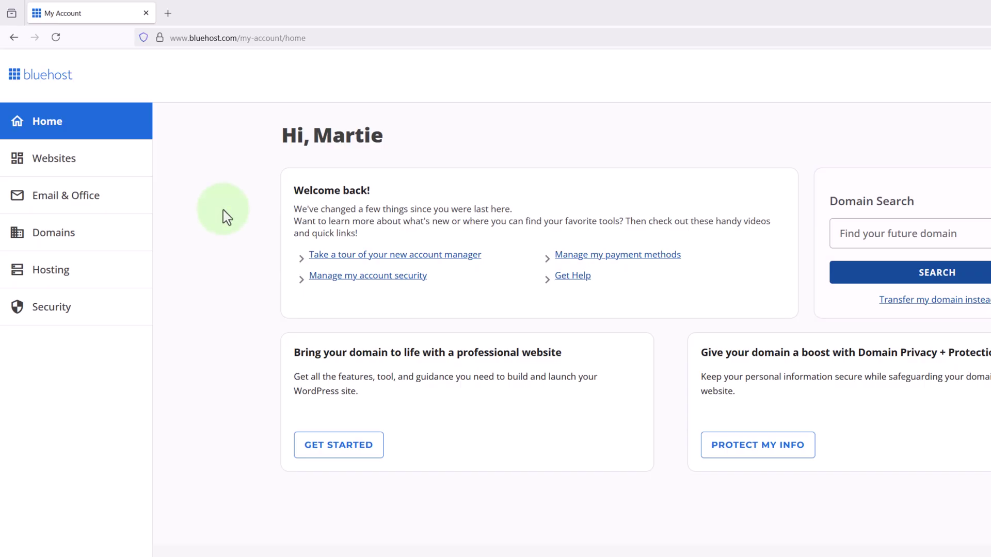
- From the Bluehost hosting panel, log in to WordPress and launch the new site's admin
click(70, 279)
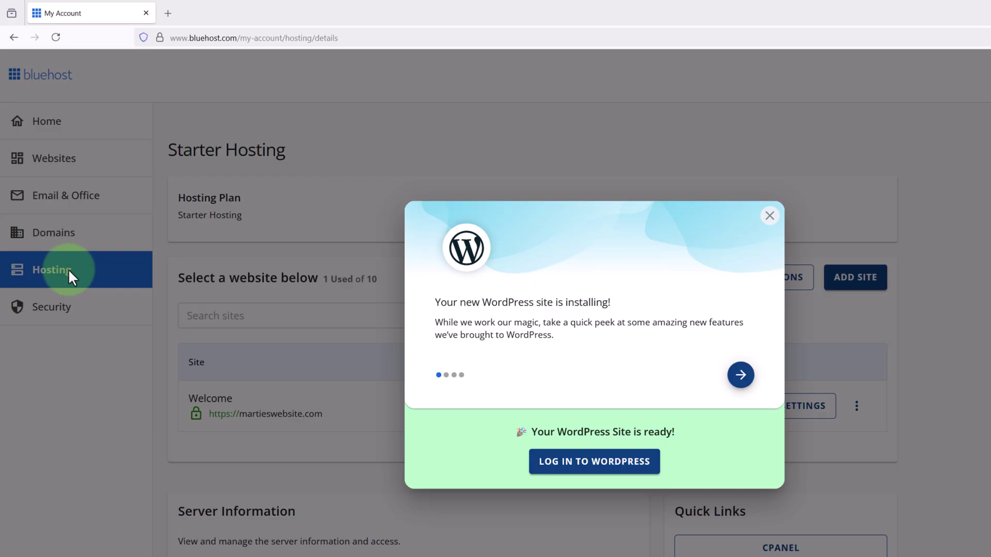
click(597, 471)
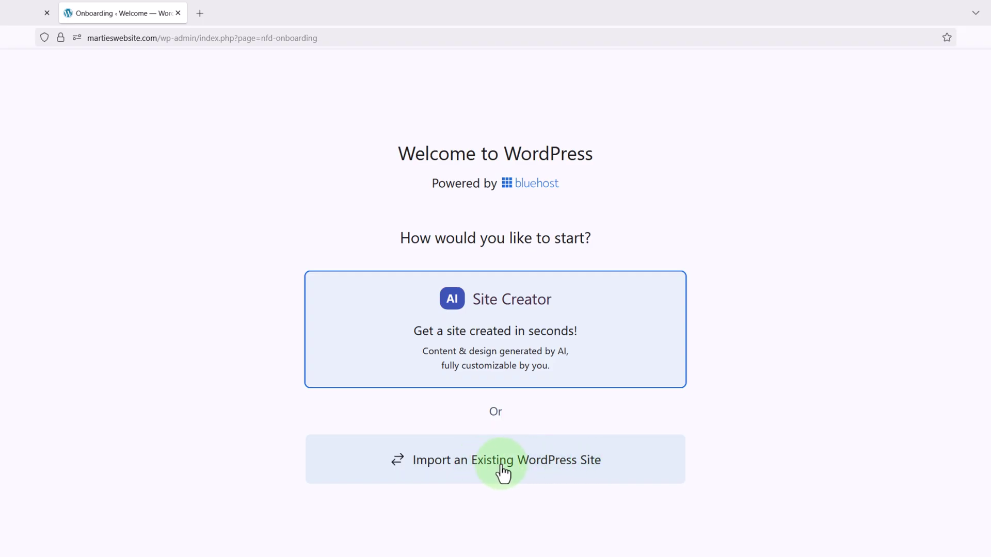
click(178, 13)
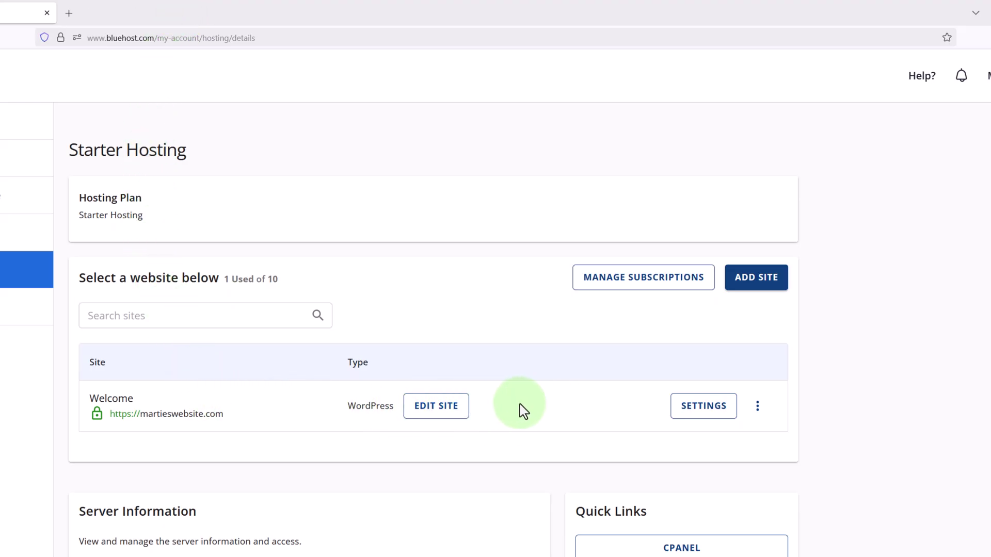
click(434, 411)
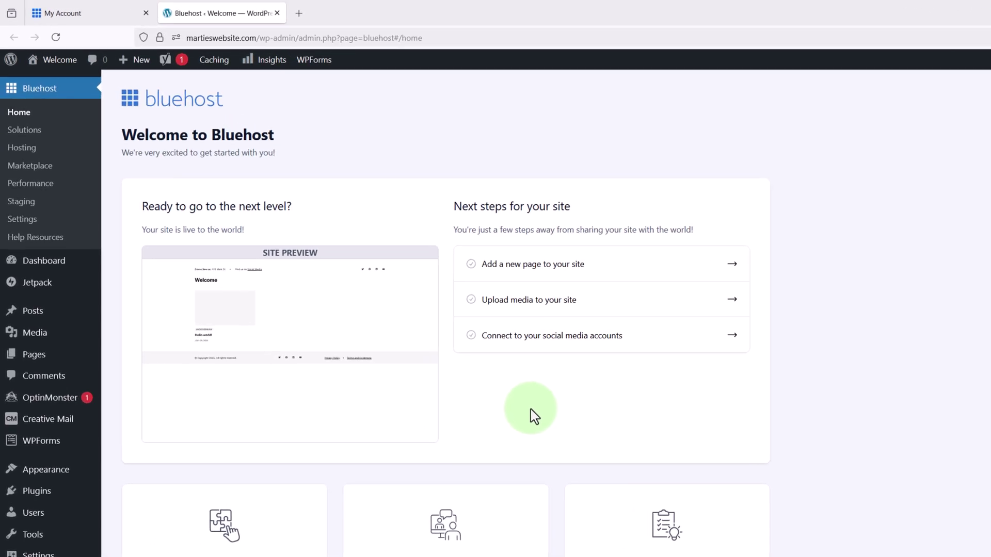
- Select all nine preinstalled plugins and deactivate them with the Deactivate bulk action
click(35, 499)
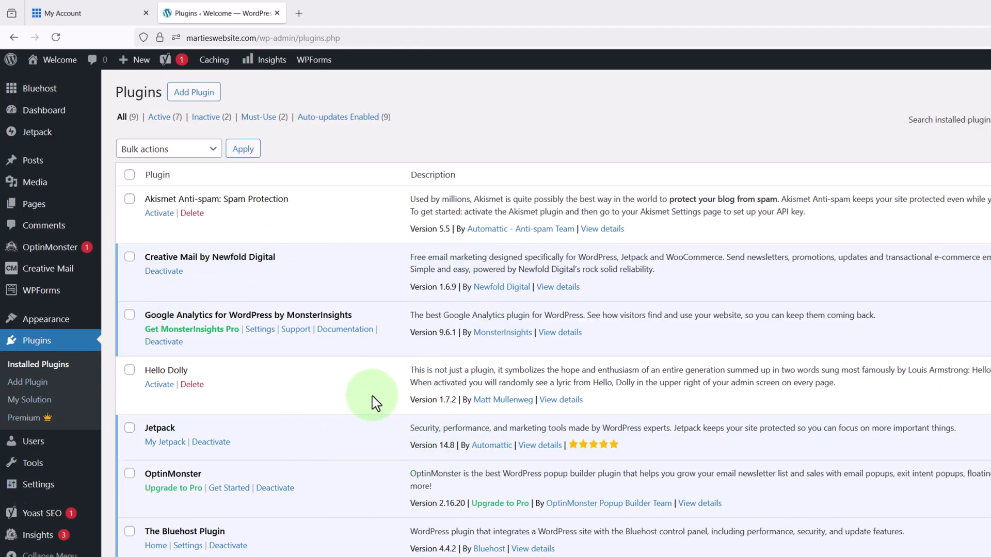
click(130, 177)
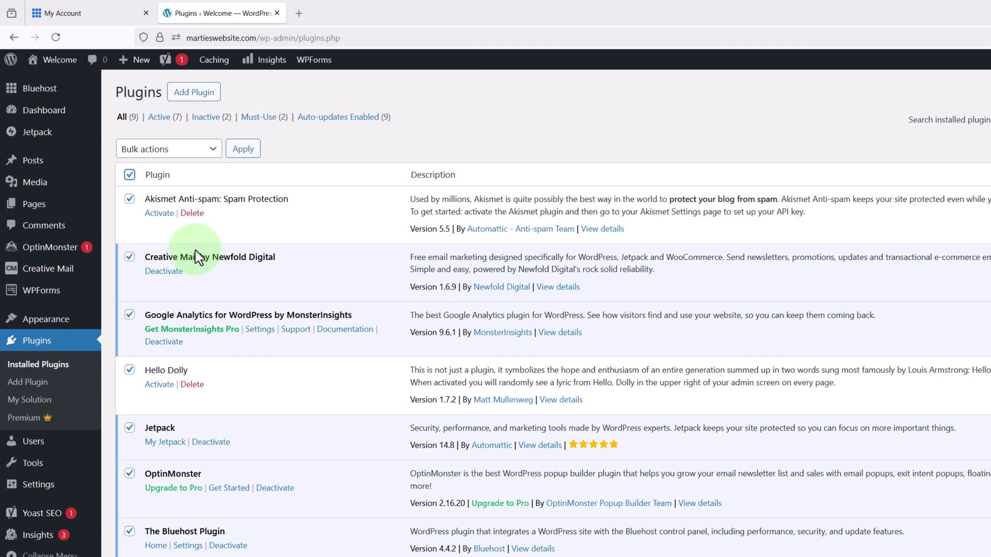
click(213, 149)
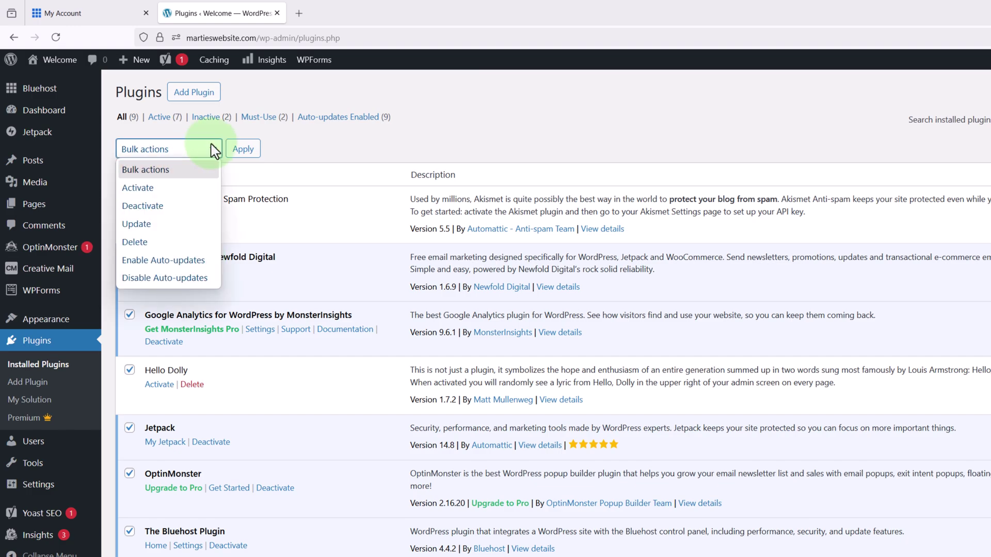
click(185, 206)
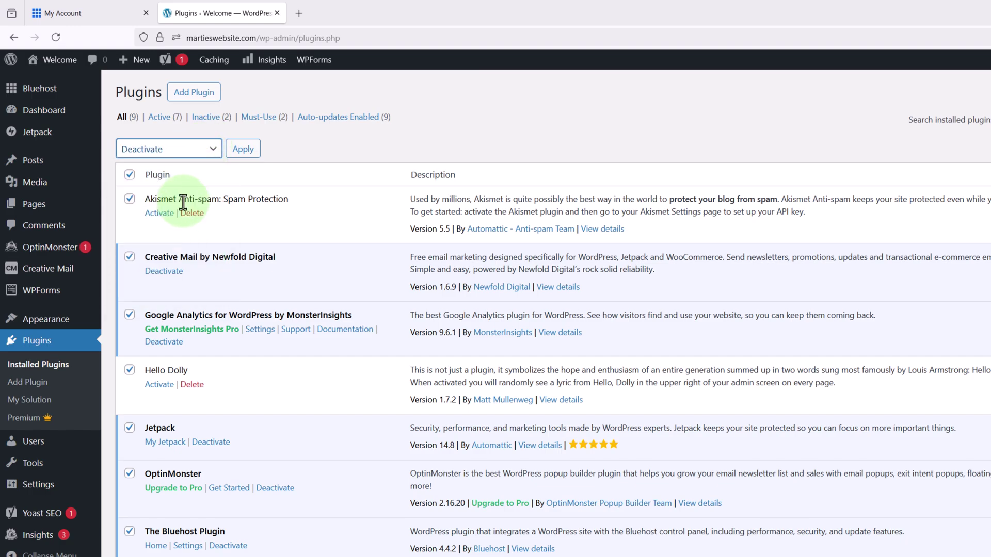
click(242, 150)
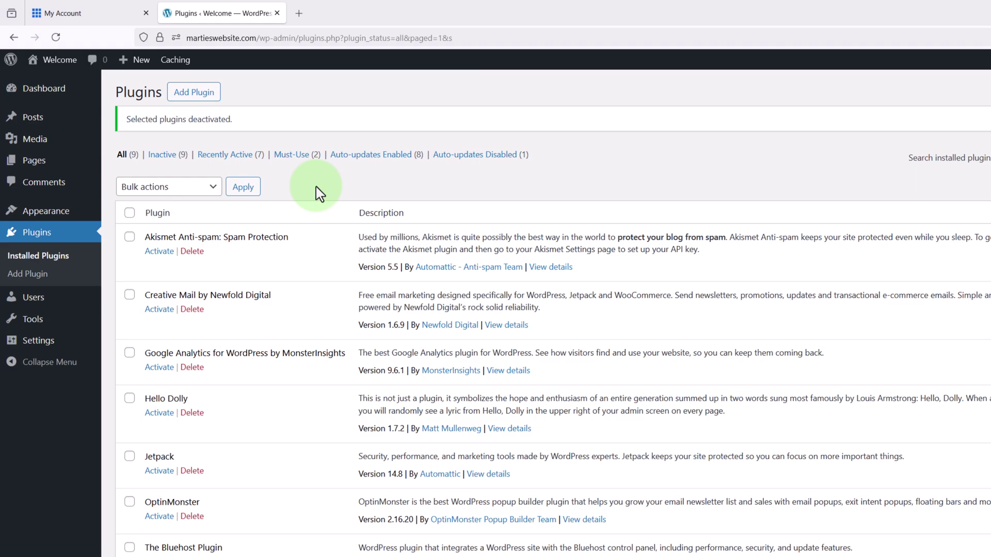
- Bulk-delete all nine plugins, confirming removal of their data, and view the site's front page
click(130, 213)
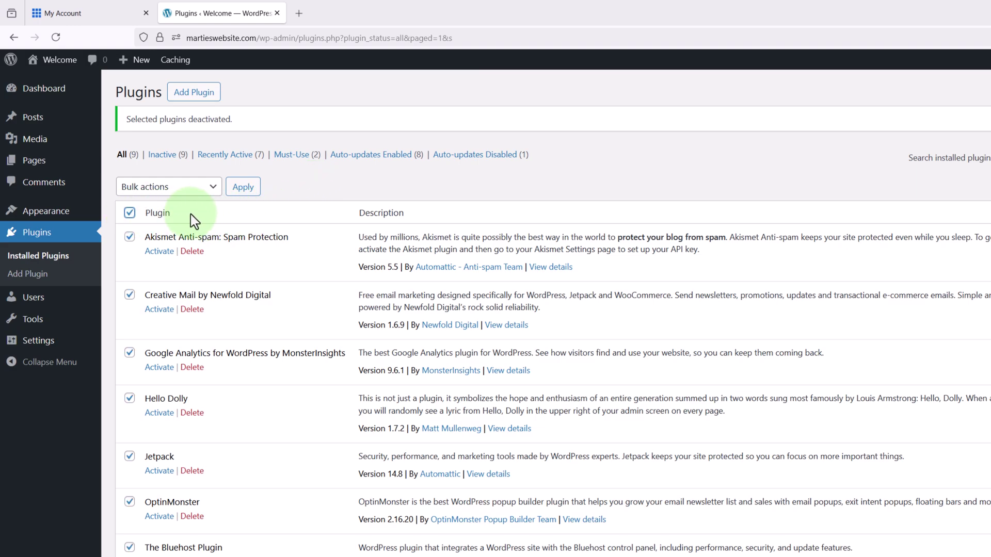
click(210, 201)
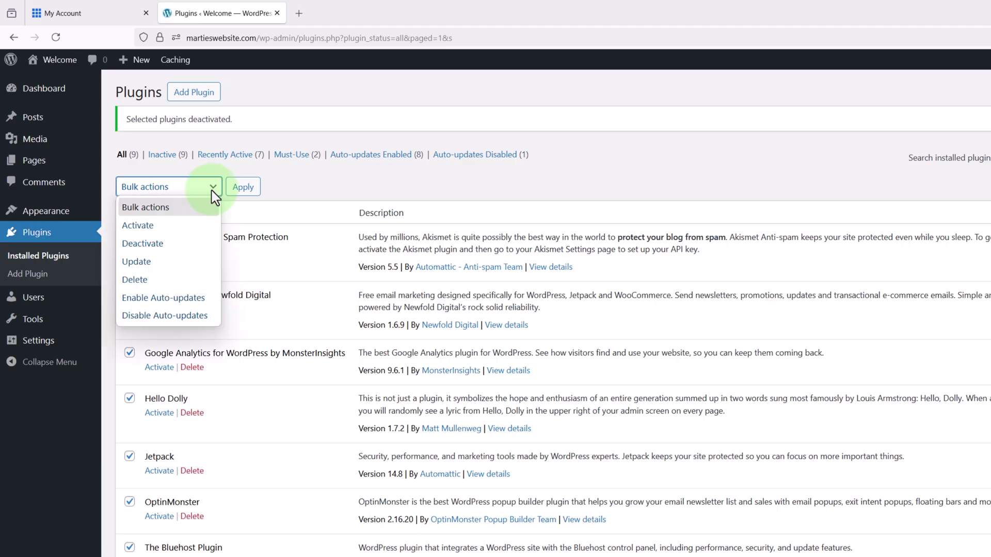
click(175, 280)
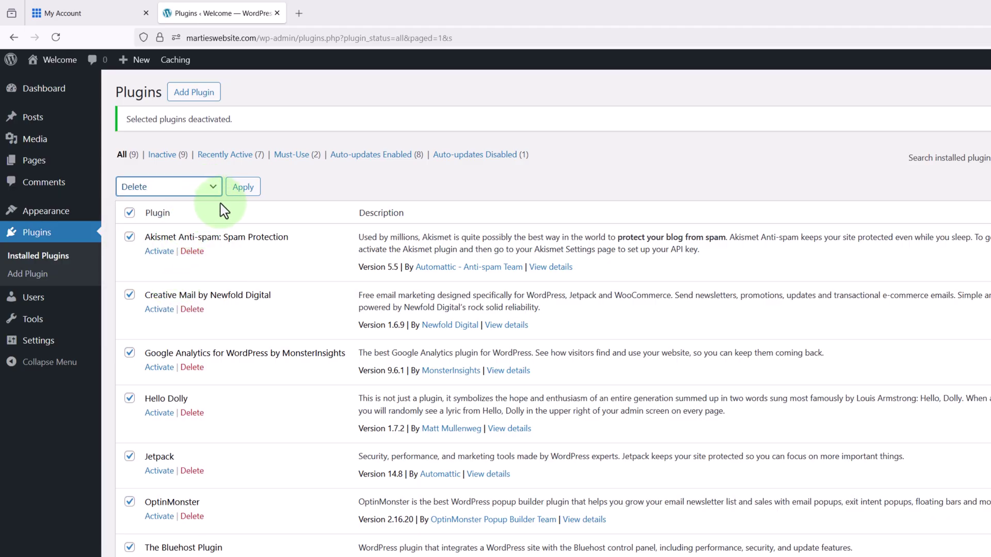
click(241, 195)
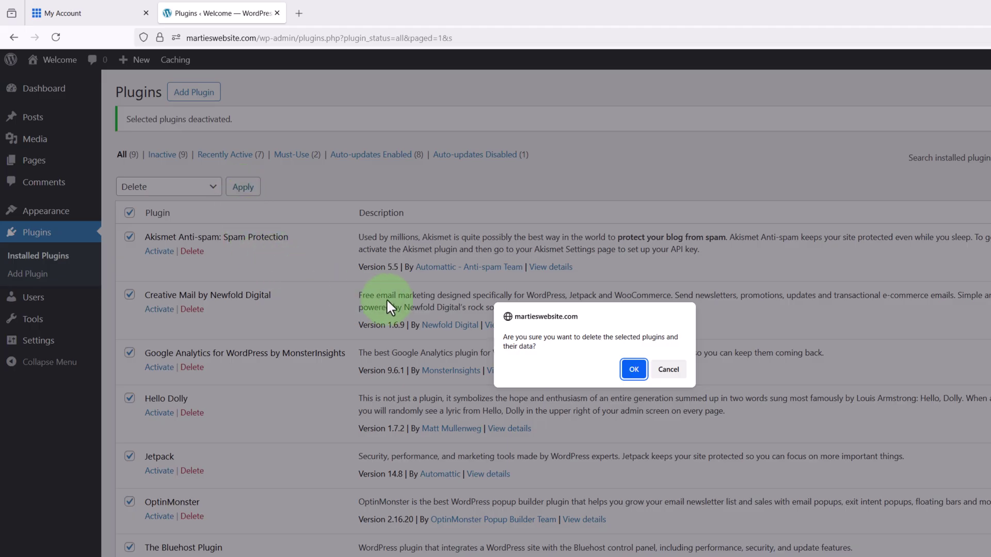
click(633, 369)
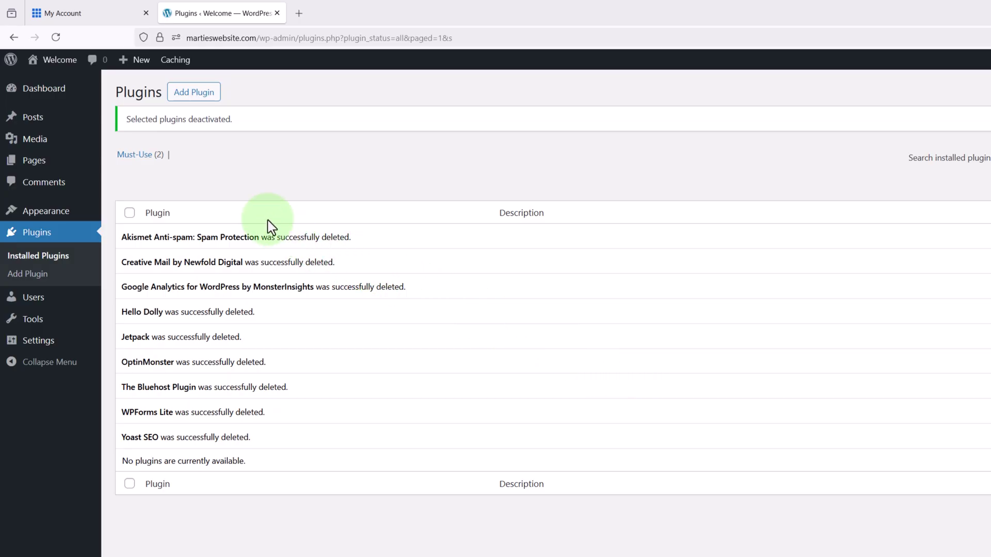
click(65, 63)
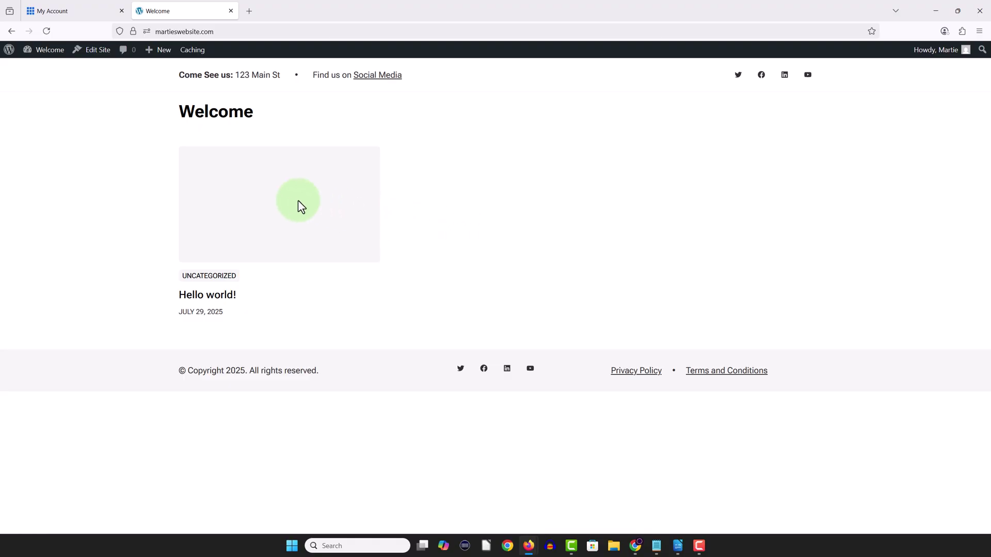
- Return from the Welcome front page to the WordPress admin Dashboard via the admin bar
mouse_move(45, 55)
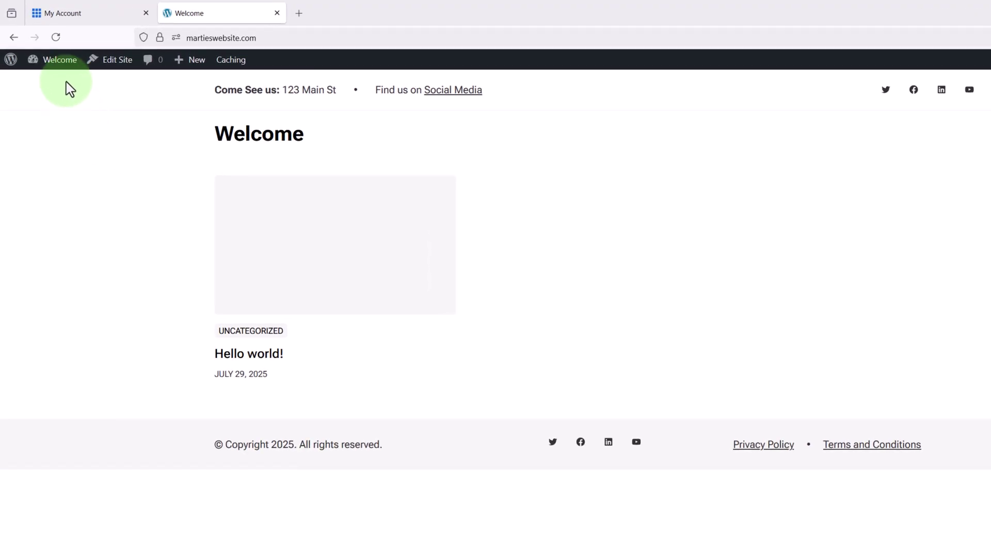
mouse_move(68, 63)
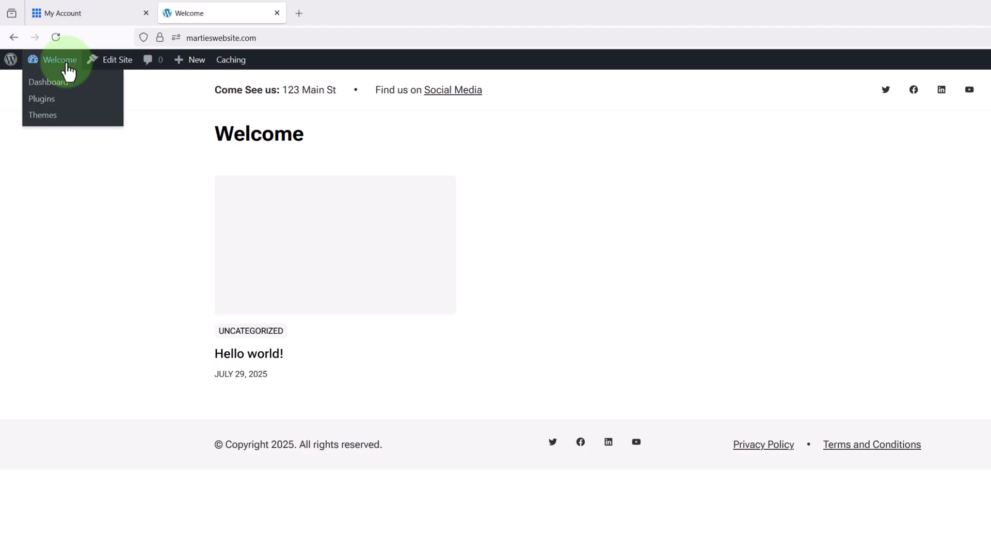
click(67, 64)
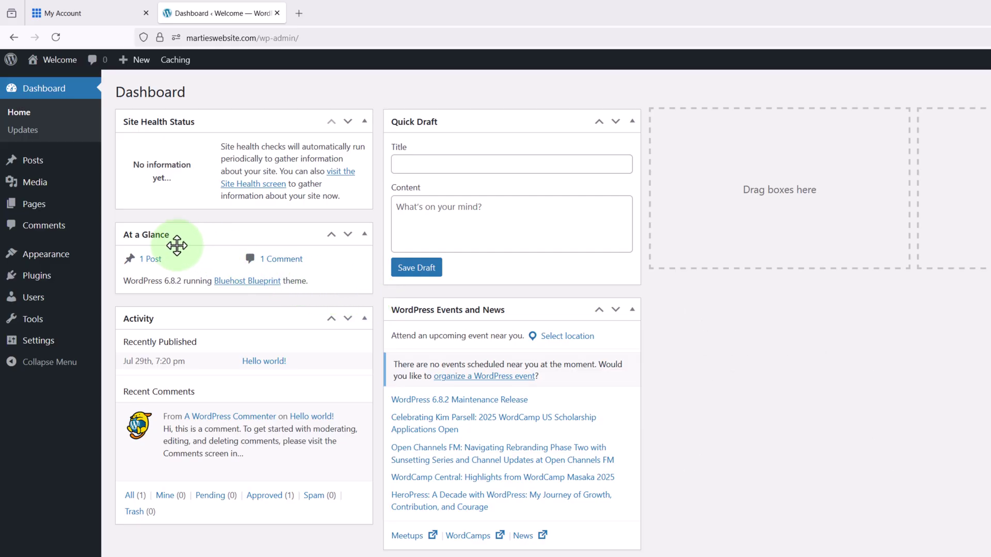
- Search for 'generatepress', install and activate the GeneratePress theme, then preview the site
mouse_move(61, 267)
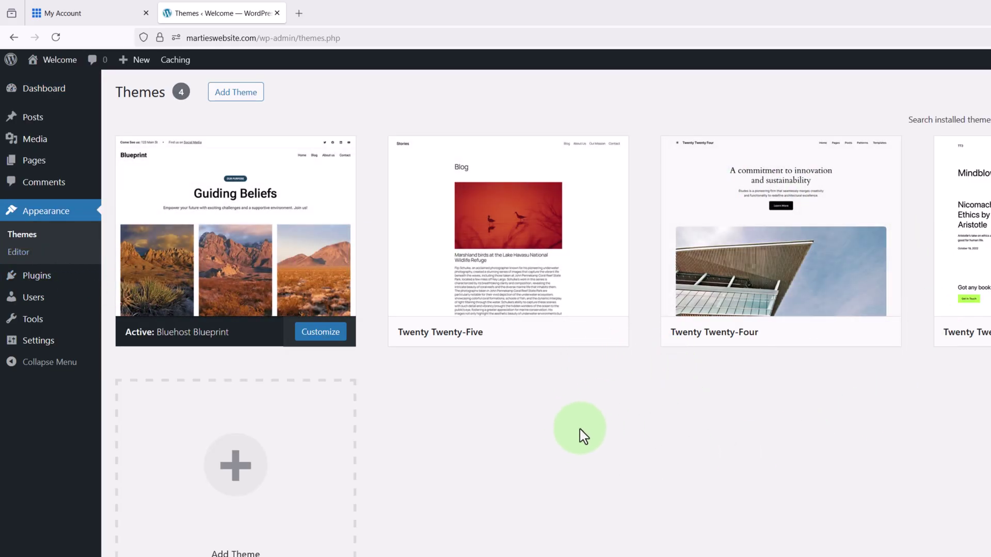
click(240, 96)
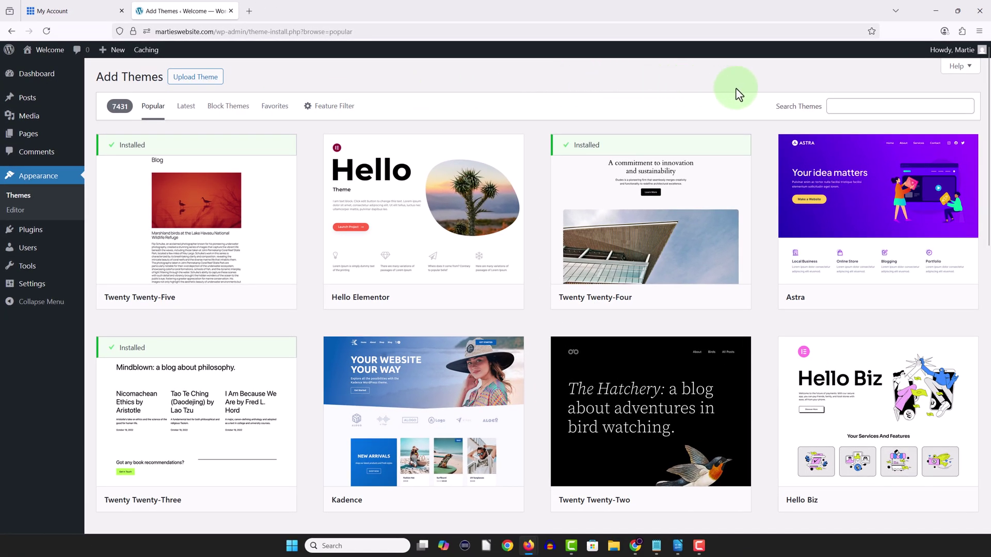
click(836, 105)
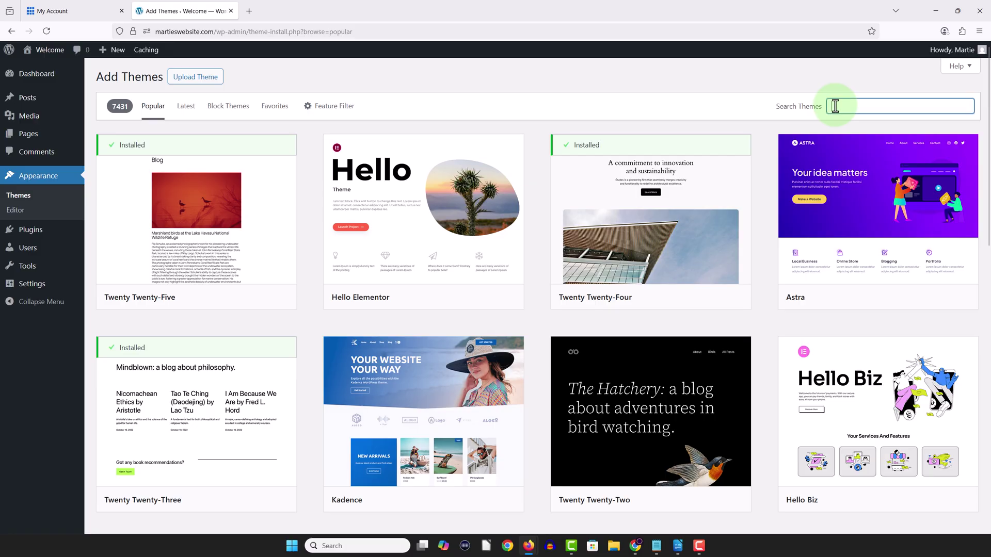
text(generatepress)
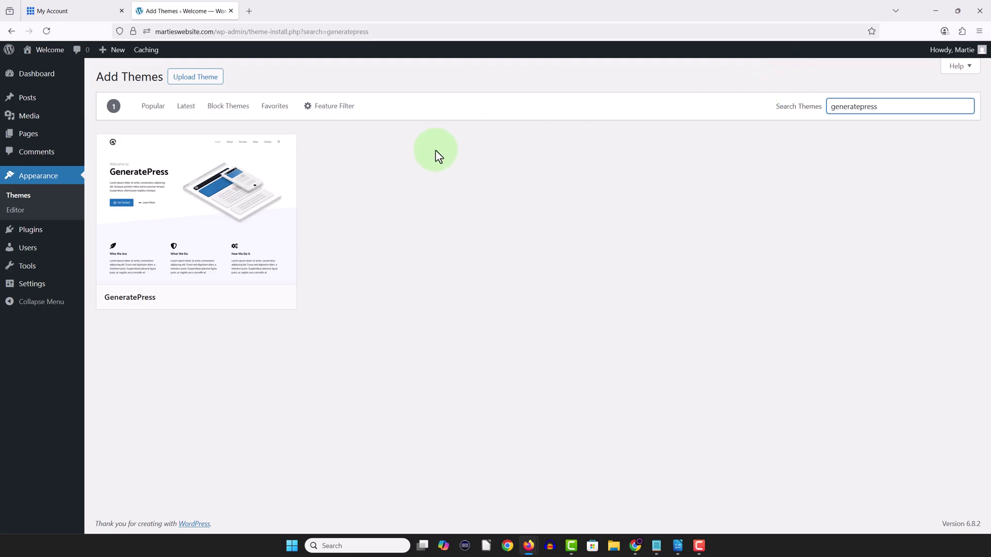
mouse_move(197, 223)
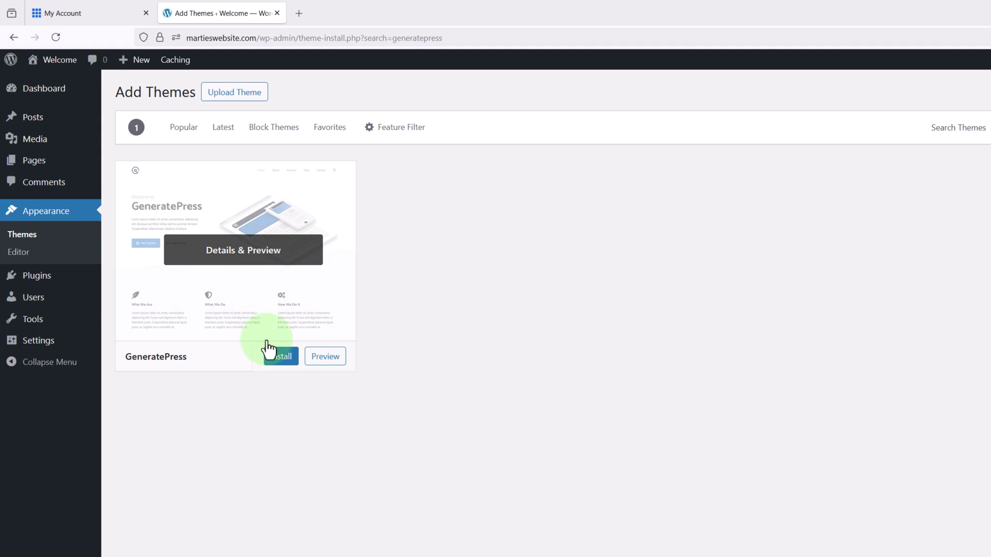
click(277, 359)
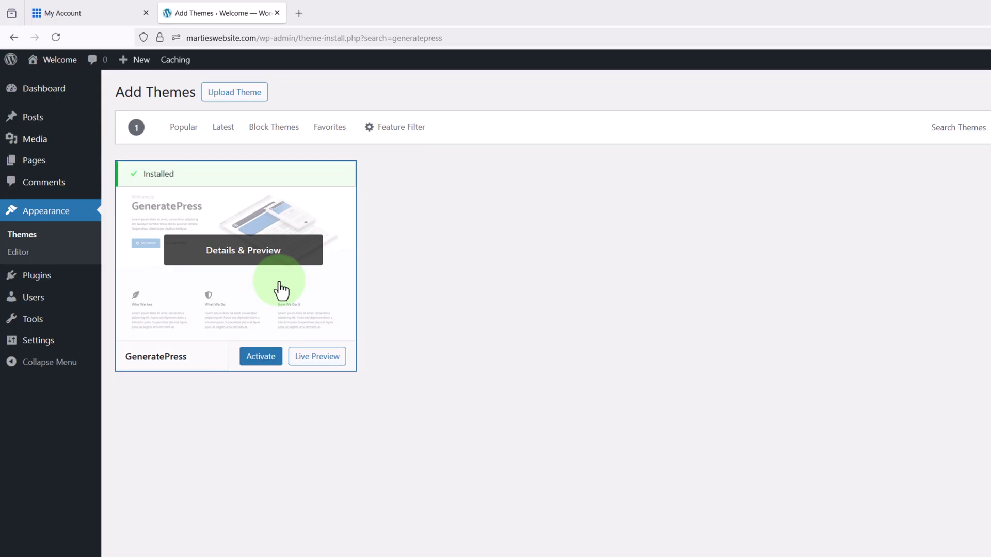
click(257, 361)
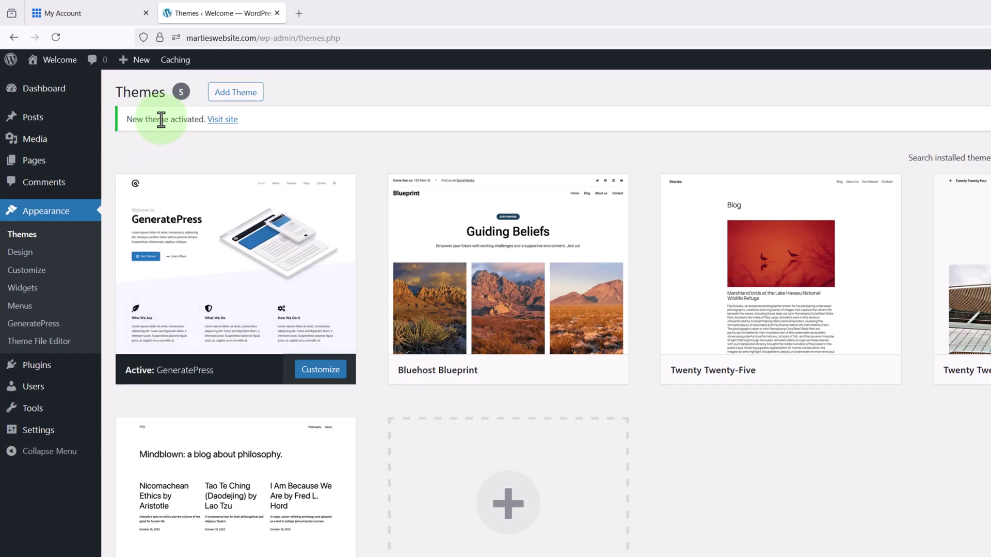
click(226, 124)
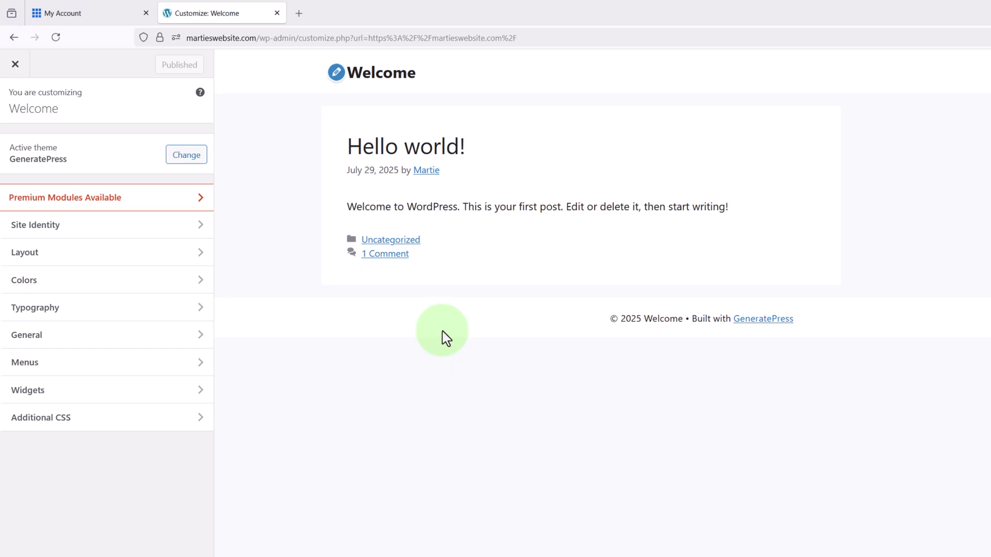
- In Site Identity, replace the site title 'Welcome' with the owner's website name
click(56, 235)
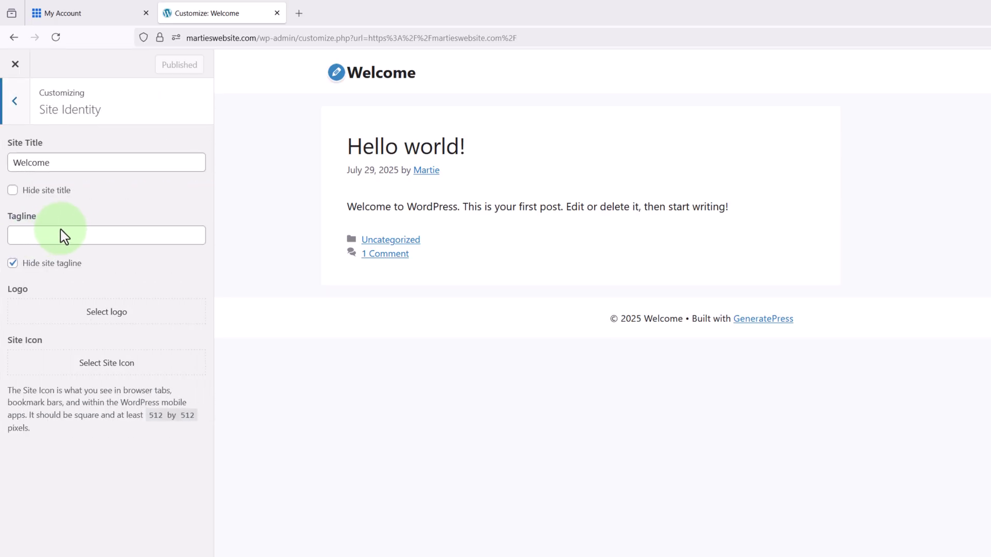
drag(67, 164, 6, 160)
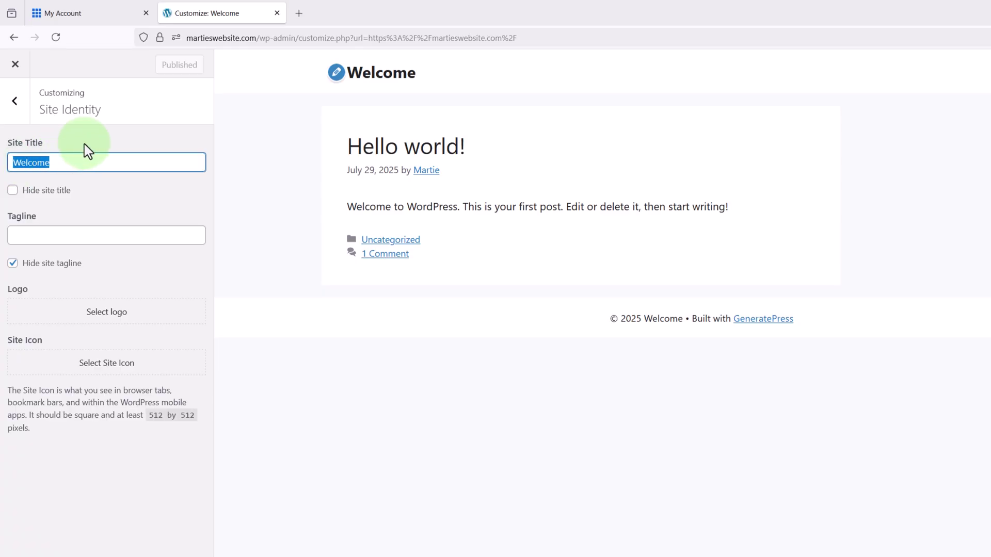
text(Martie's Website)
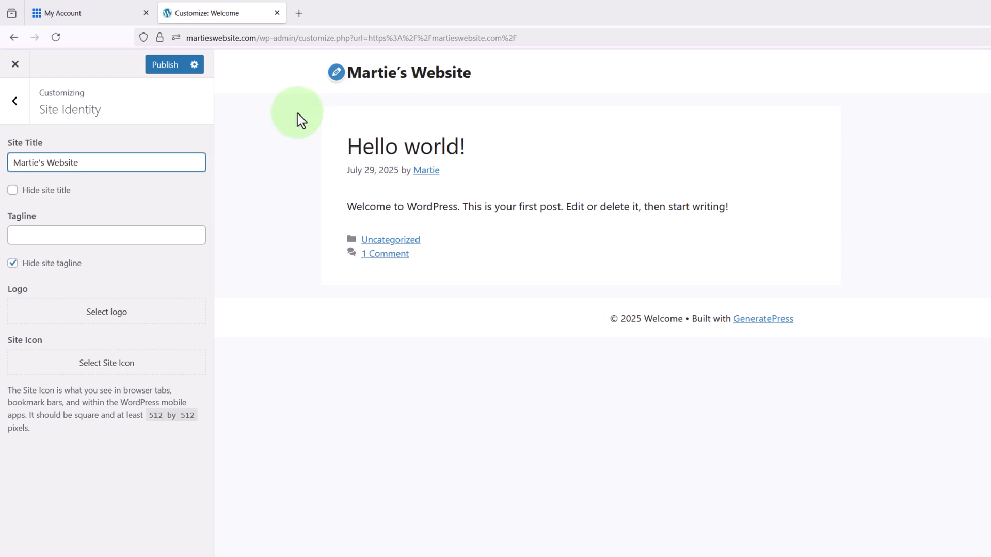
click(263, 151)
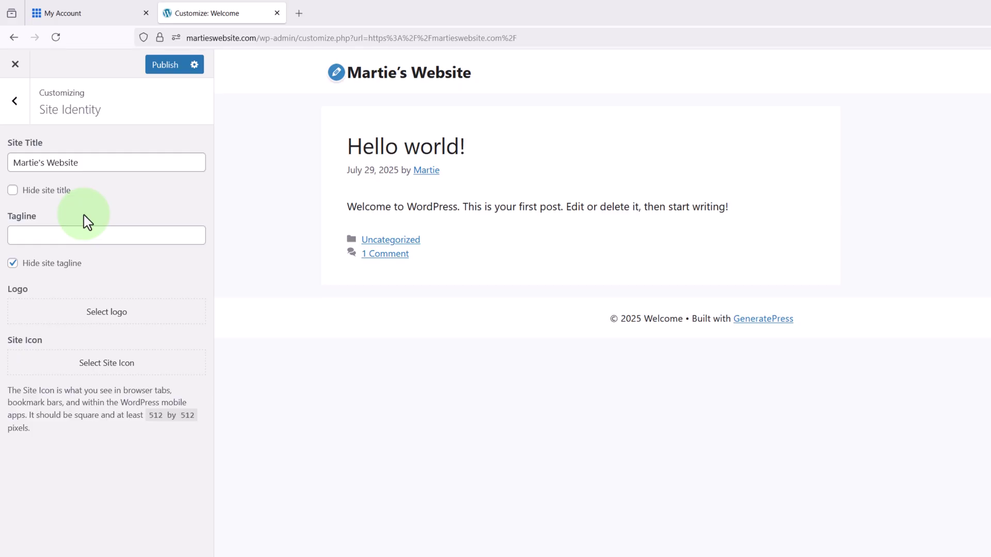
- Show the site tagline and set it to 'This is just a demo website.'
click(13, 271)
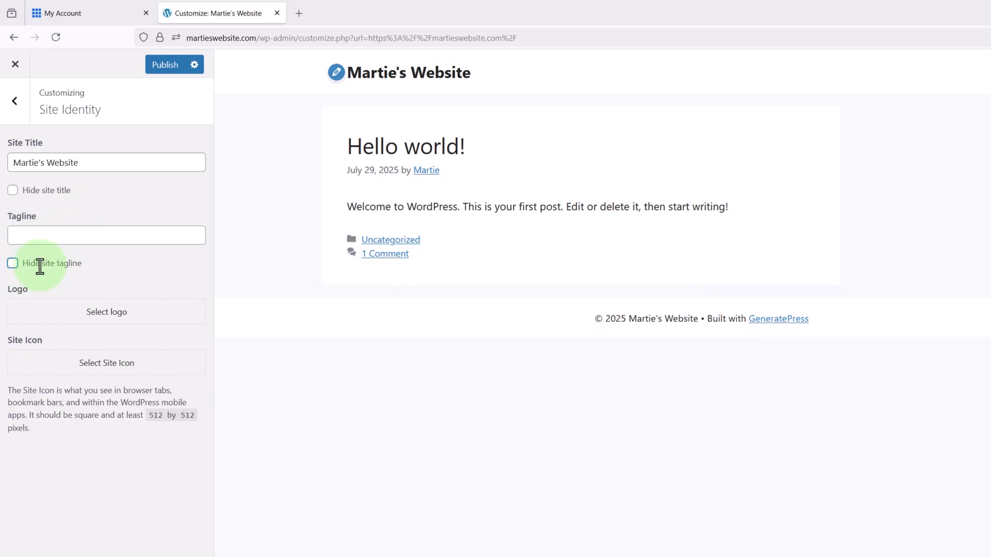
click(60, 233)
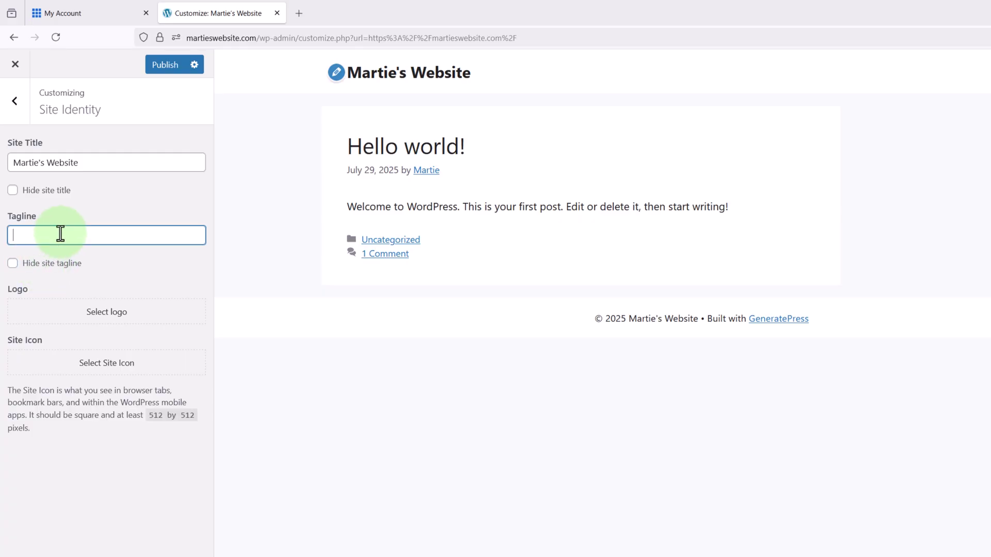
text(This is just a demo website.)
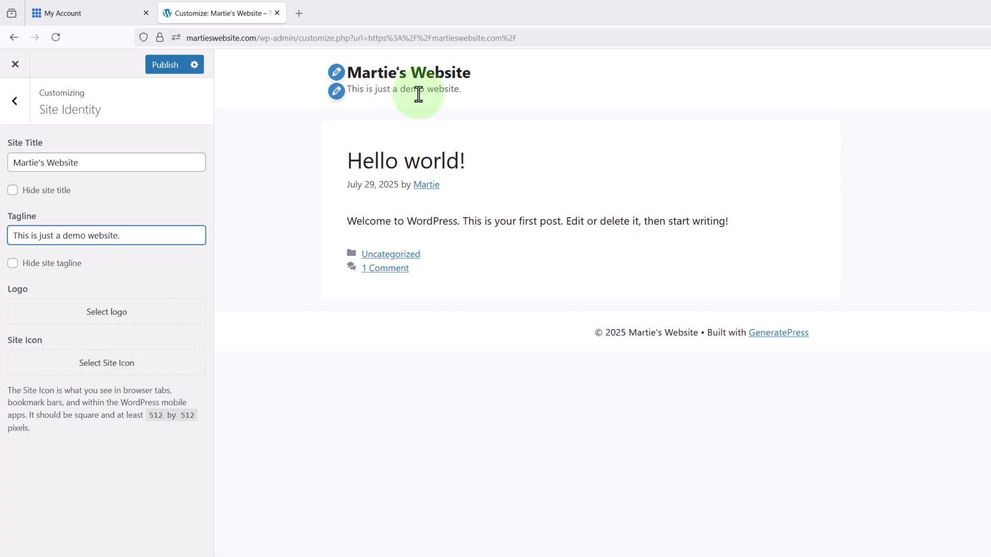
click(246, 206)
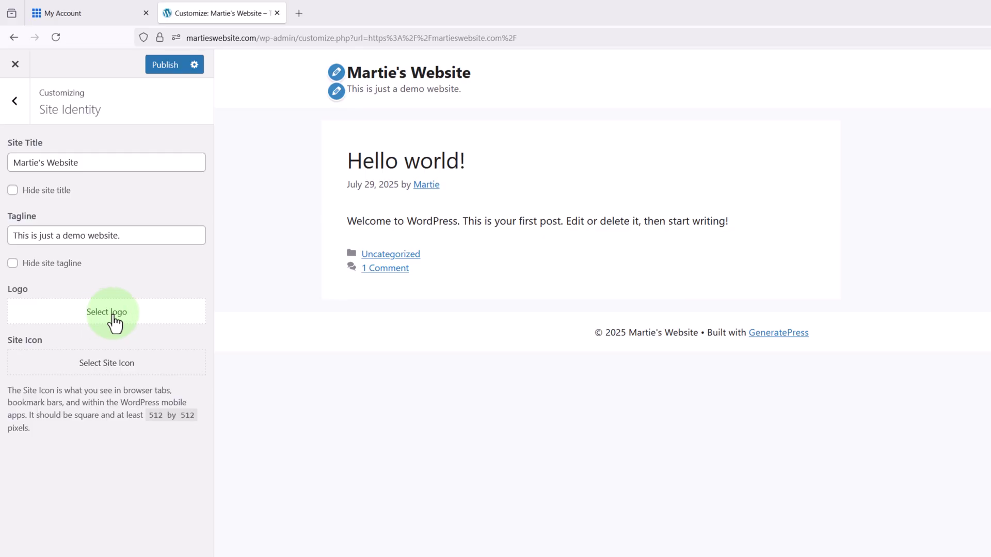
- Upload the Demo Logo image and set it as the site logo without cropping
click(108, 313)
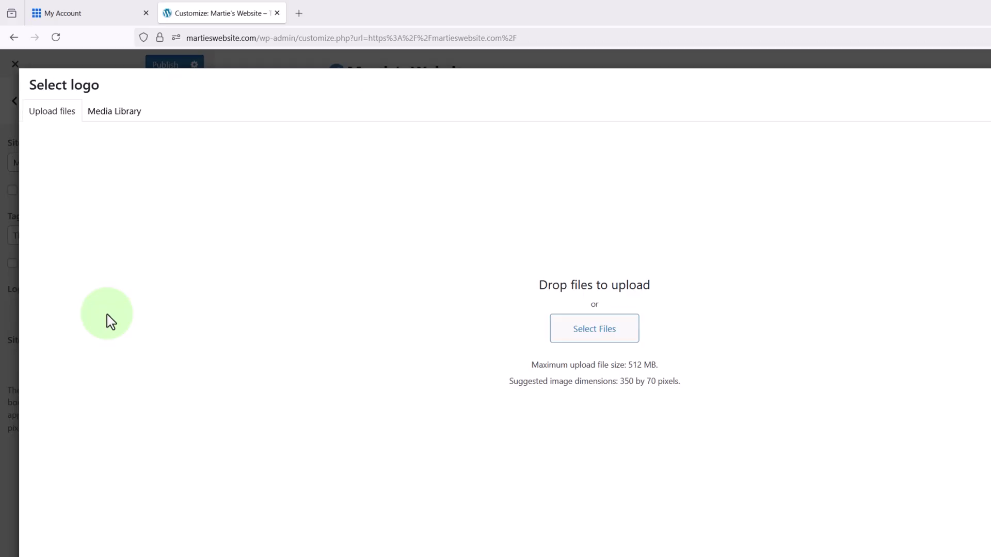
click(585, 336)
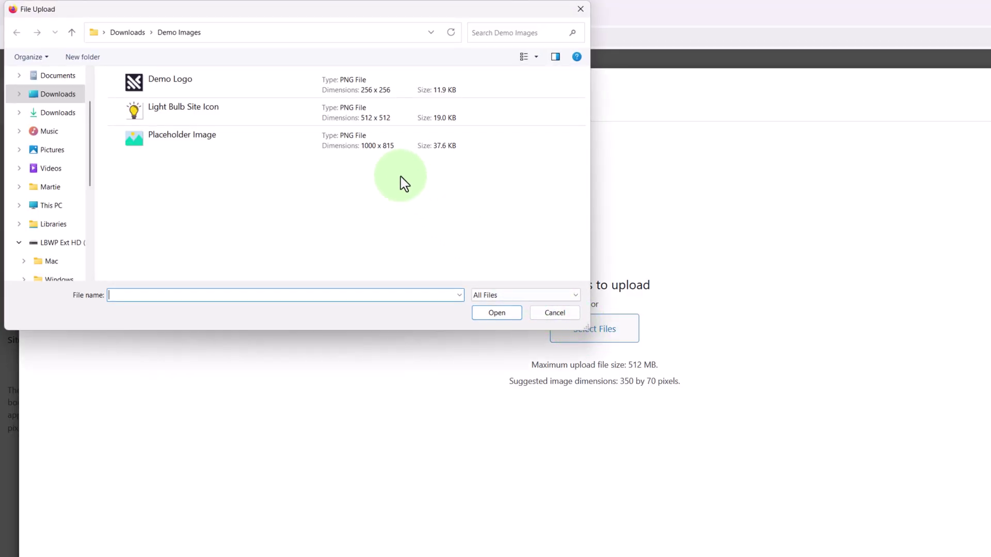
click(176, 93)
click(487, 314)
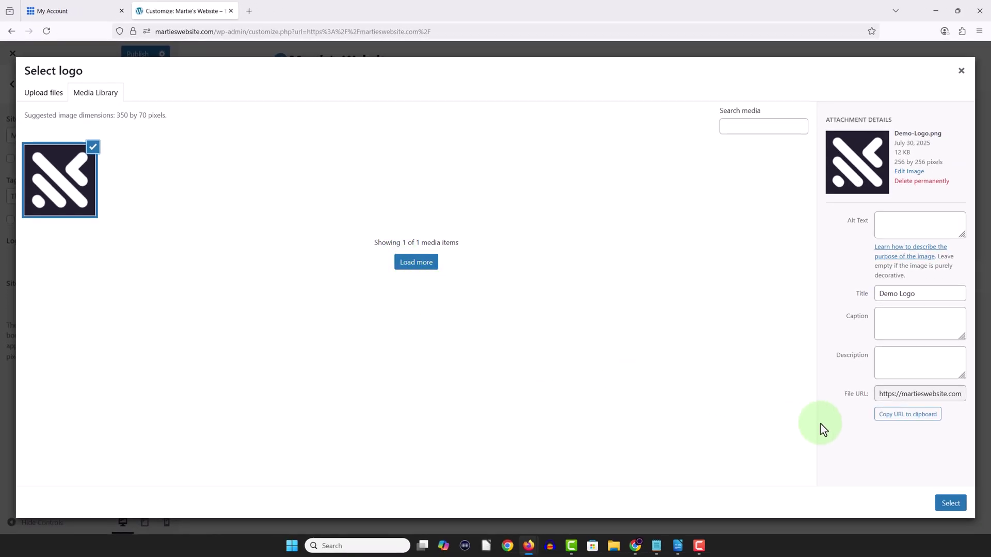
click(944, 509)
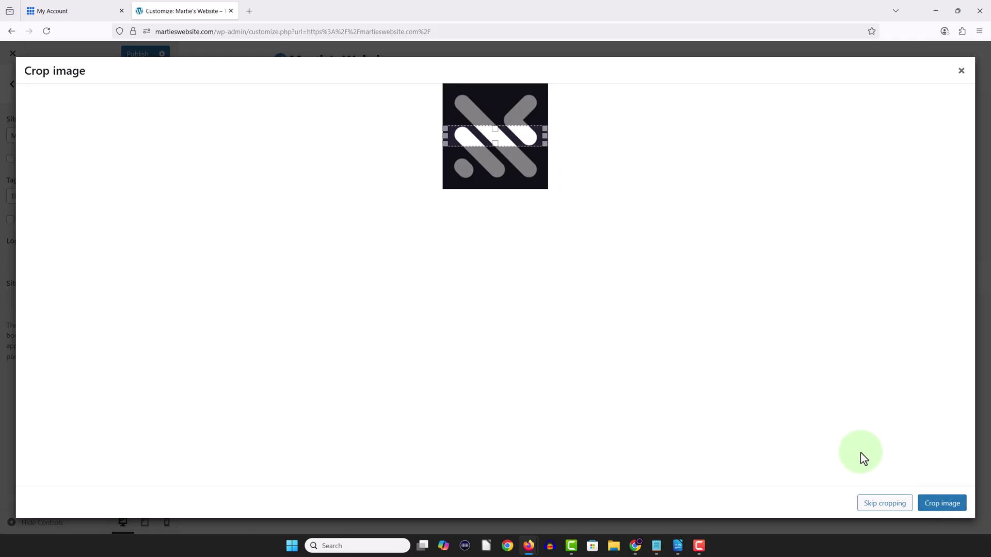
click(885, 503)
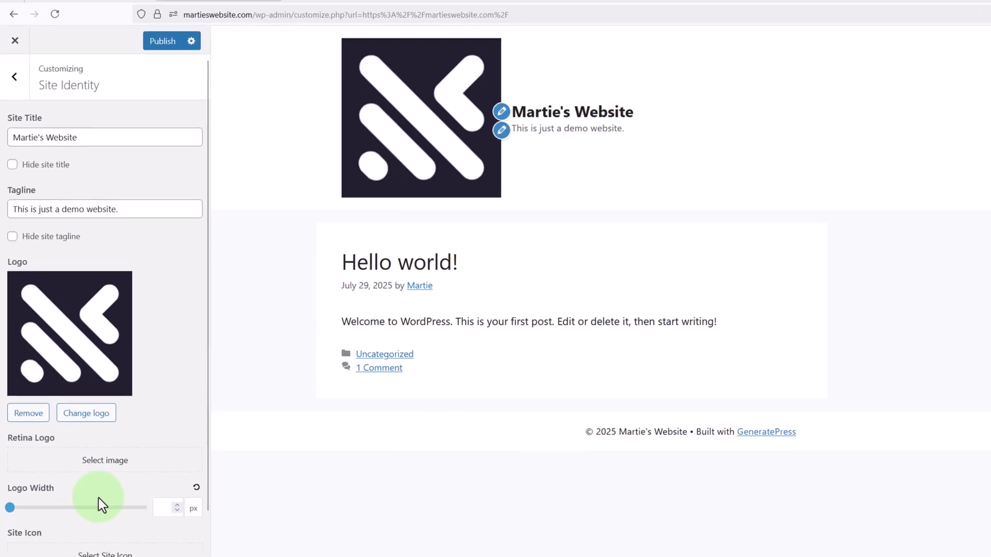
- Set the logo width to 60 px
click(157, 508)
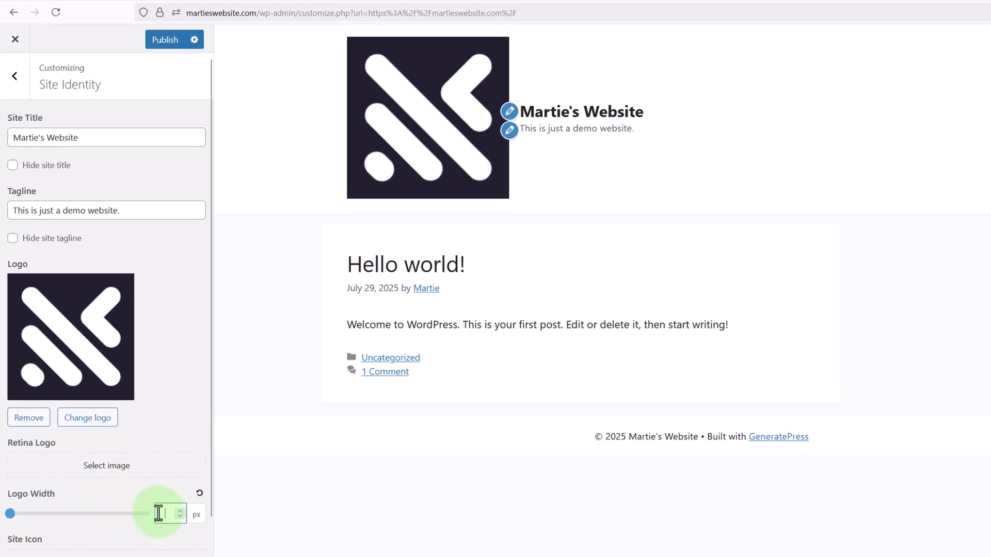
text(60)
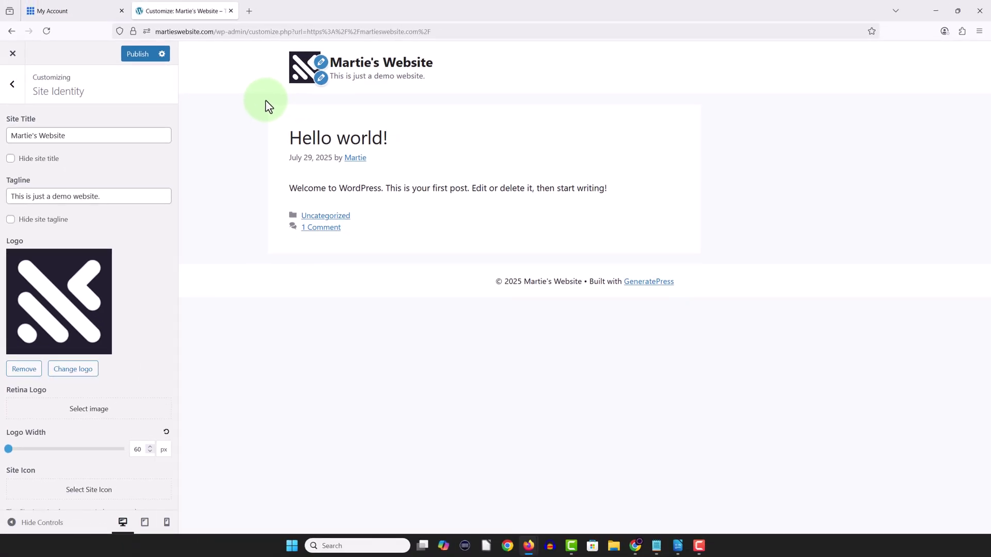
scroll(147, 235, down, 2)
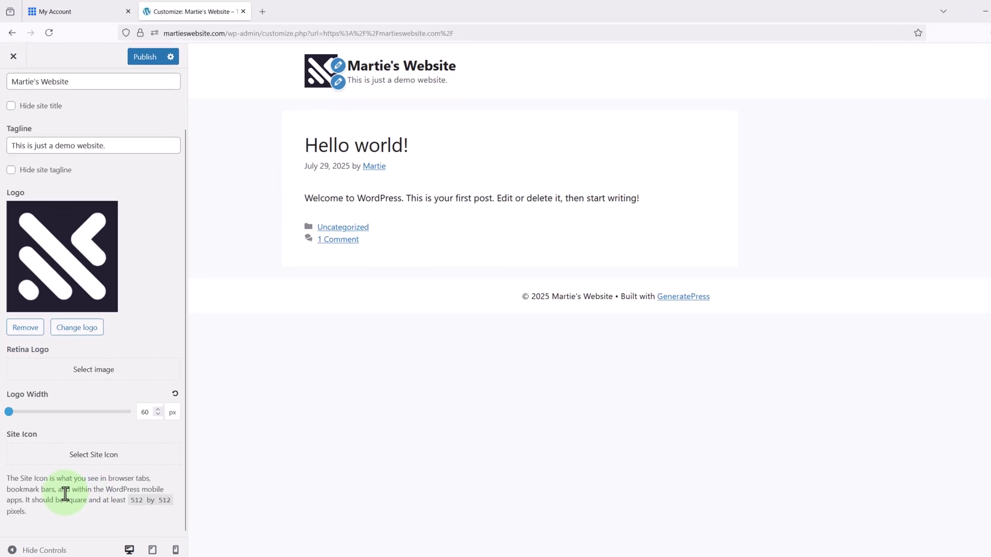
- Upload the Light Bulb Site Icon image from the computer for the site icon
click(98, 482)
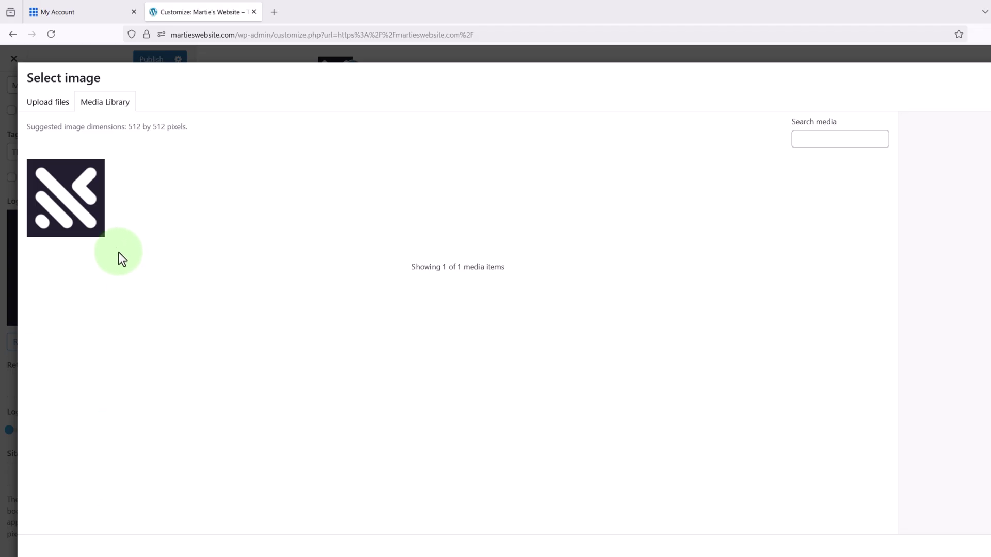
click(57, 109)
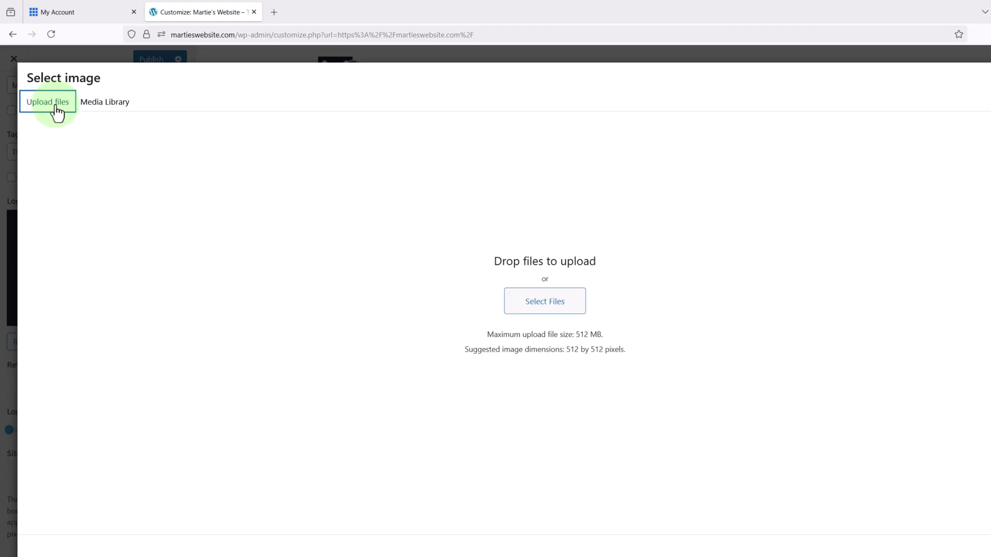
click(517, 310)
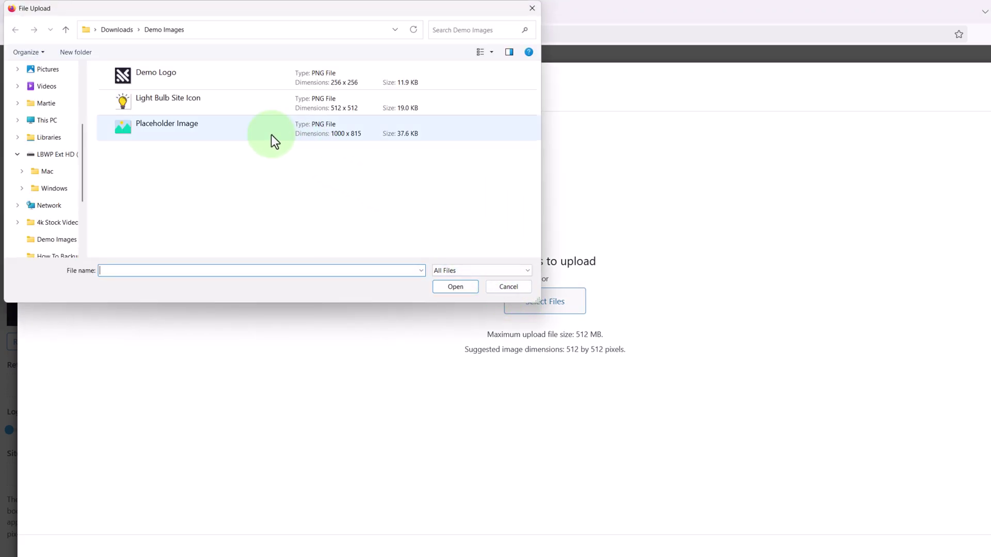
click(162, 104)
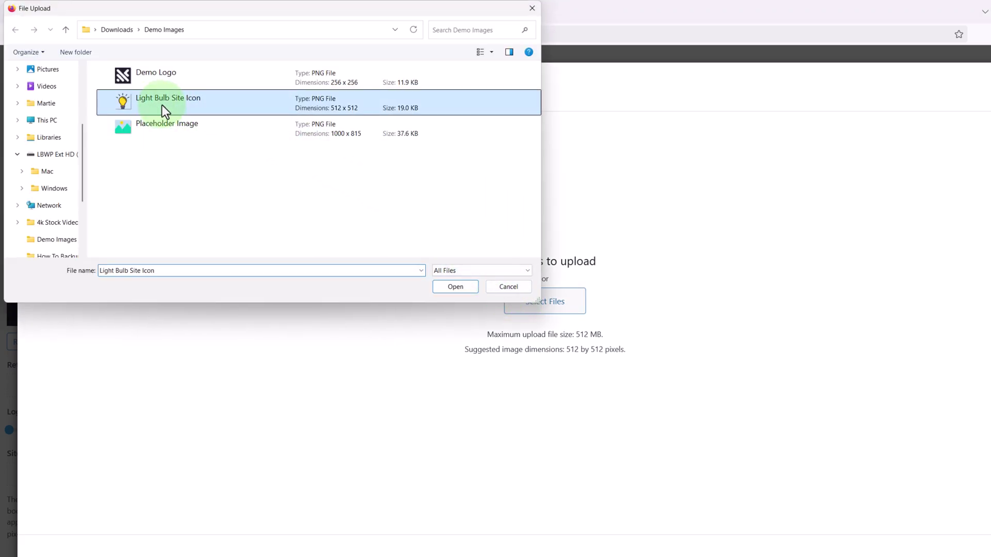
click(444, 289)
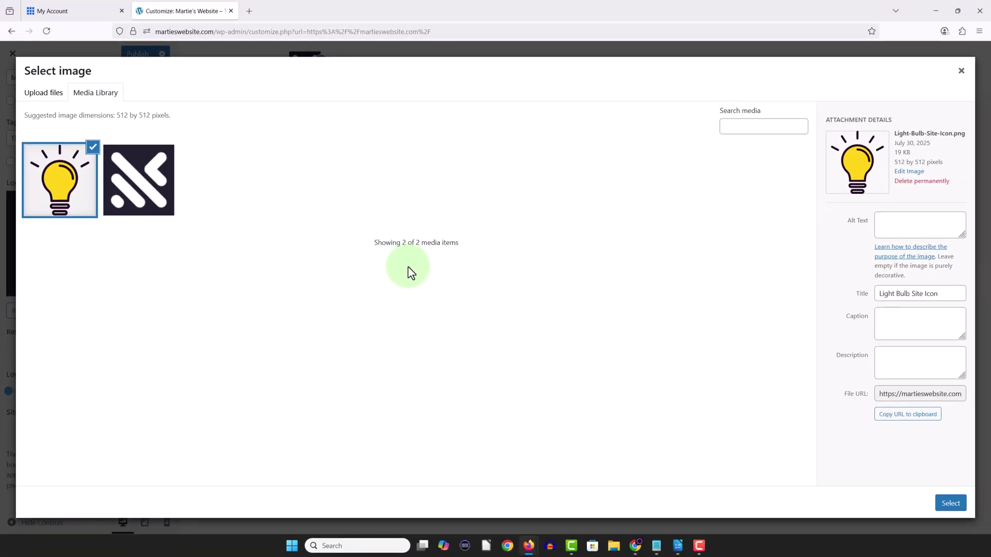
- Make the light bulb image the site icon and publish the Site Identity changes
click(949, 503)
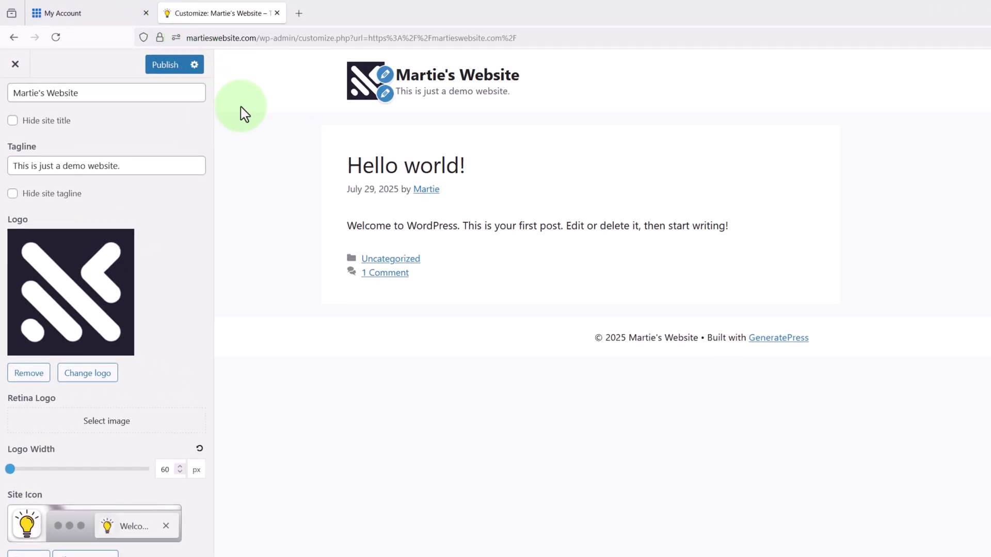
scroll(169, 129, up, 2)
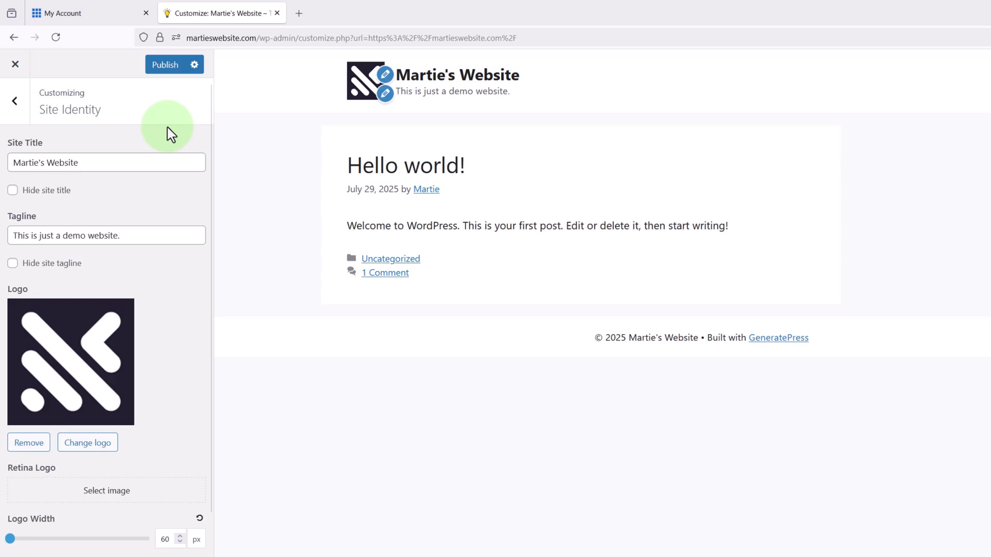
click(164, 65)
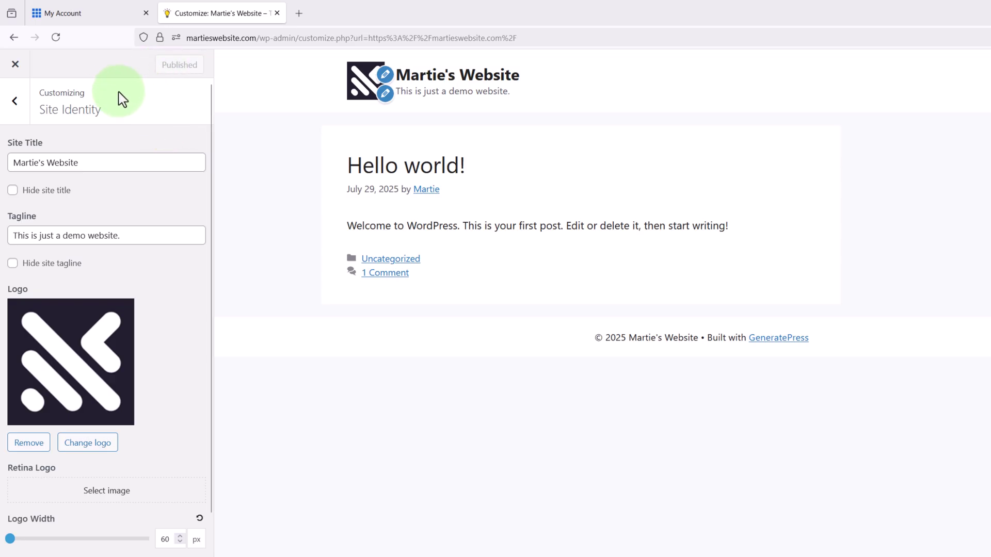
- Create a menu named 'Main Menu' in the Primary Menu location and list items to add
click(15, 103)
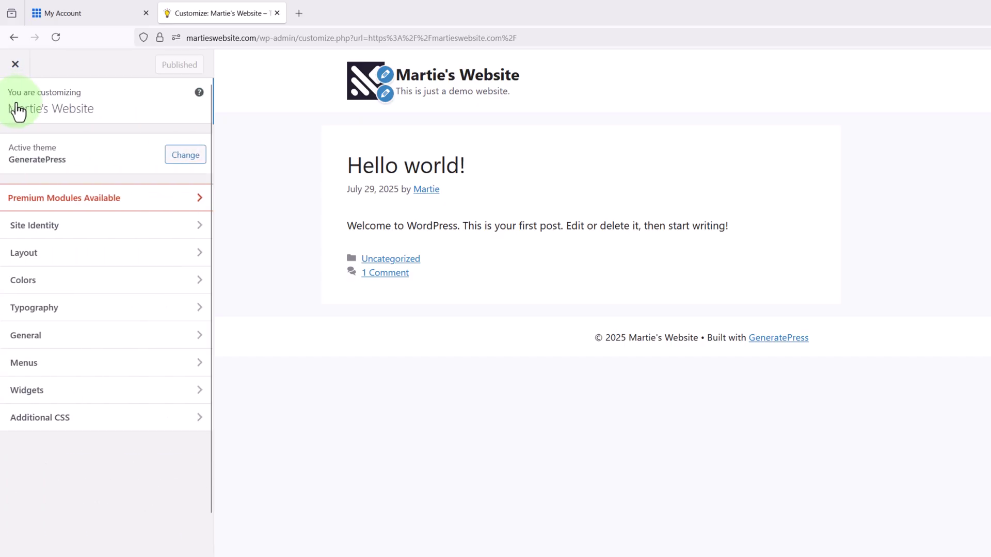
click(239, 207)
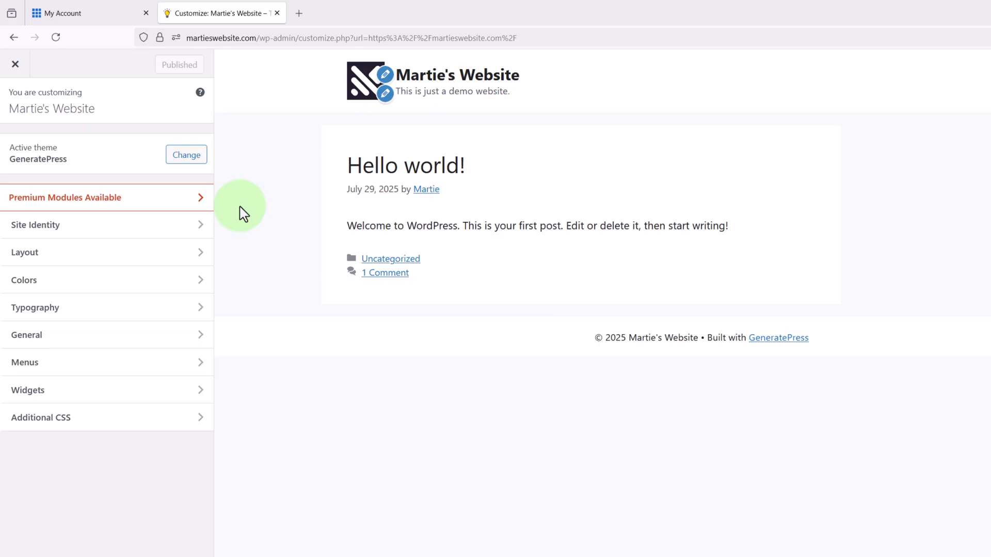
click(64, 375)
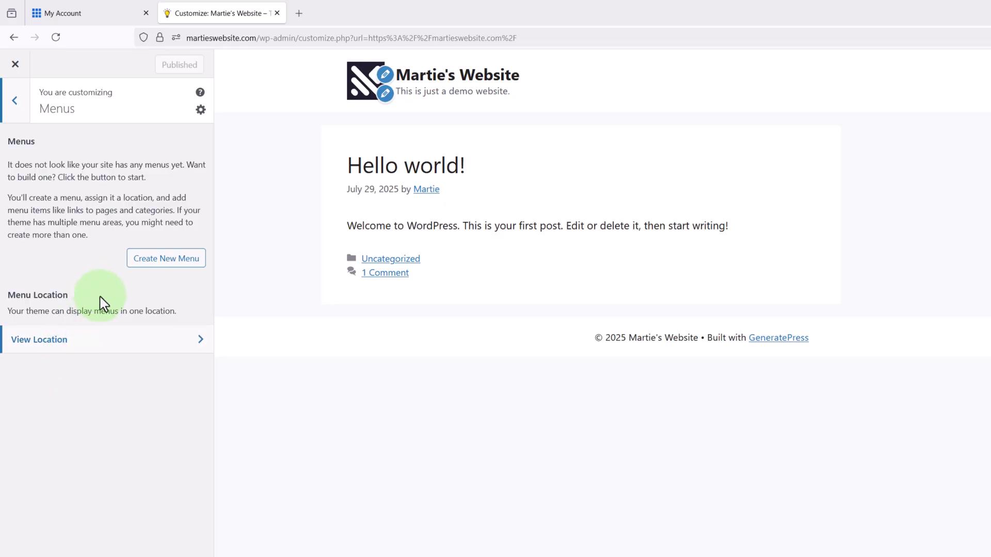
click(159, 260)
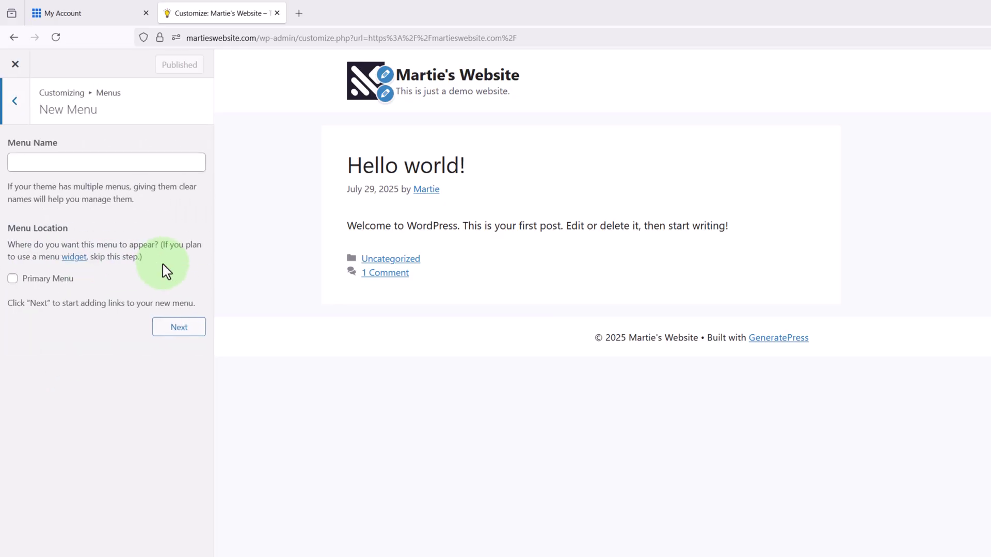
click(99, 164)
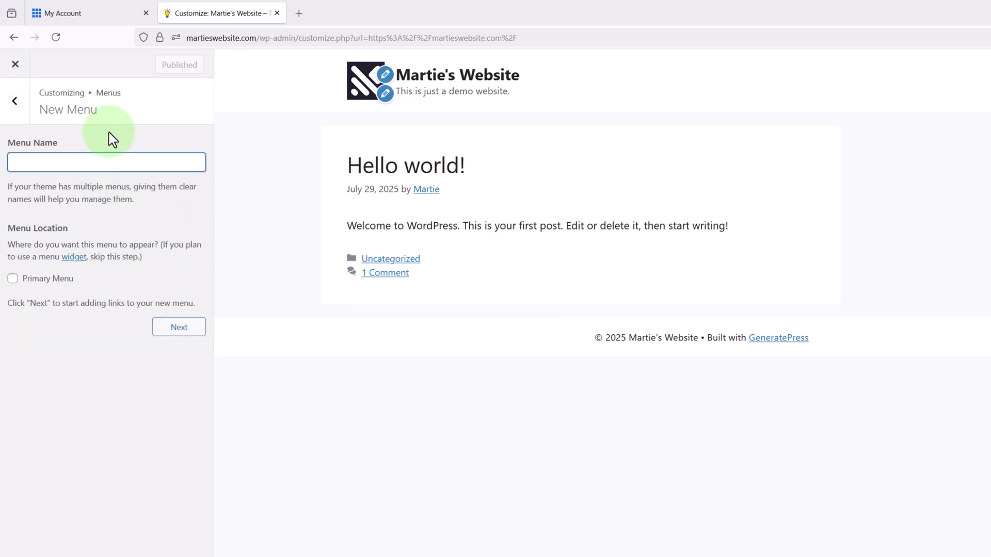
text(Main Menu)
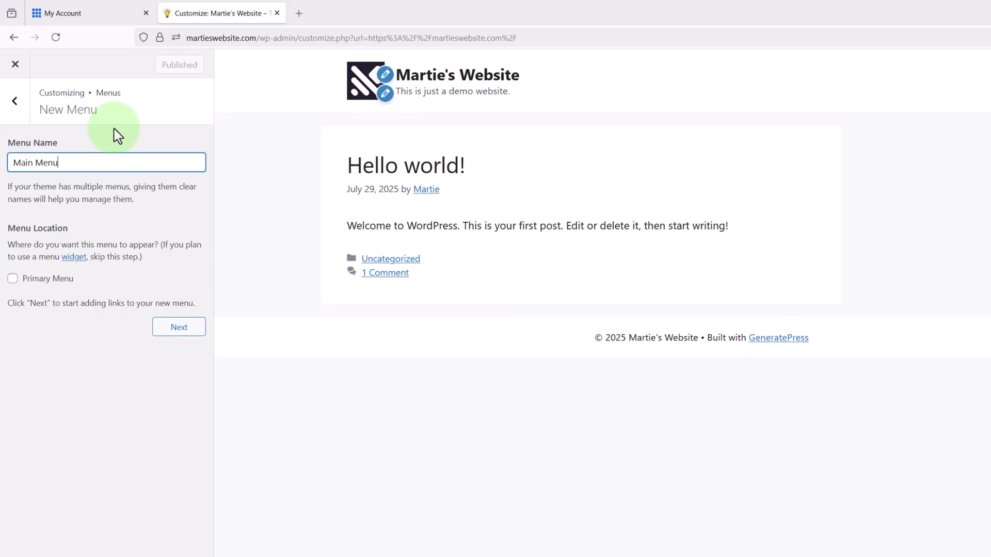
click(12, 279)
click(168, 331)
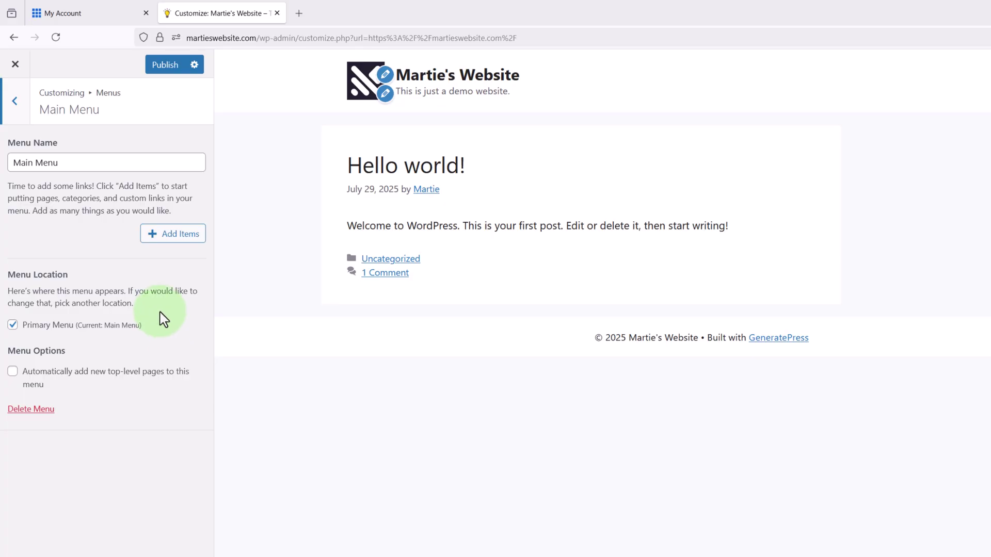
click(168, 235)
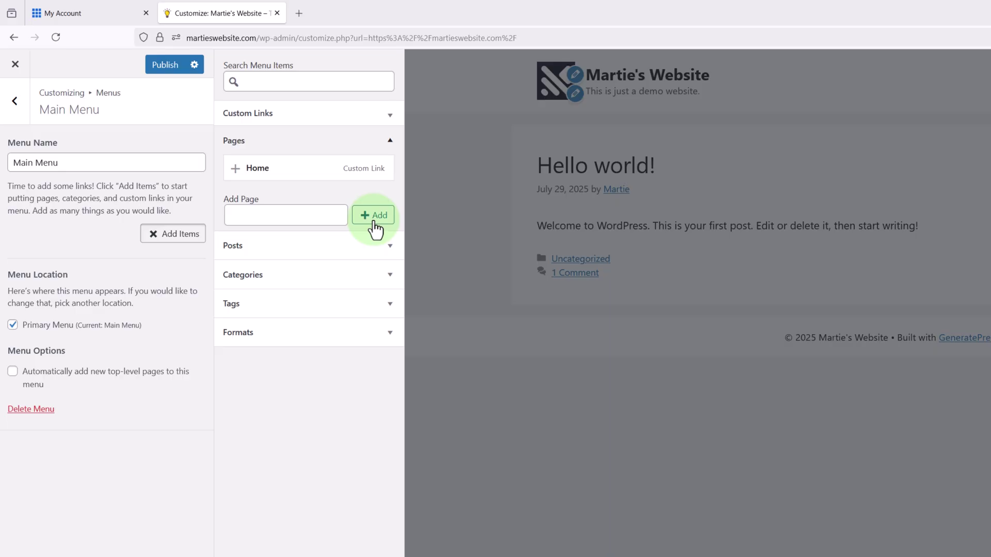
- Add new pages 'Home' and 'About Us' to Main Menu
click(299, 214)
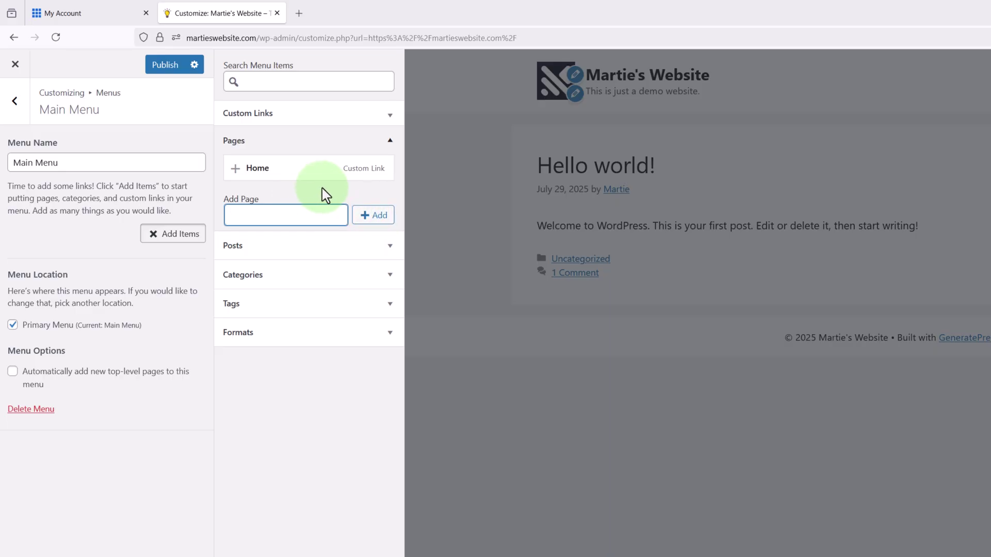
text(Home)
click(367, 218)
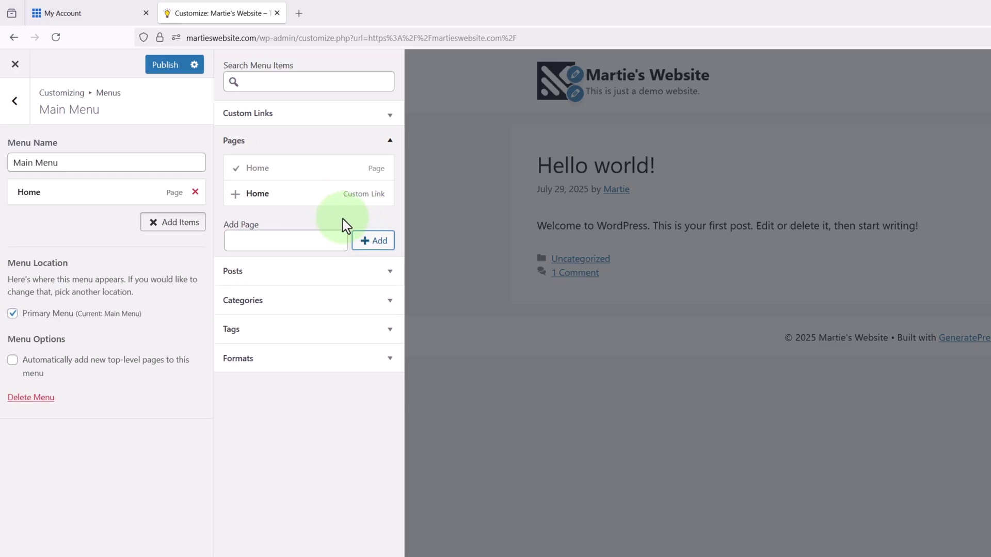
click(312, 240)
text(About Us)
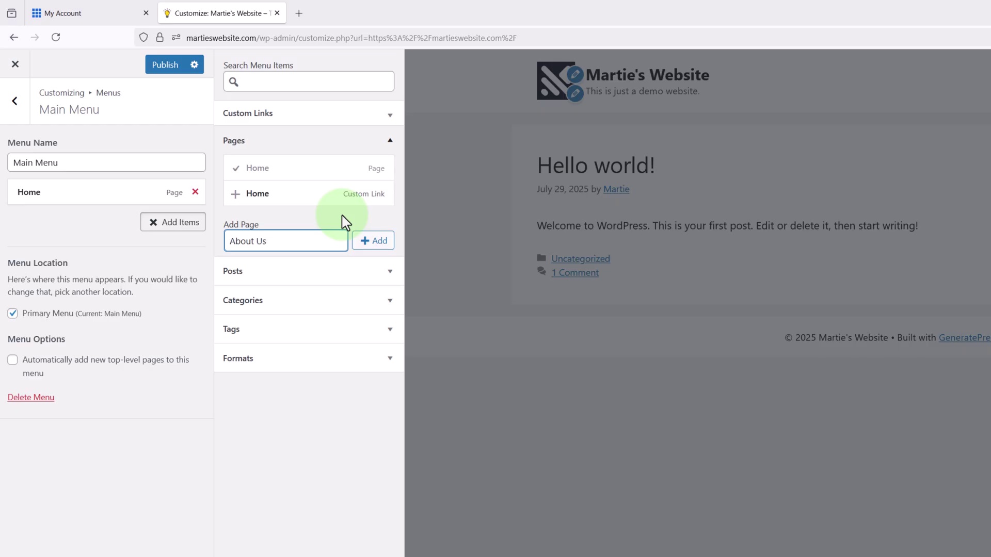
click(370, 243)
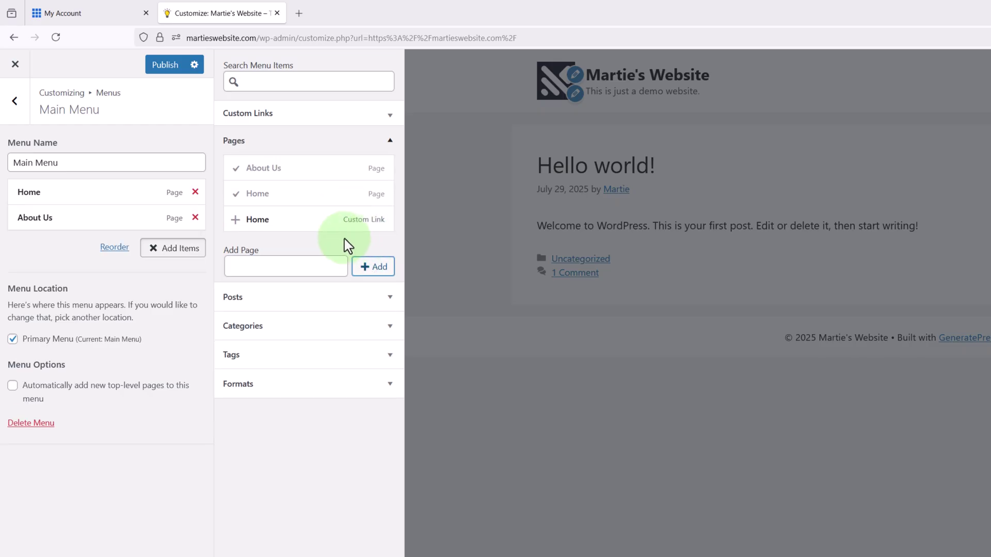
- Add new pages 'Services' and 'Contact Us' to Main Menu, then enter reorder mode
click(313, 263)
text(Services)
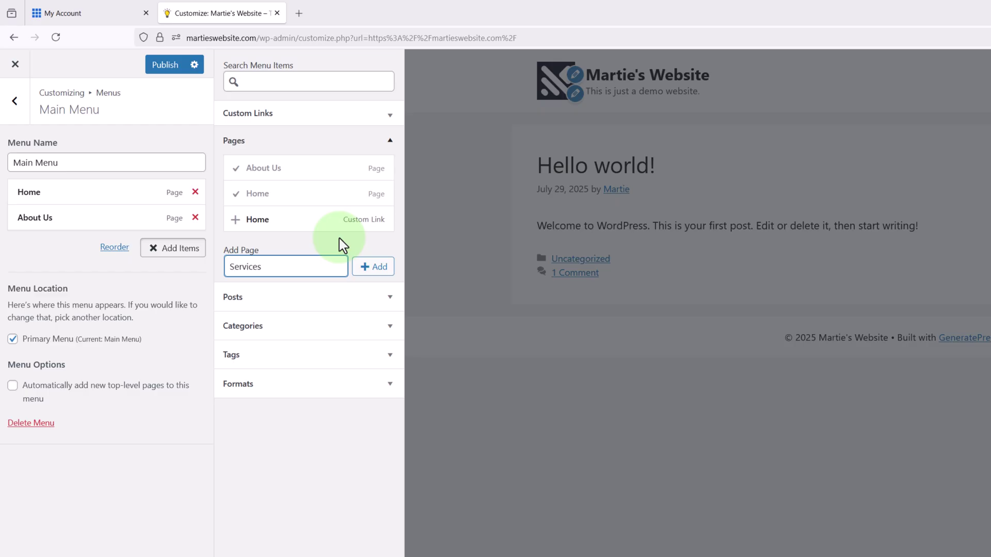
click(361, 267)
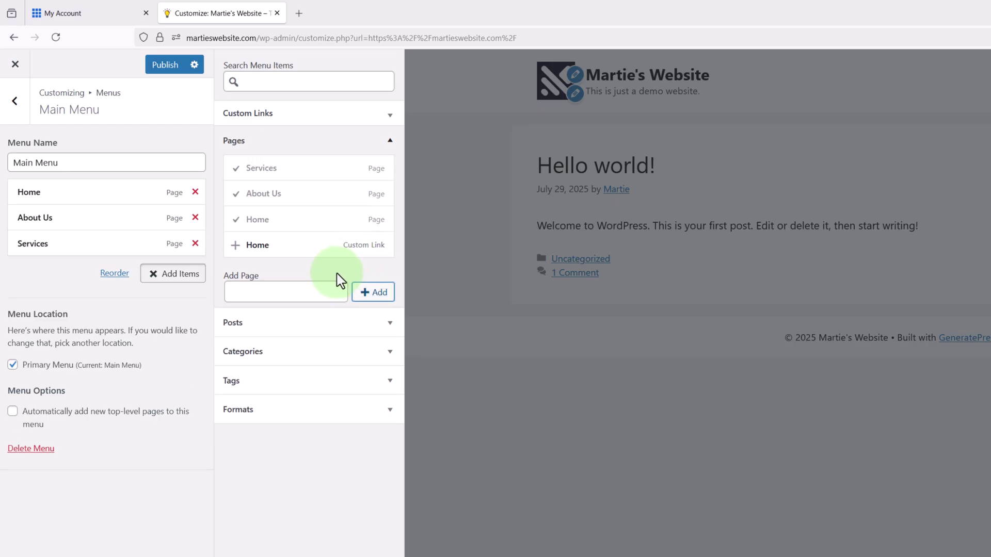
click(319, 288)
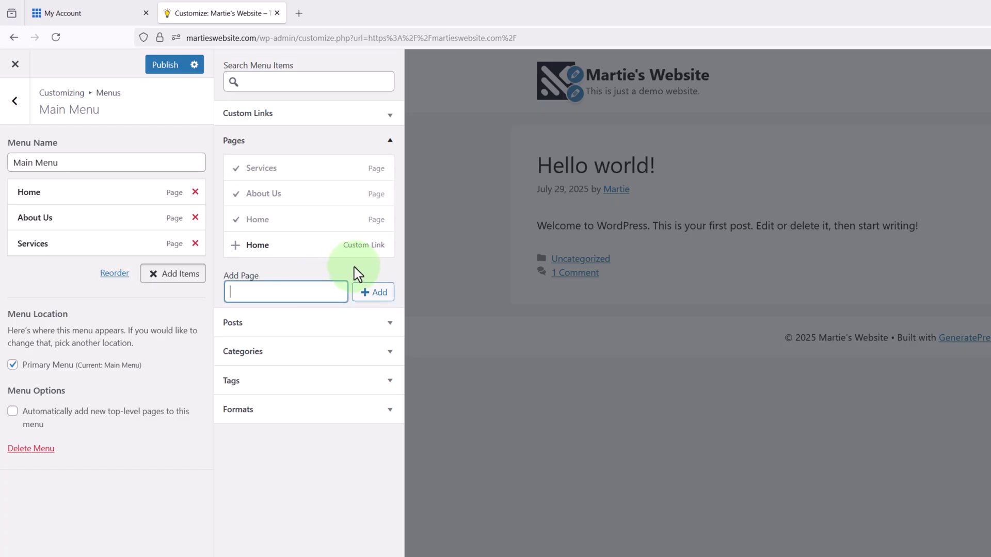
text(Contact Us)
click(370, 296)
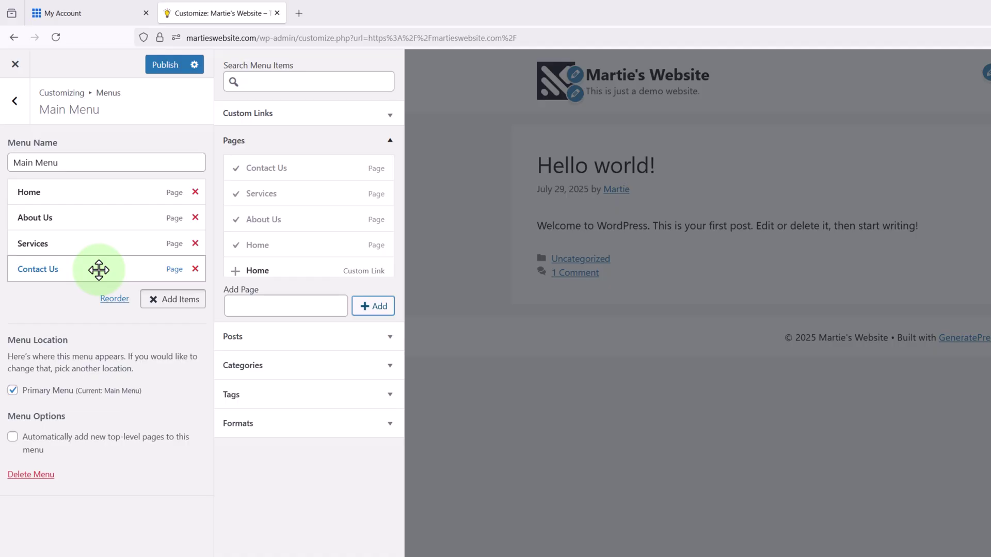
click(113, 301)
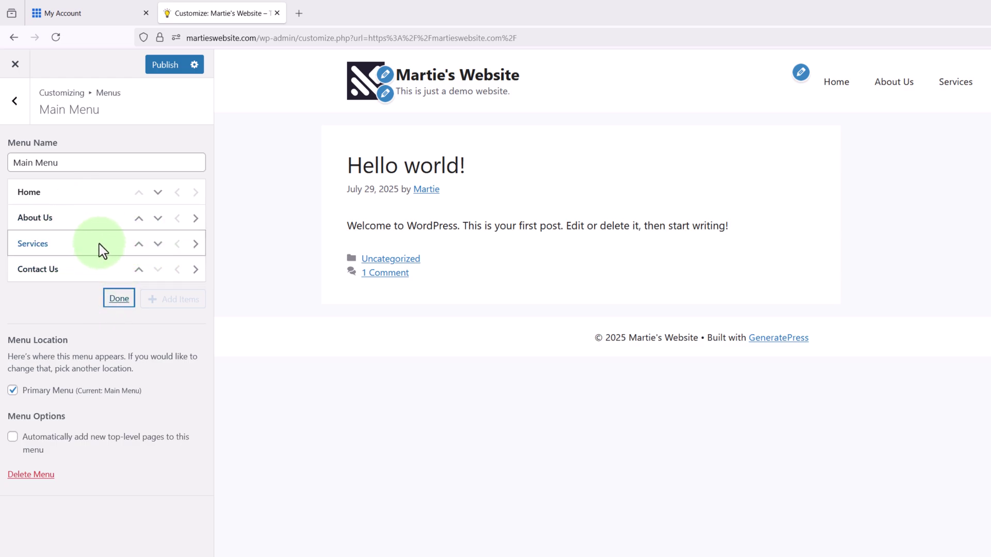
- Test the Home, About Us and Services links in the preview, then publish Main Menu
click(116, 301)
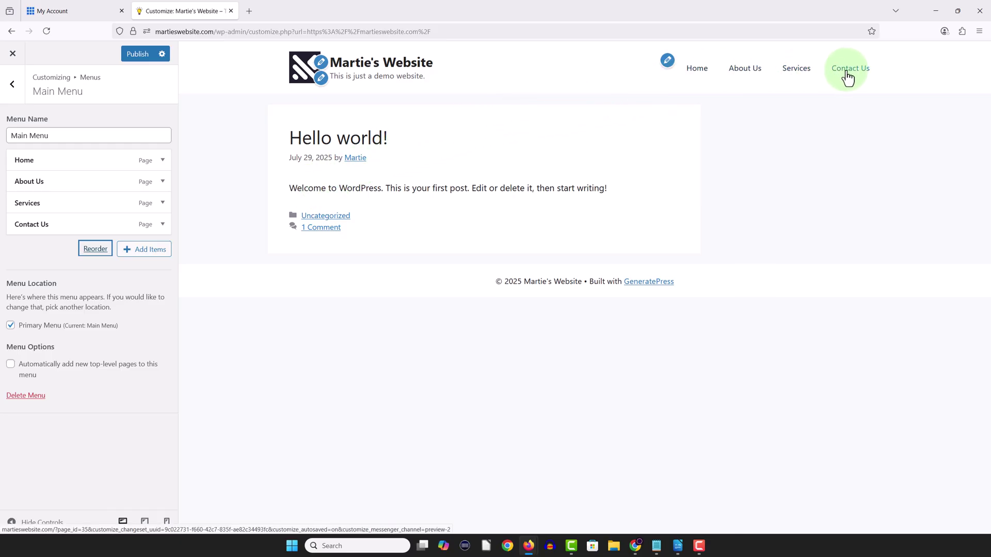
click(700, 80)
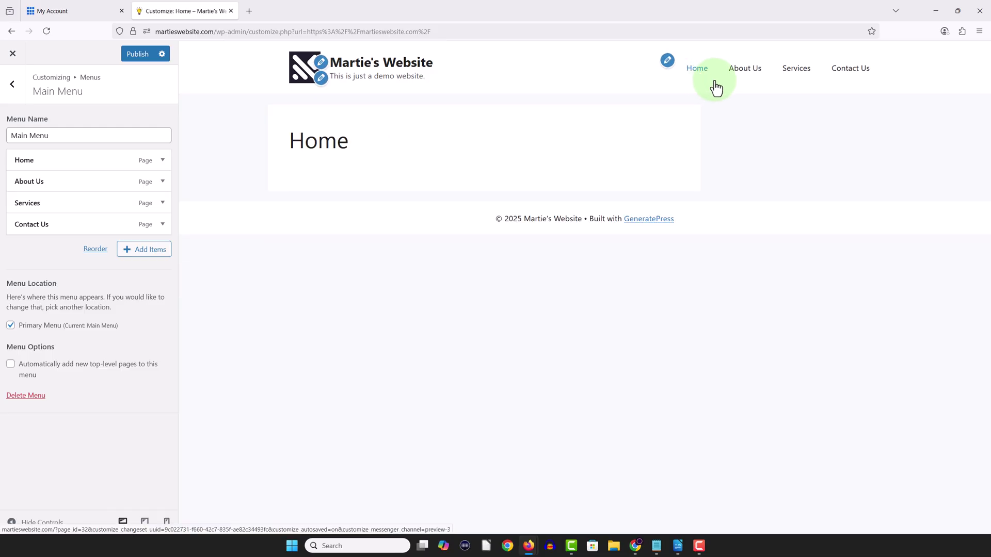
click(748, 80)
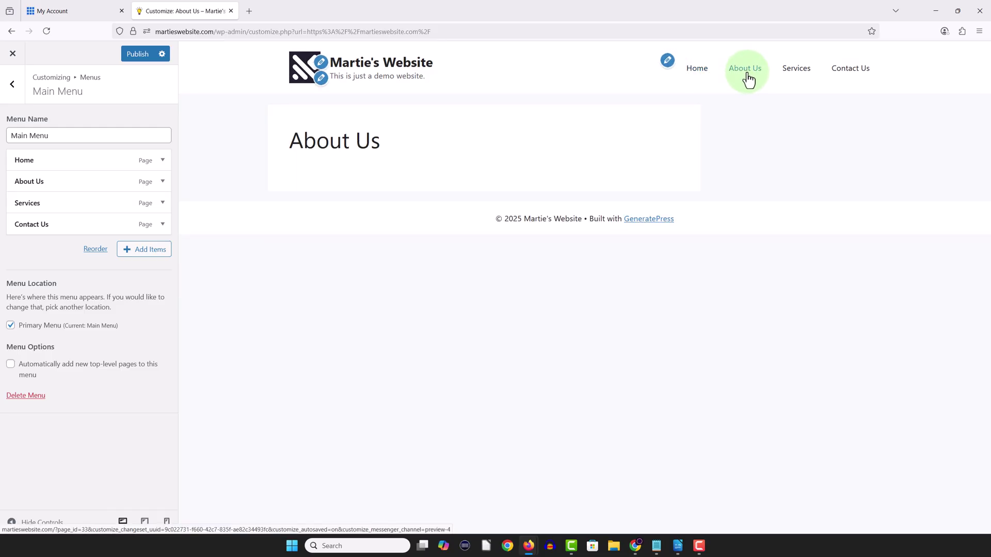
click(794, 77)
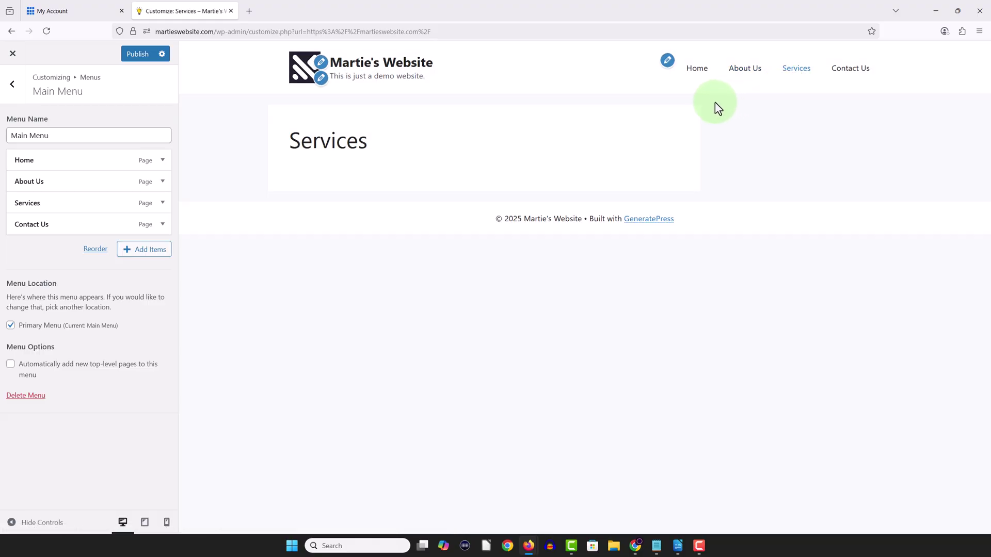
click(700, 79)
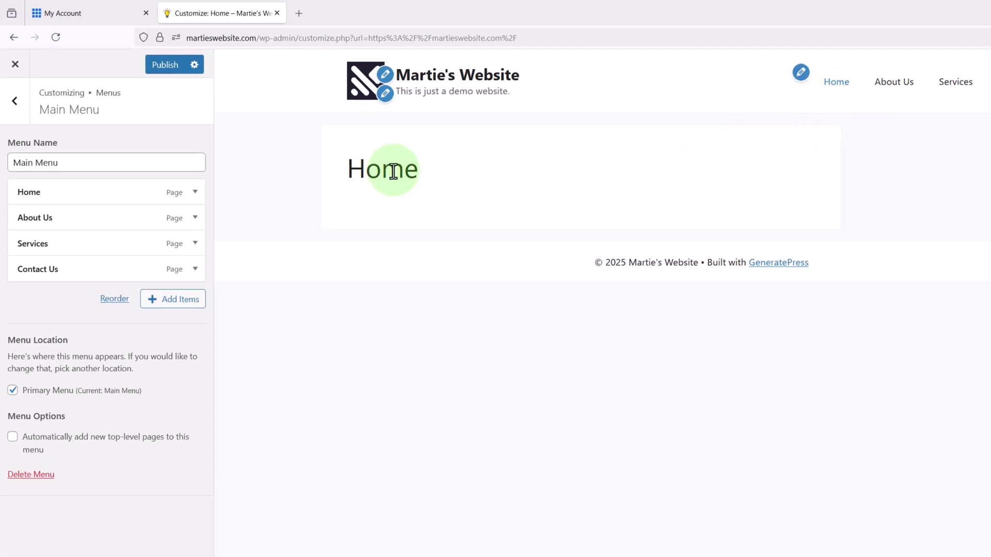
click(175, 66)
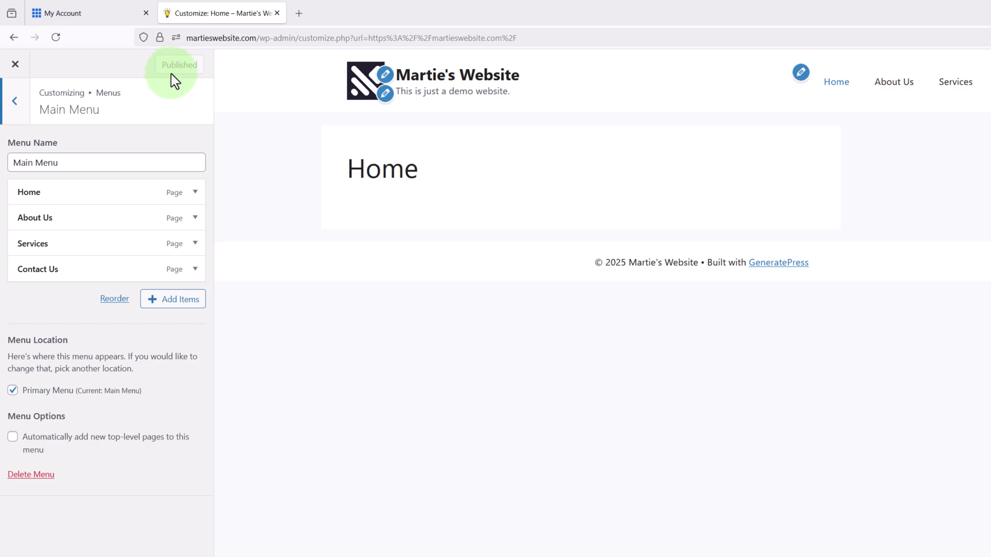
- Return to the main Customizer panel and open Homepage Settings, currently showing latest posts
click(15, 101)
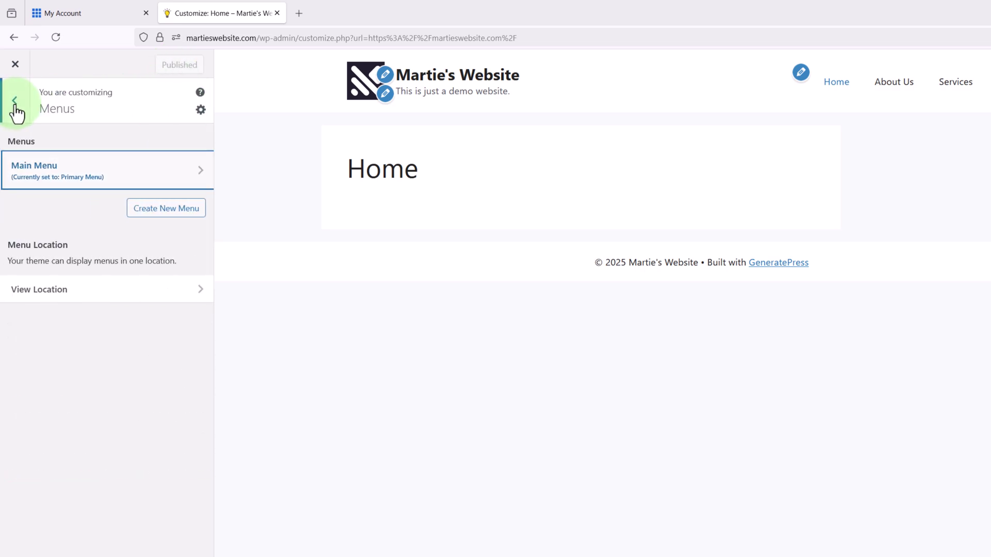
click(16, 107)
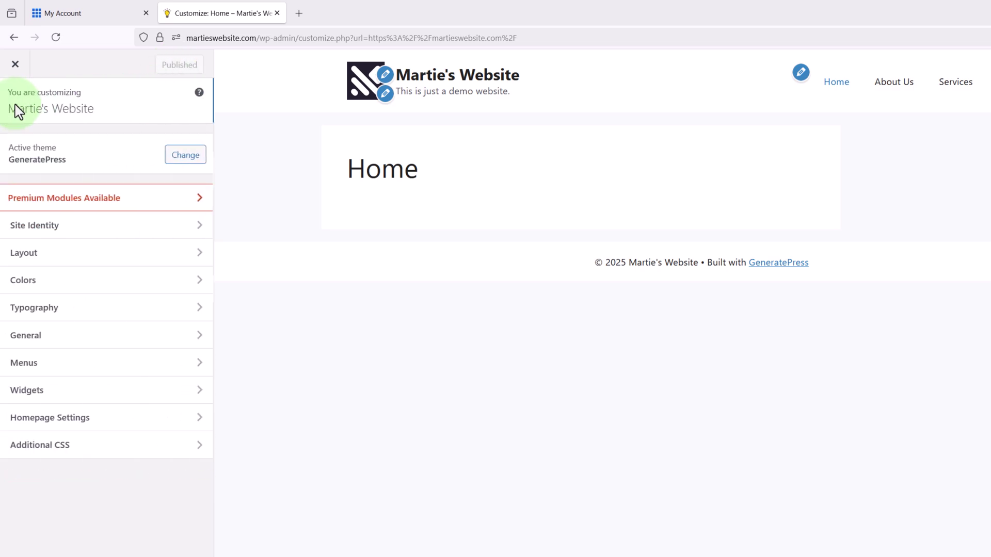
click(252, 200)
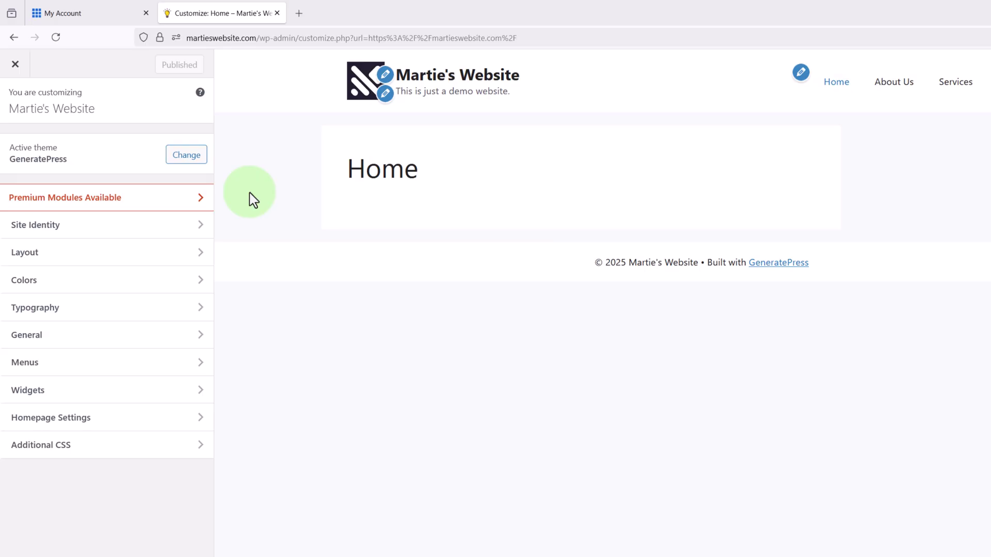
click(418, 83)
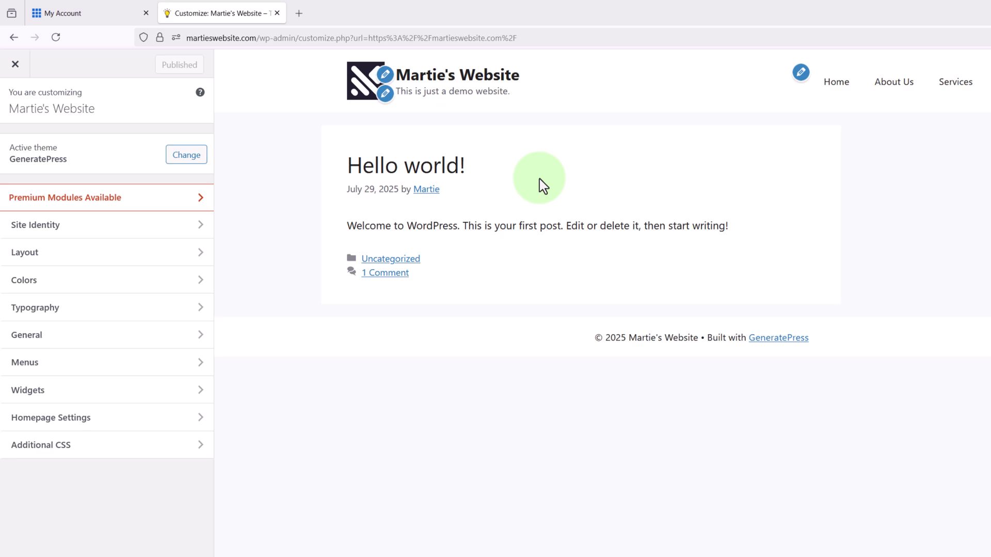
click(832, 88)
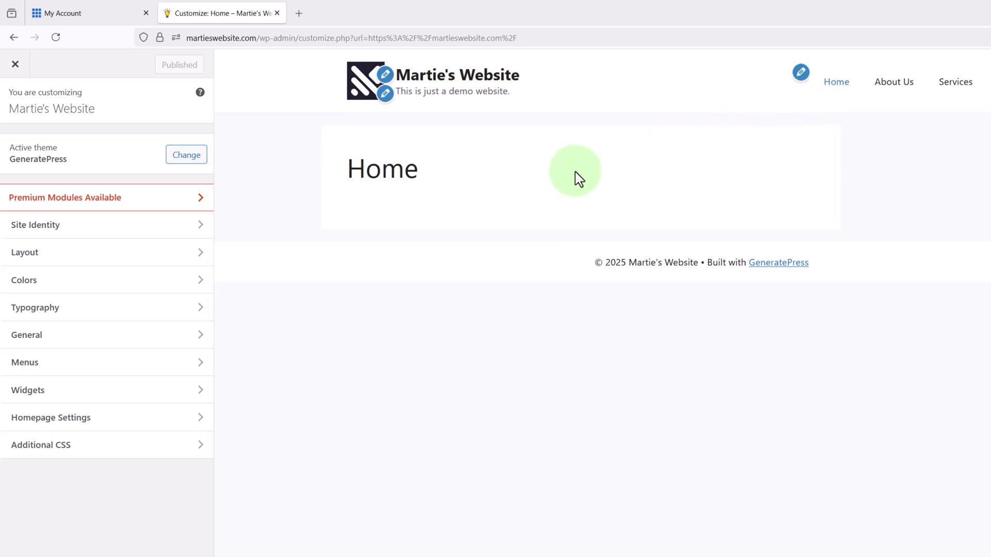
click(67, 424)
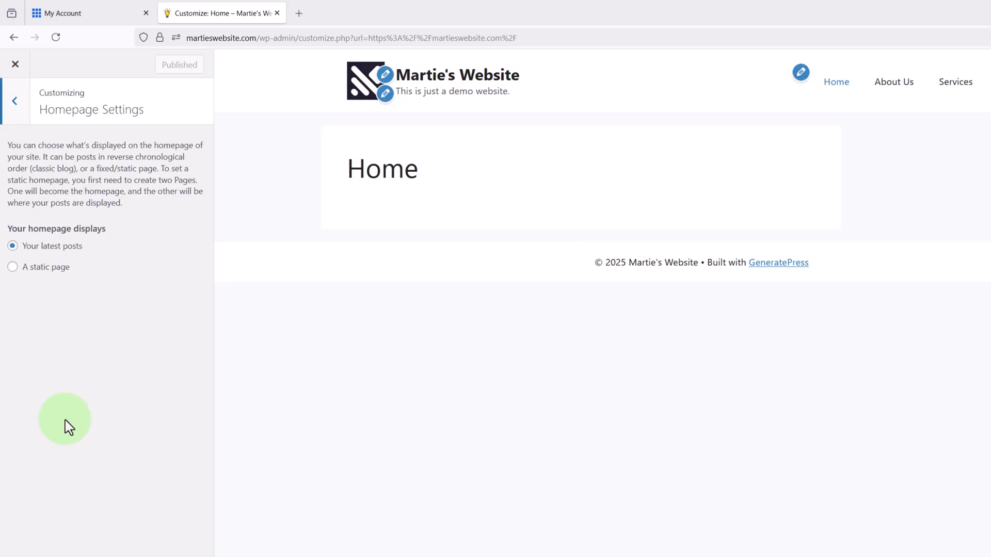
- Set the homepage to the static page 'Home' and publish the change
click(13, 268)
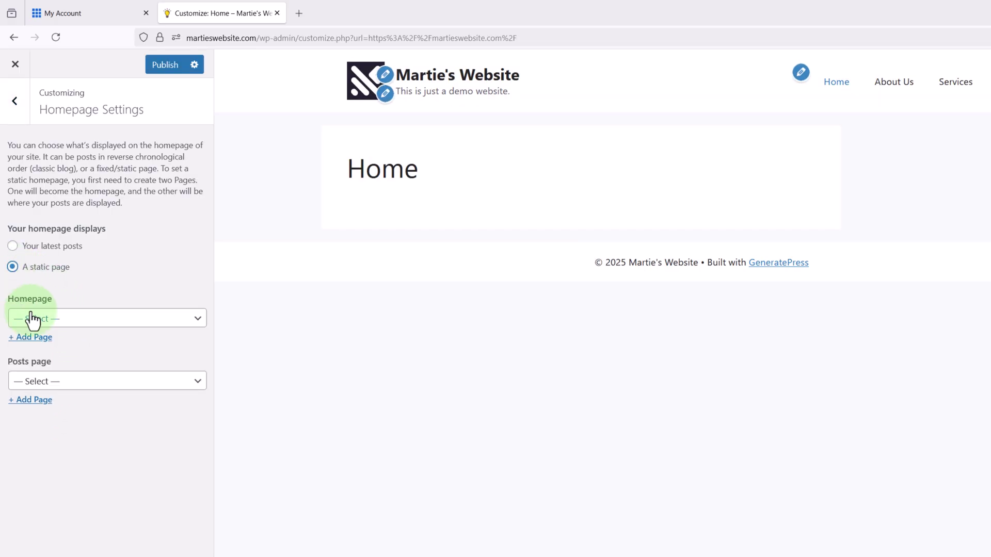
click(68, 330)
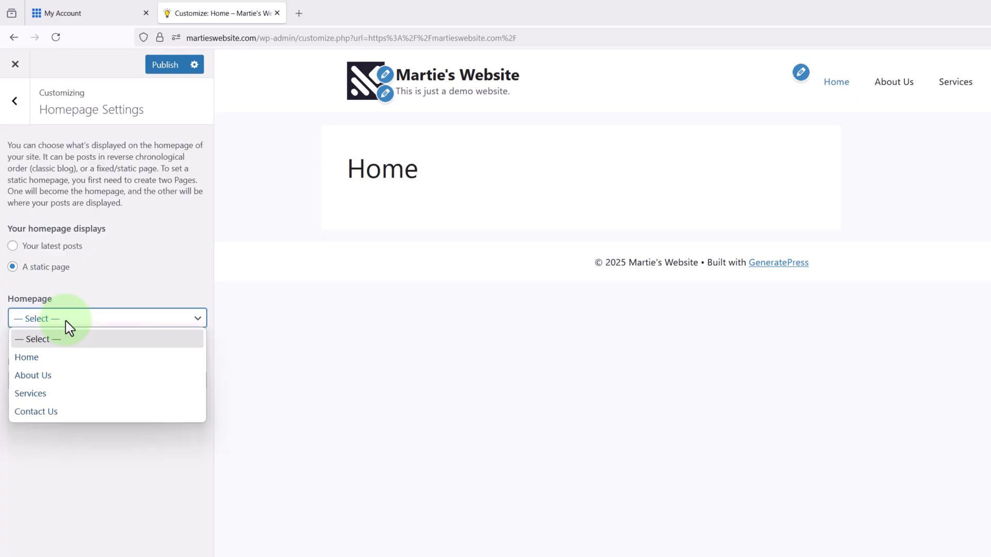
click(65, 359)
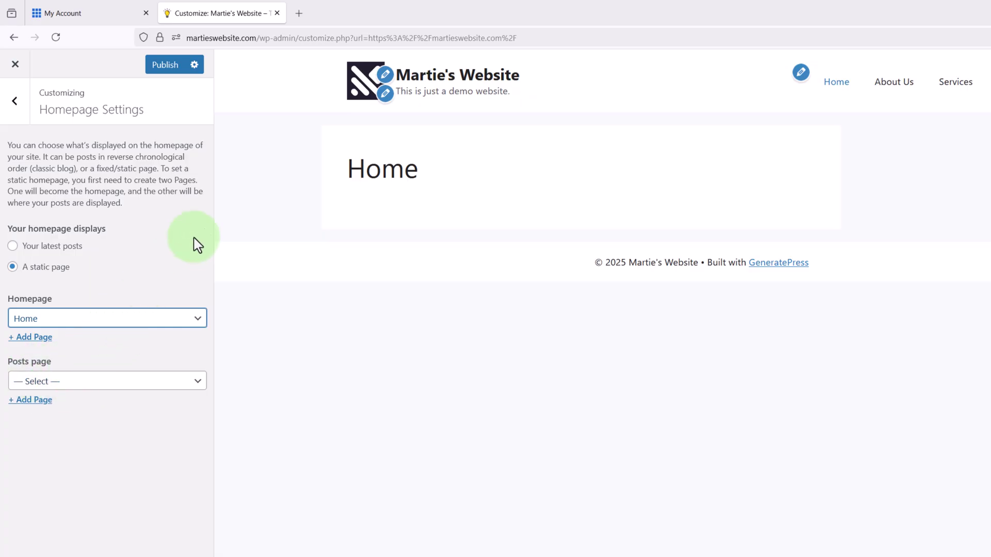
click(421, 82)
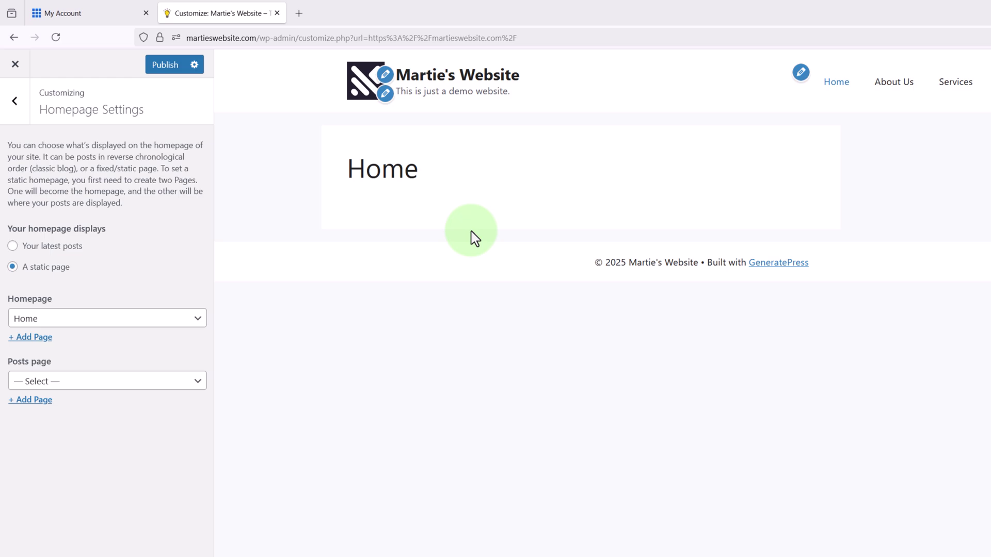
click(176, 67)
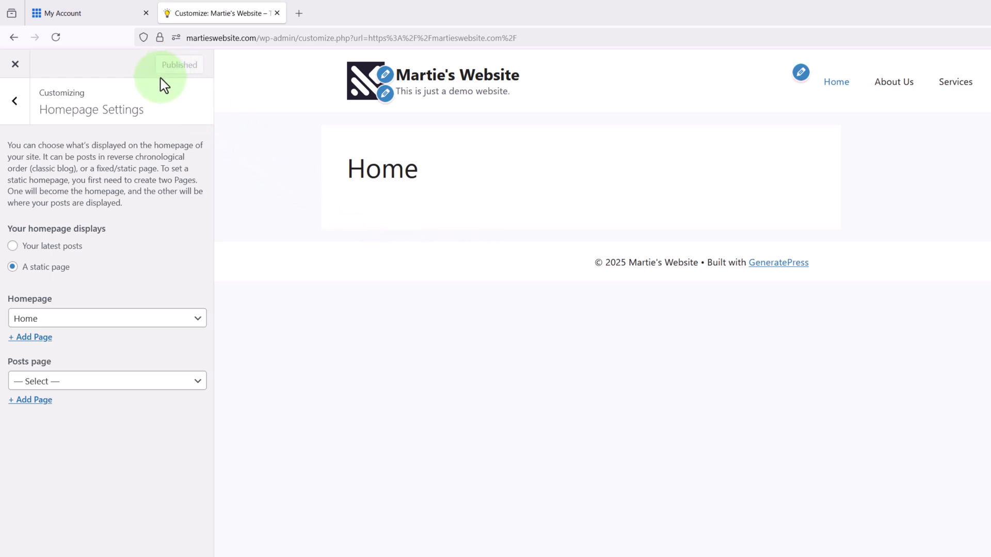
click(20, 108)
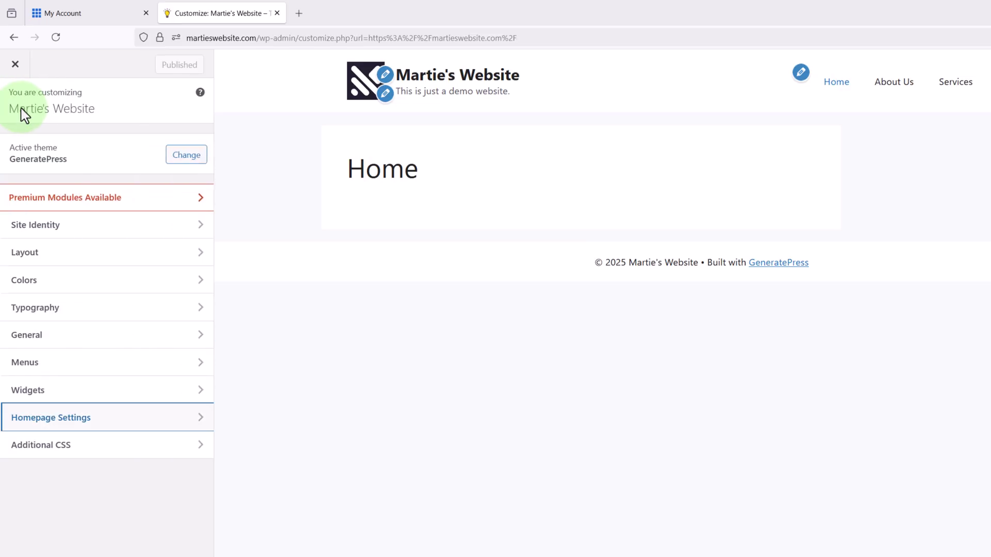
- Close the Customizer to view the live site's Home page
click(233, 176)
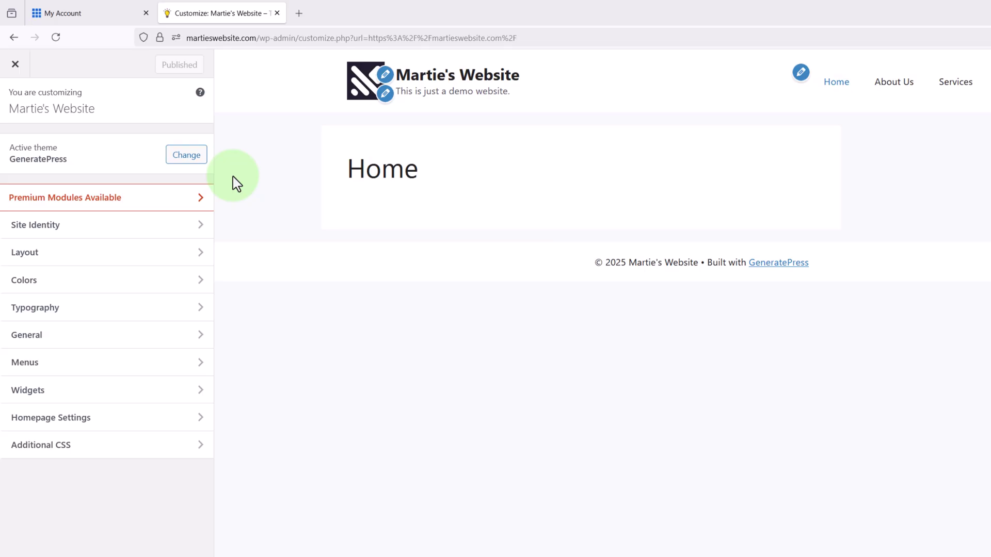
click(16, 64)
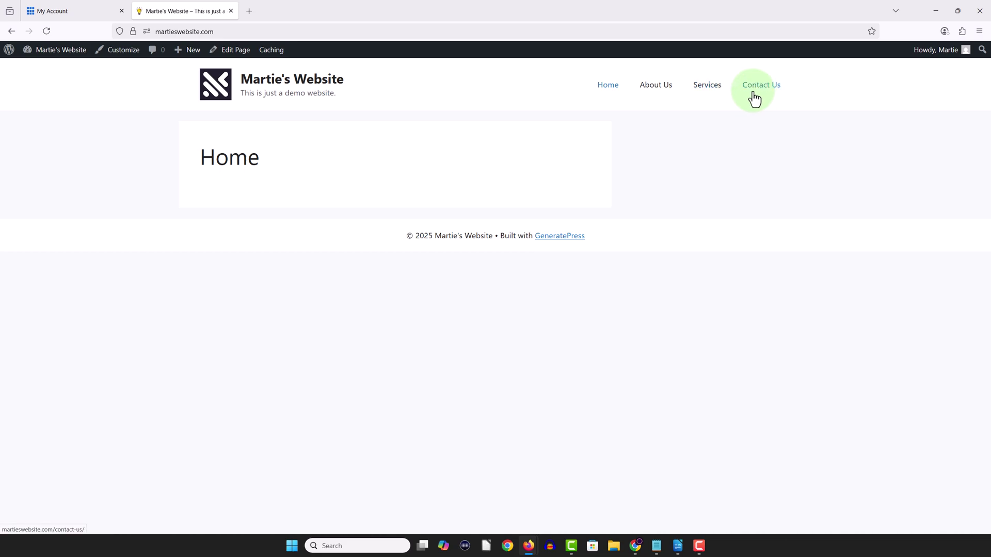
- Visit About Us, then Services, then About Us again via the live site's header menu
click(659, 95)
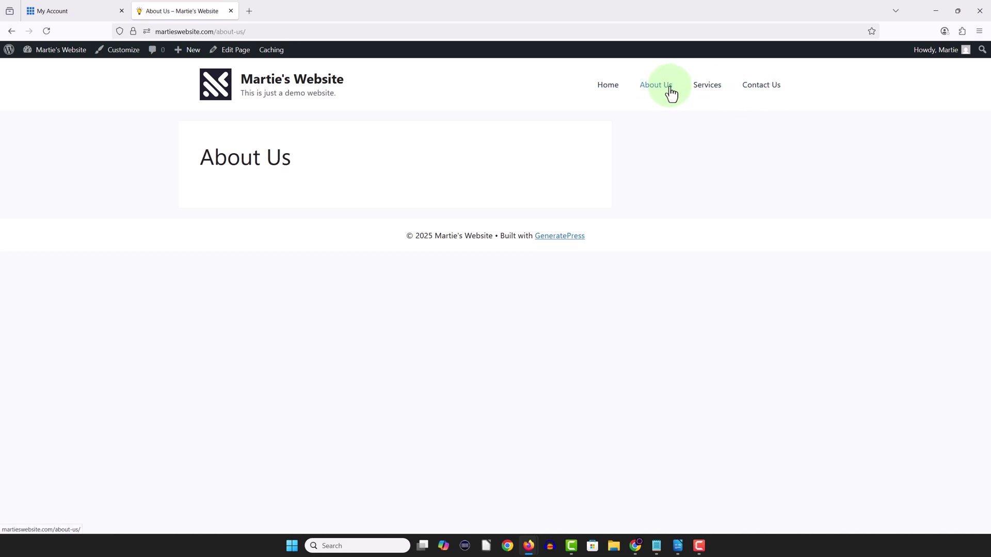
click(707, 95)
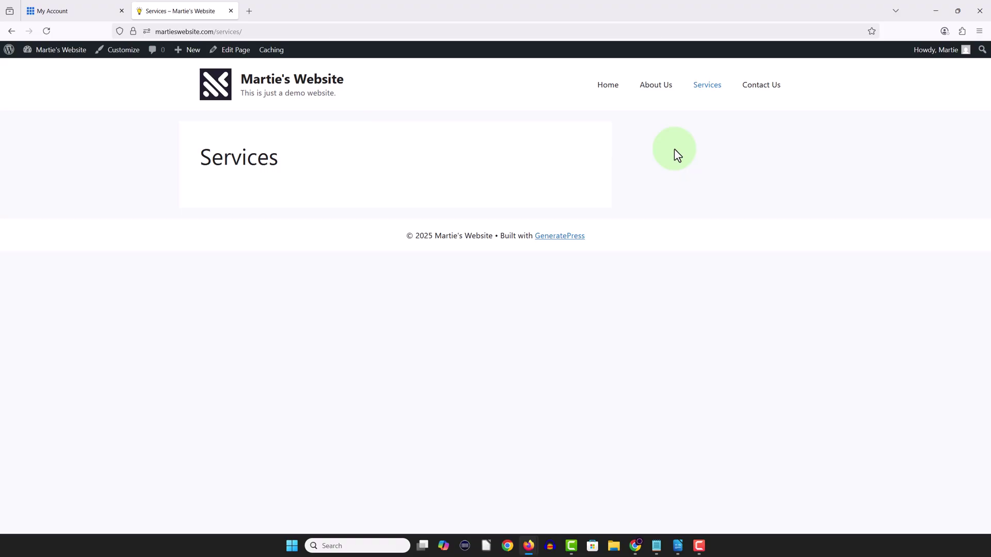
click(653, 91)
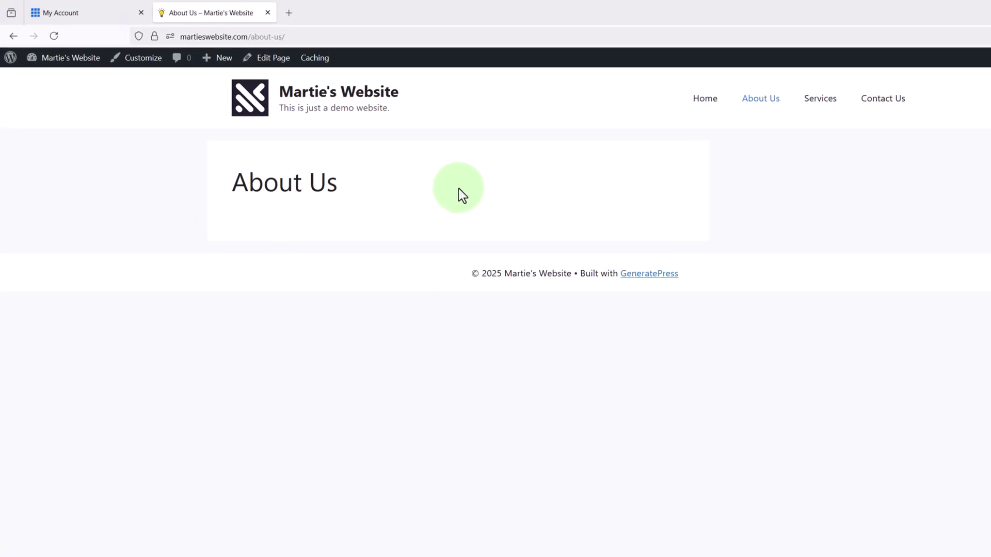
- Open the About Us page and paste the introductory text into a new paragraph
click(281, 68)
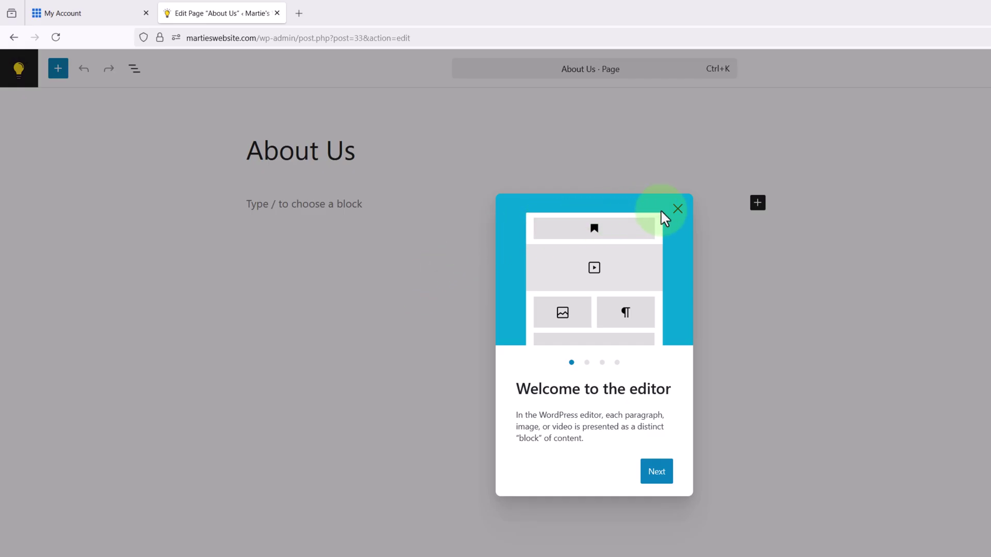
click(677, 208)
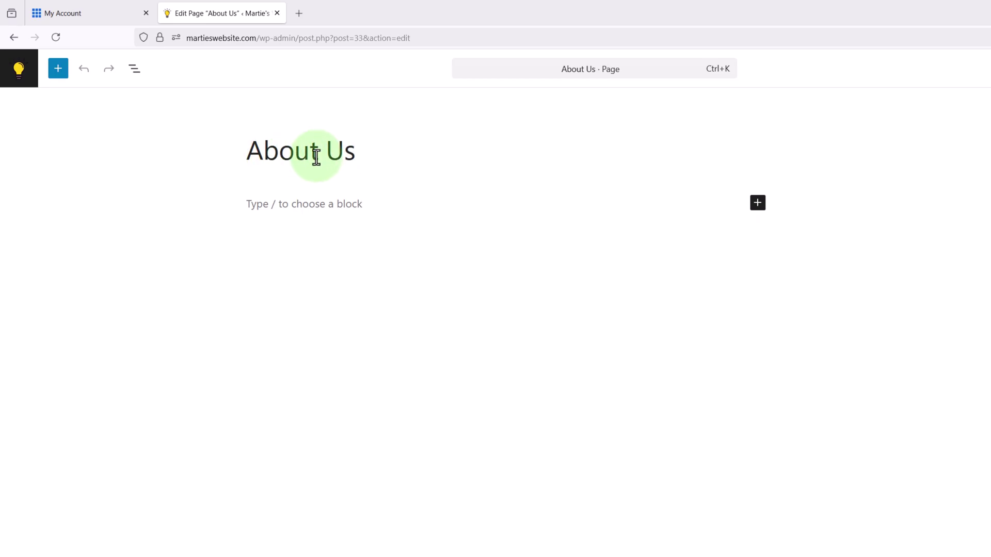
click(367, 155)
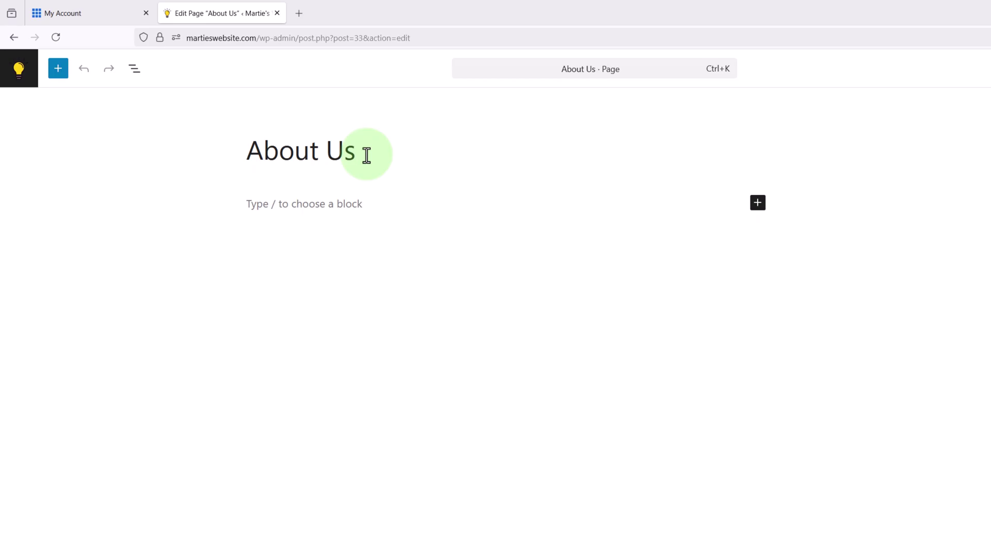
click(342, 204)
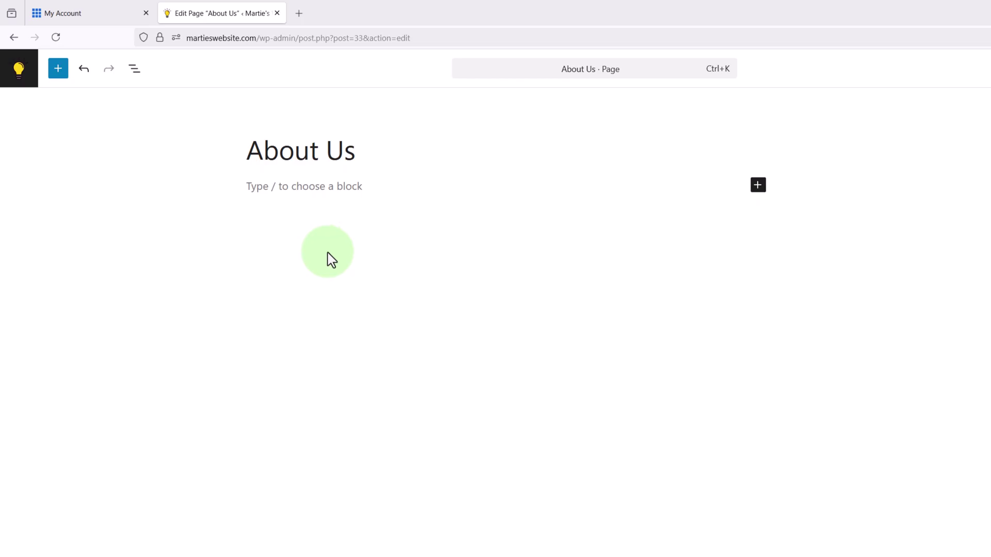
text(This is m)
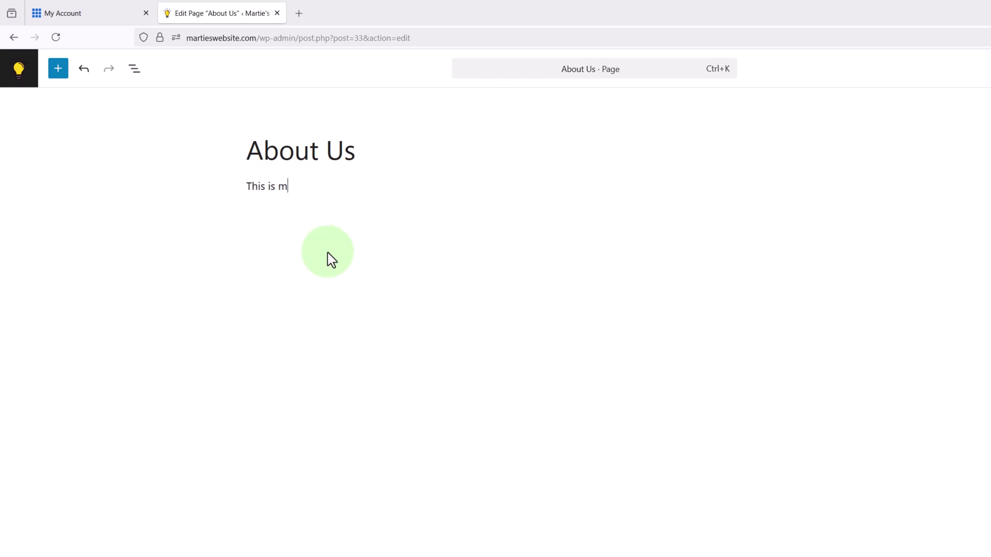
text(y about page...)
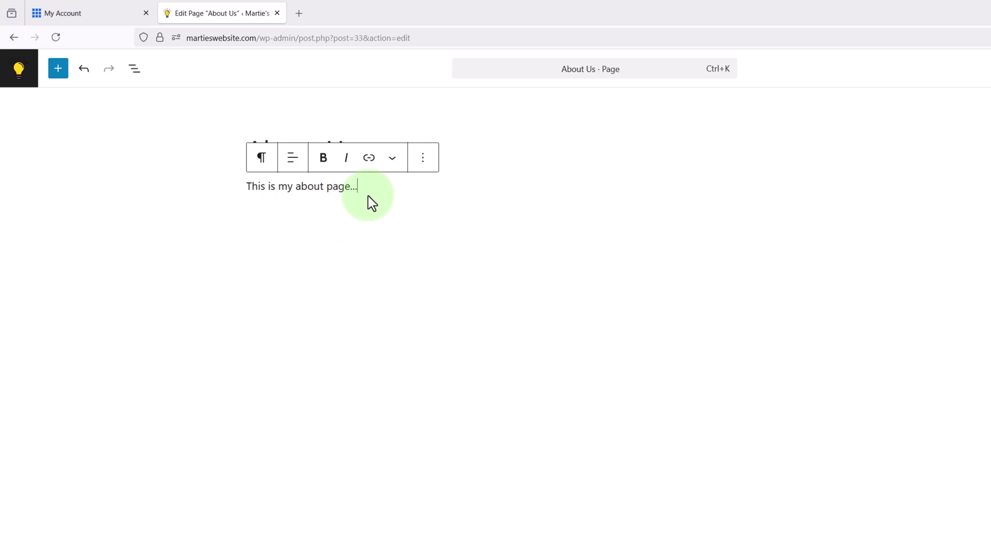
drag(363, 187, 234, 185)
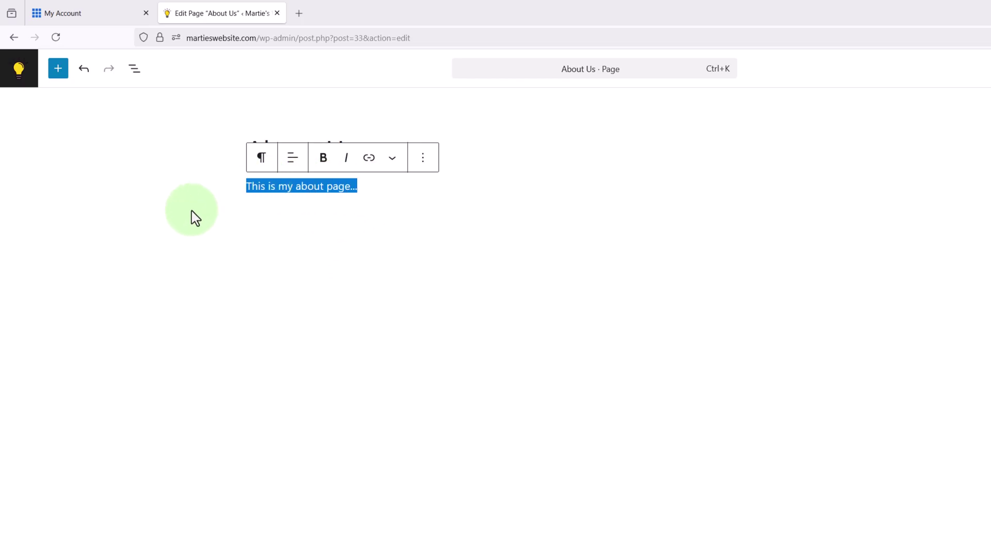
key(BackSpace)
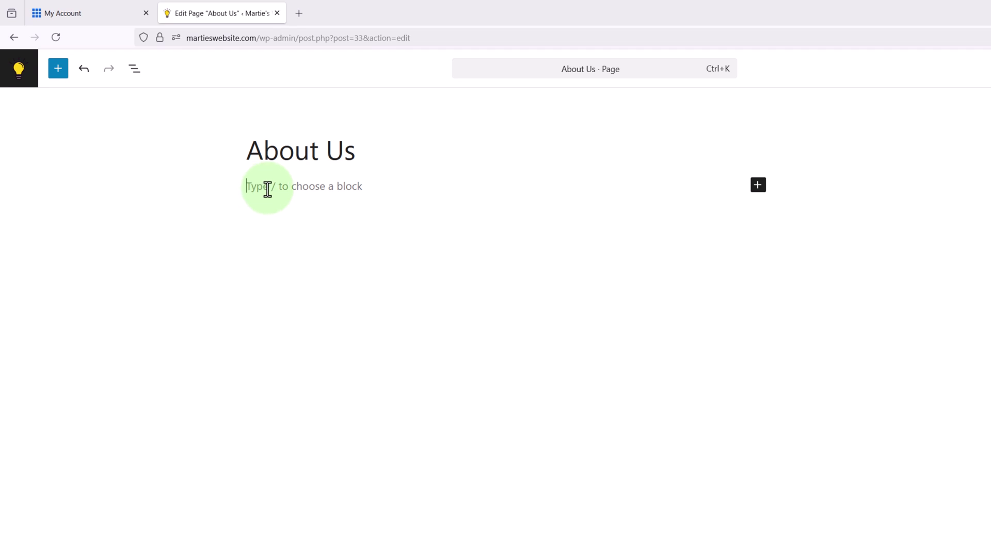
right_click(267, 189)
click(292, 275)
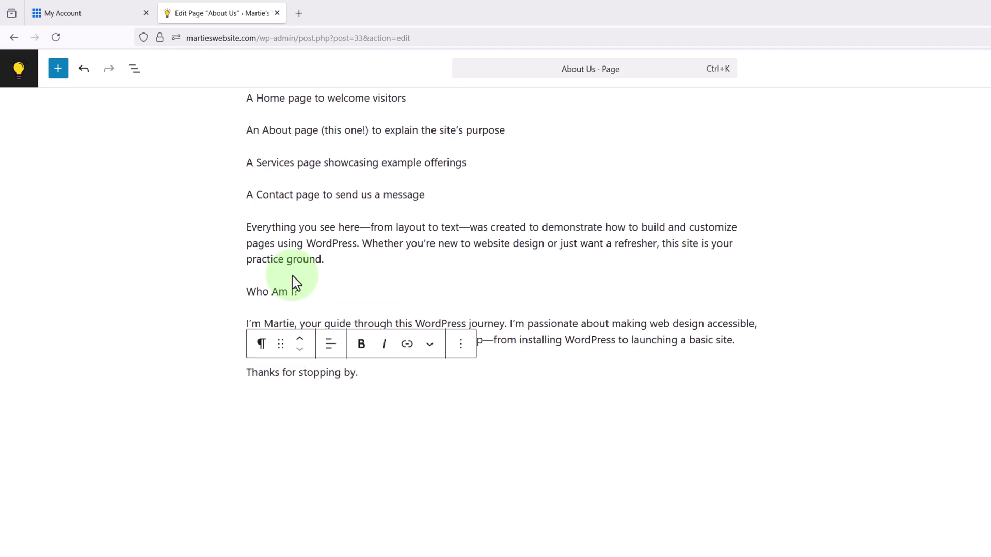
- Make the phrase 'WordPress tutorial video' bold and italic
scroll(188, 263, up, 5)
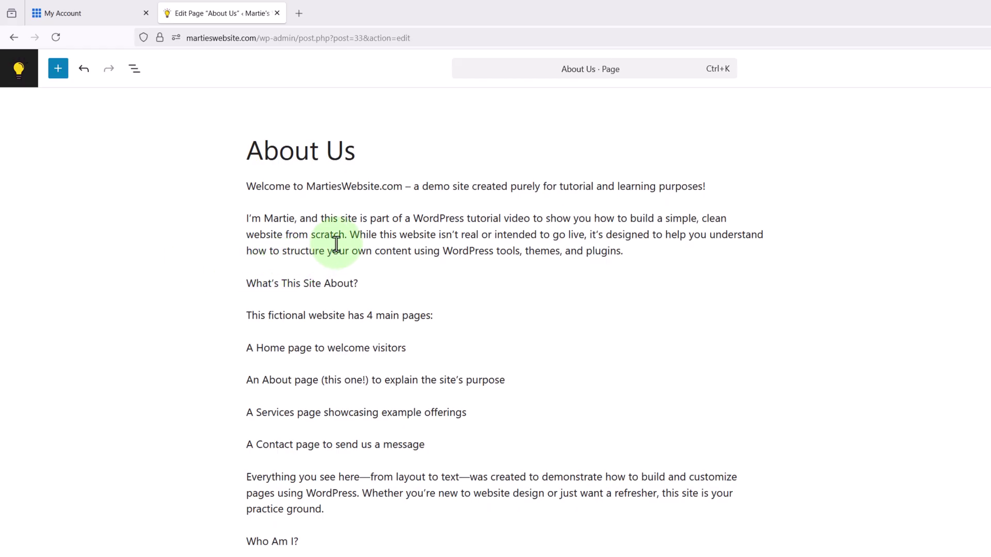
drag(413, 219, 528, 220)
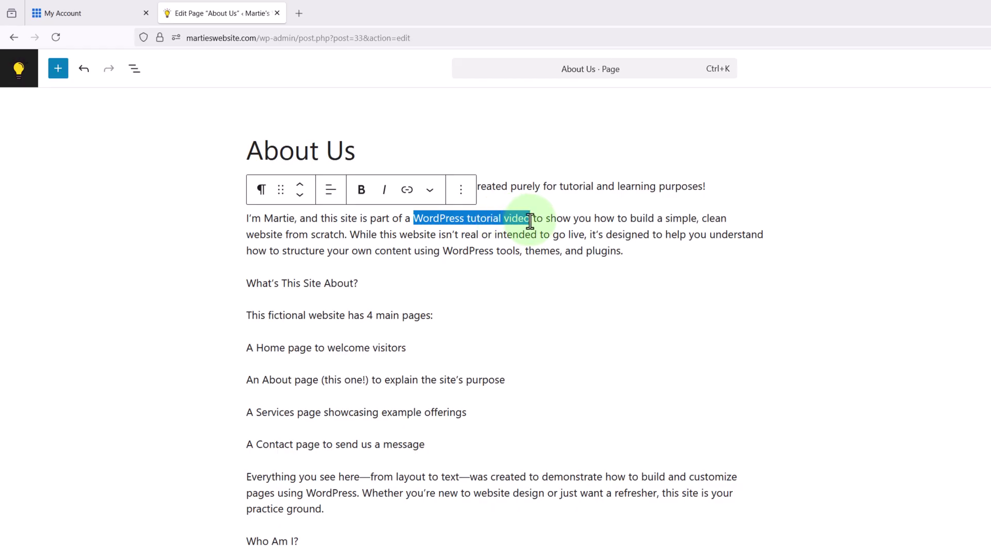
click(361, 189)
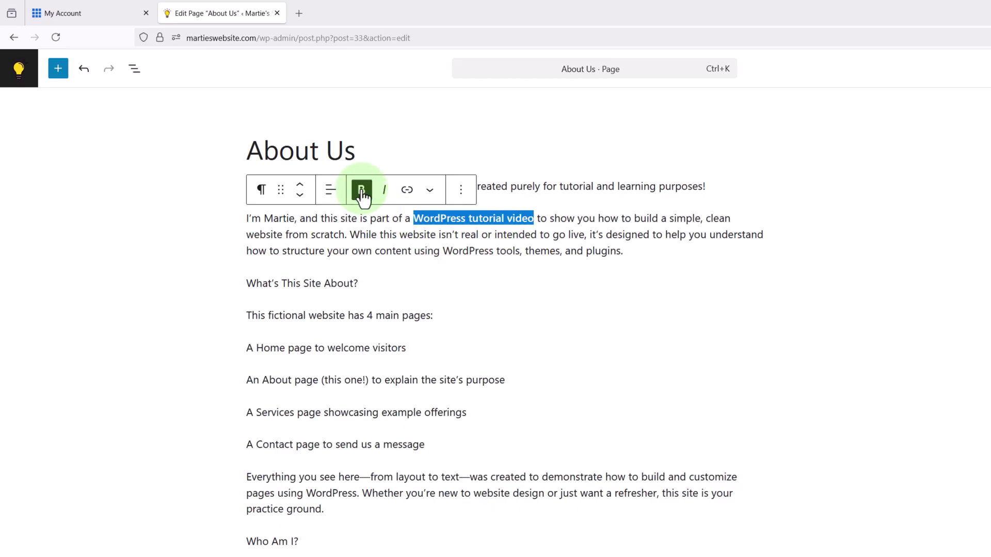
click(384, 191)
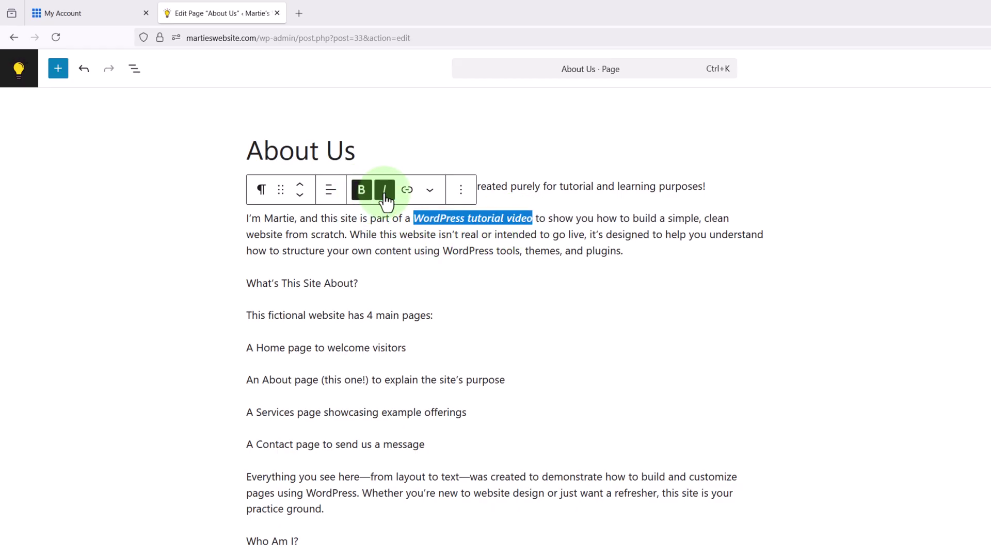
click(204, 238)
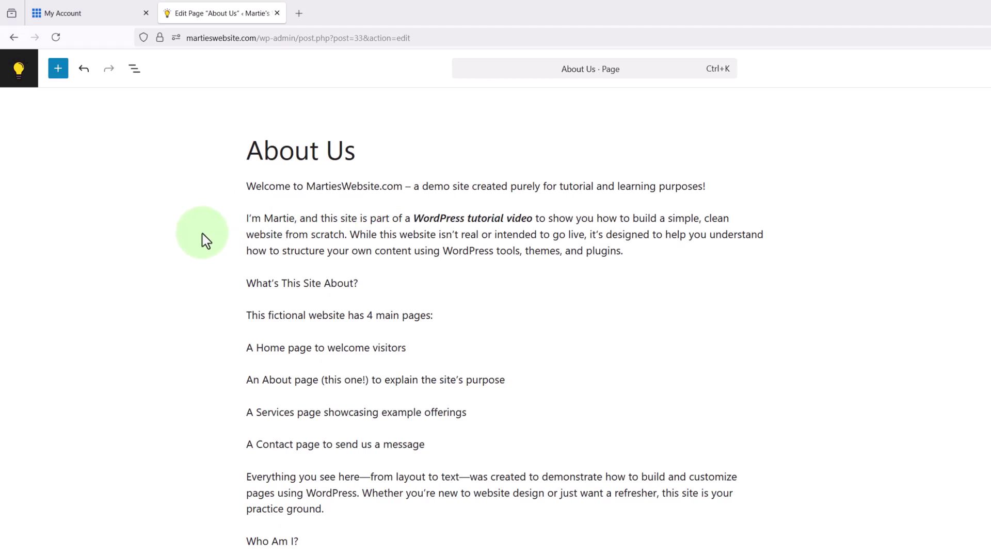
- Turn the 'What's This Site About?' line into a level 3 heading
drag(360, 283, 249, 283)
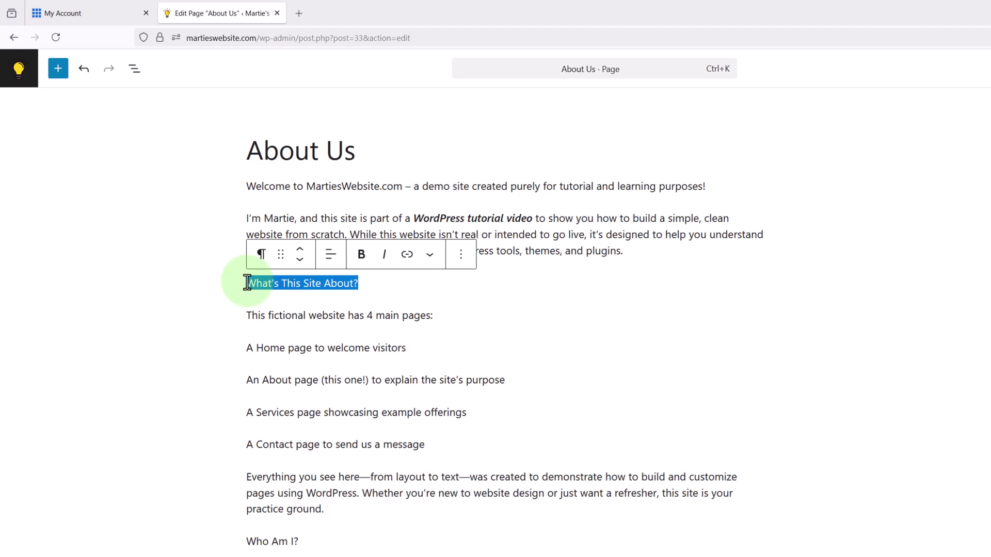
click(298, 282)
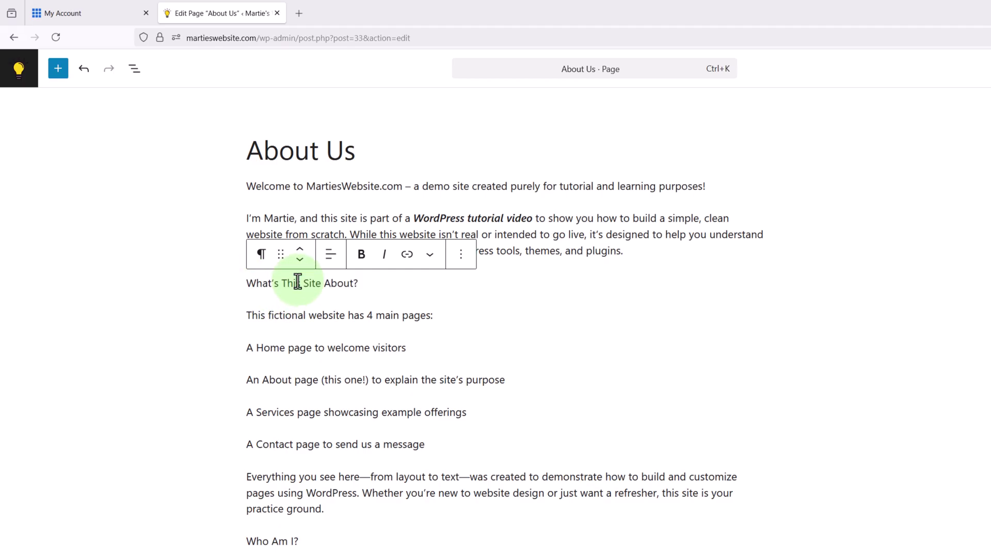
click(261, 255)
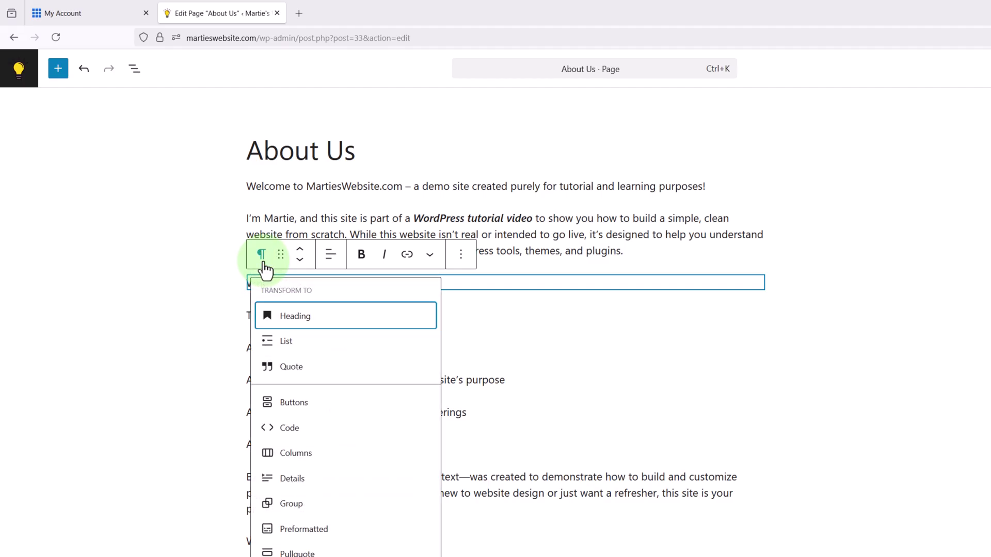
click(295, 322)
click(184, 312)
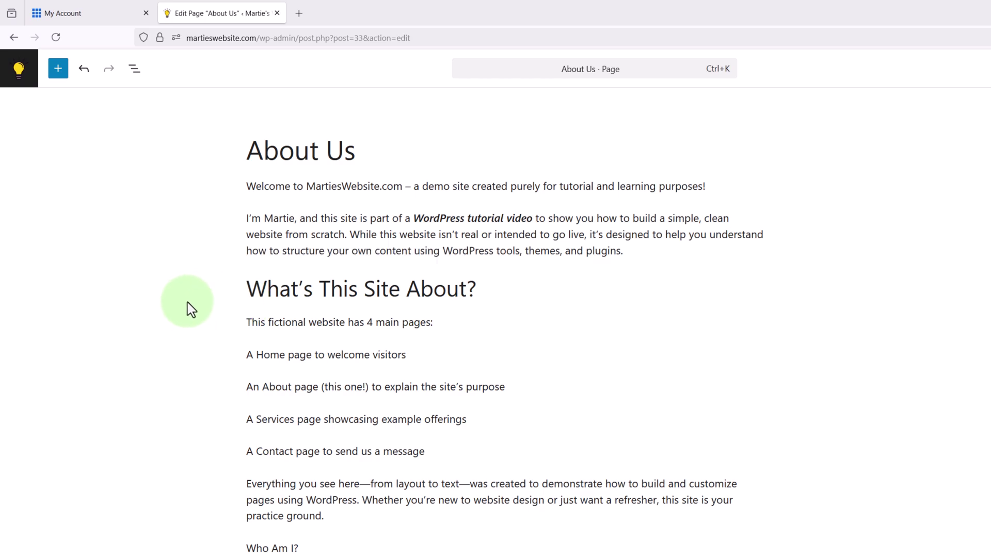
click(320, 290)
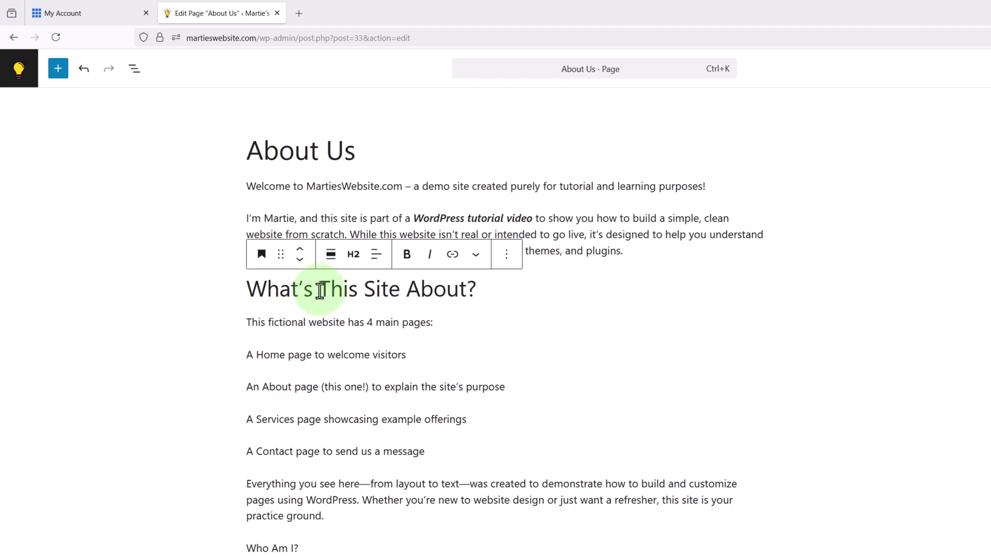
click(354, 264)
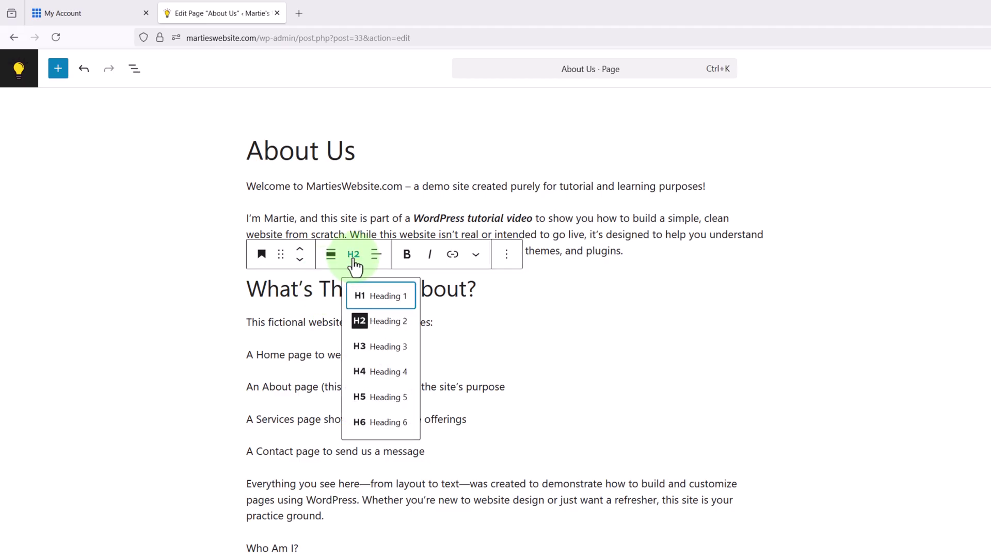
click(382, 347)
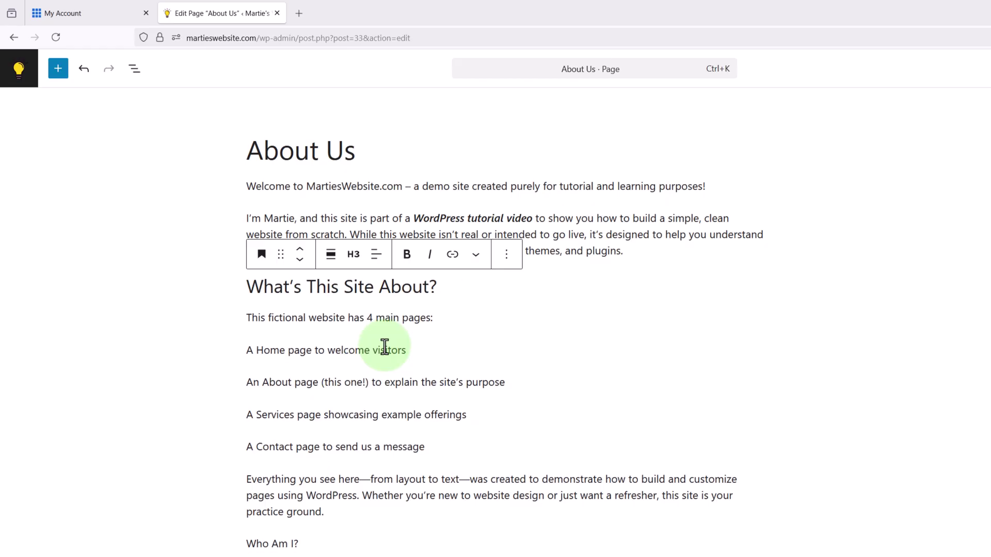
click(168, 317)
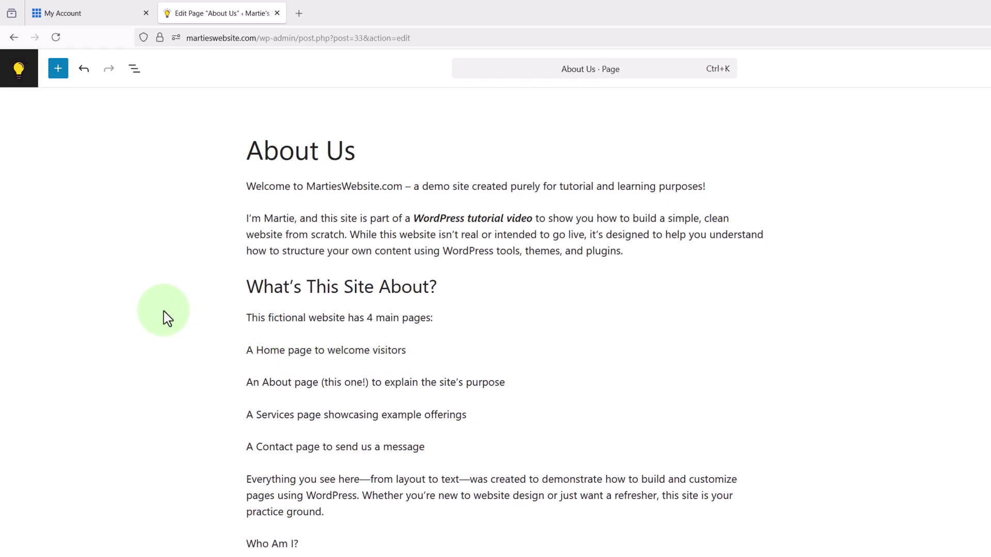
- Convert the four page description lines into a bulleted list
drag(420, 444, 247, 353)
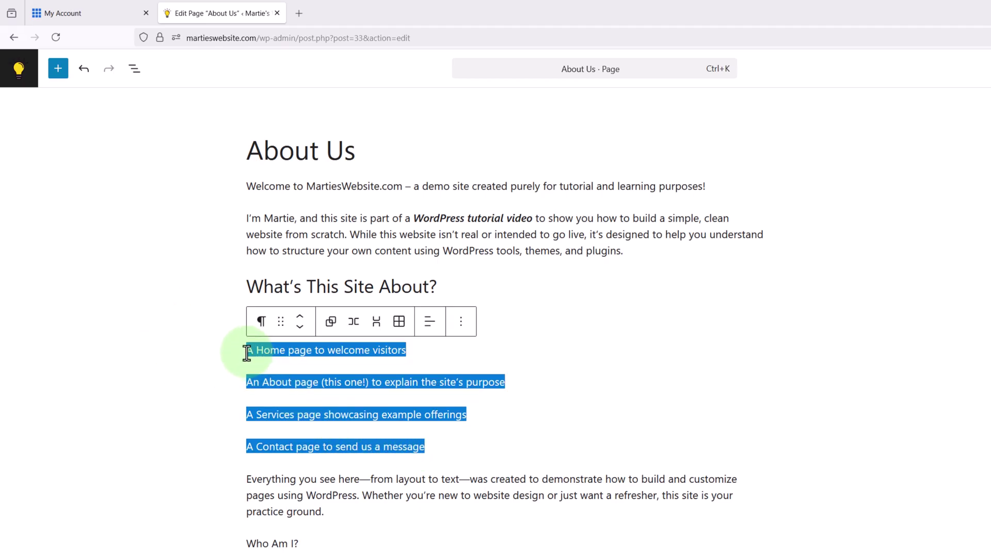
click(261, 321)
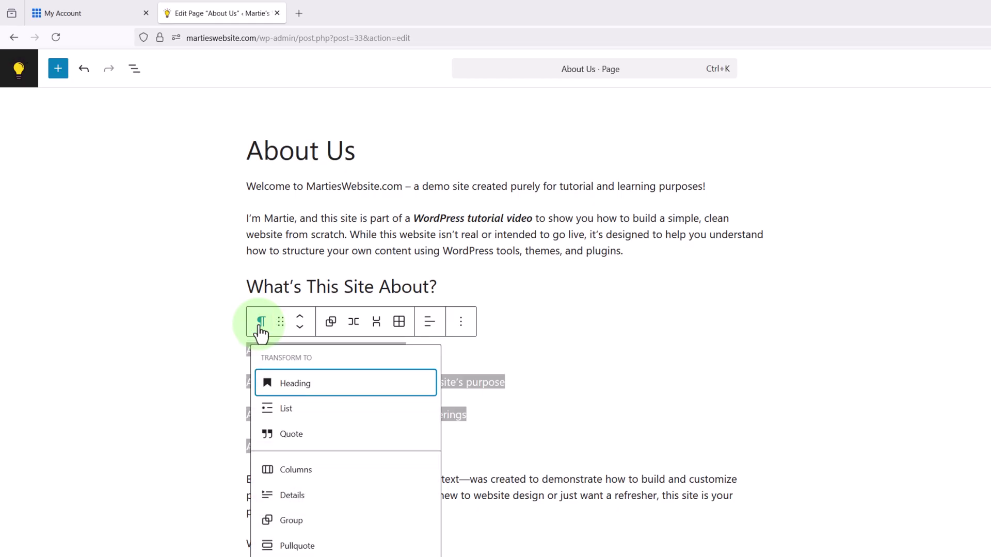
click(287, 412)
click(175, 371)
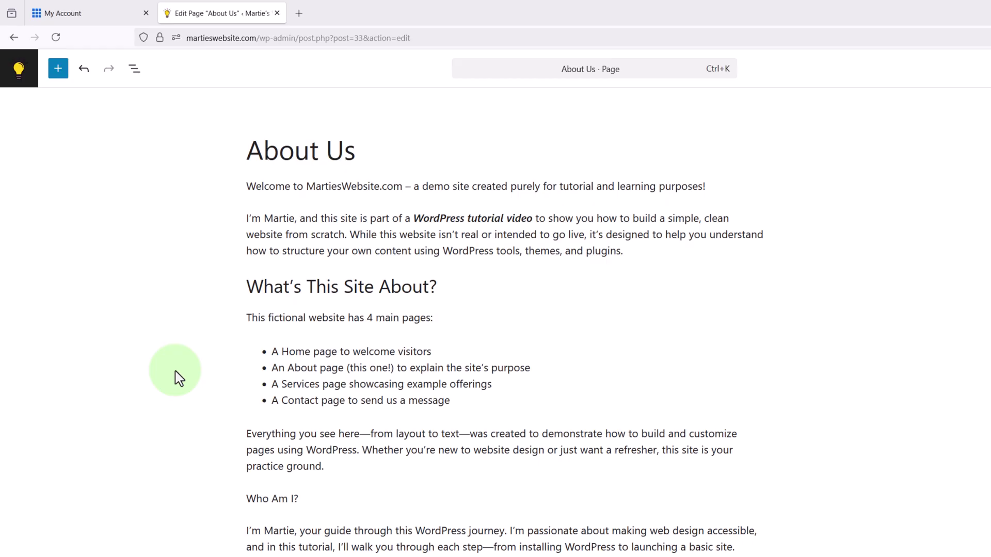
- Transform the 'Who Am I?' paragraph into a heading and set it to H3
click(273, 499)
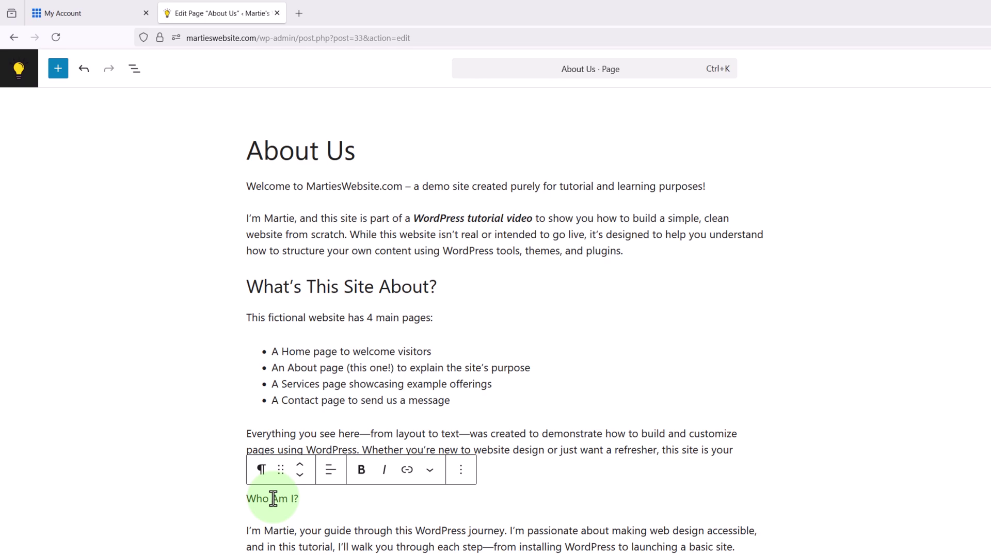
click(261, 470)
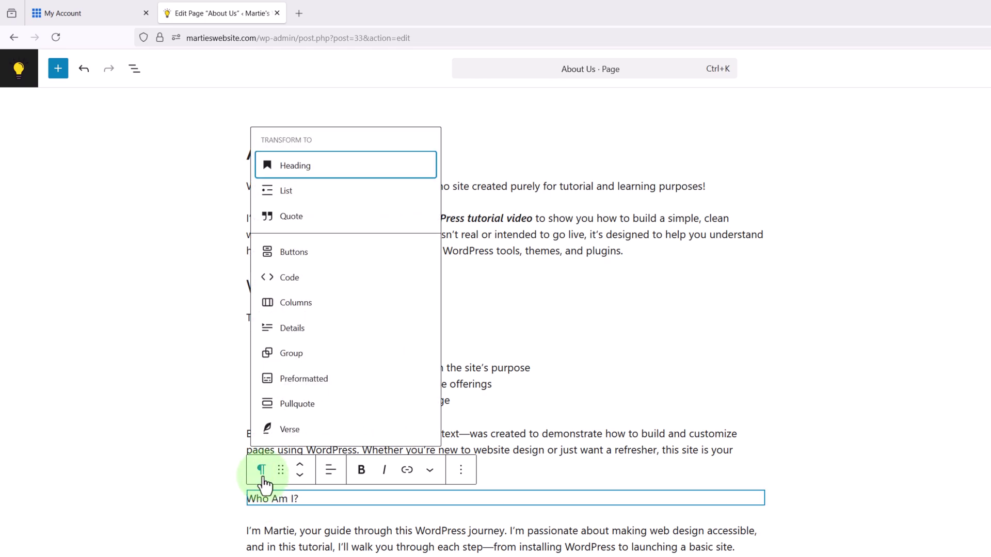
click(295, 174)
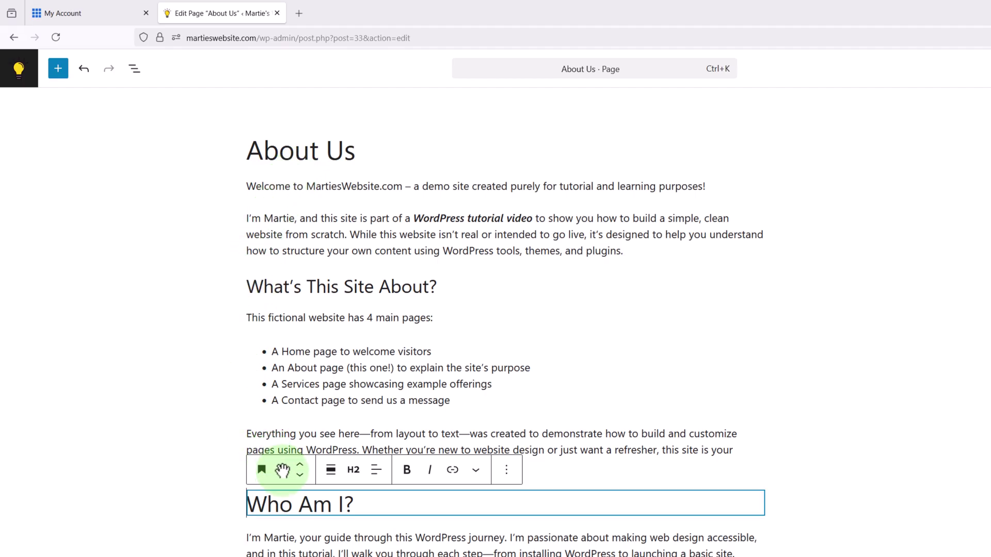
click(355, 472)
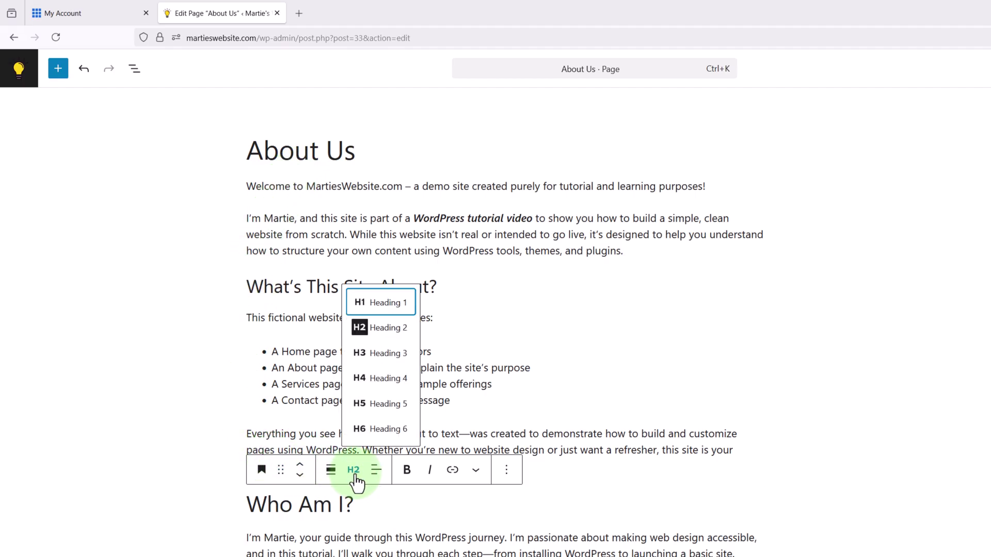
click(367, 356)
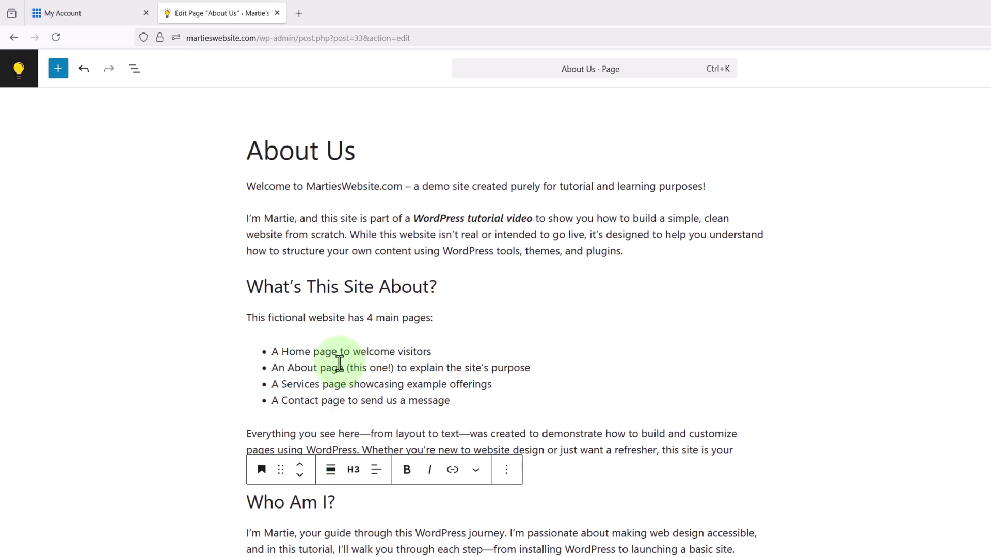
click(206, 452)
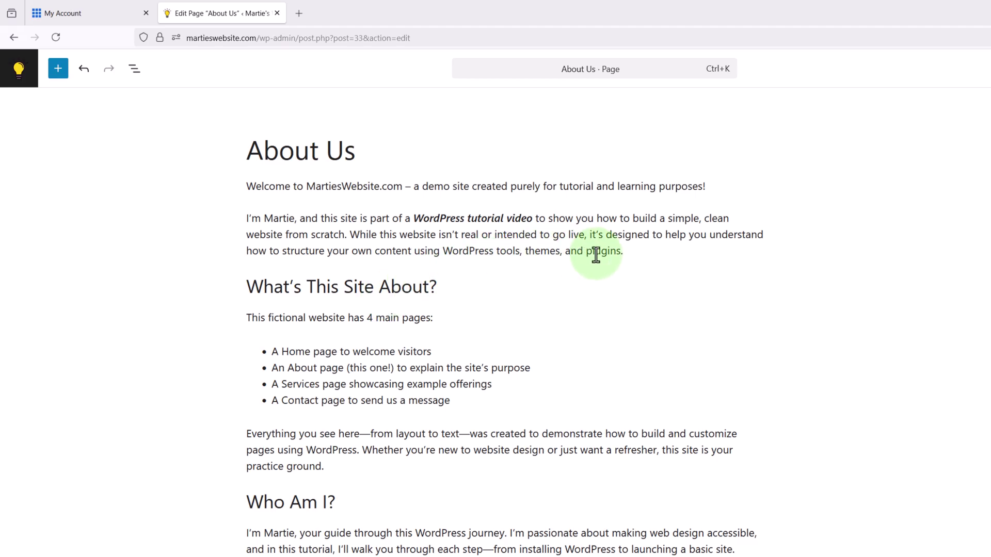
- Add an Image block after the 'plugins.' paragraph and upload Placeholder Image
click(622, 253)
key(Return)
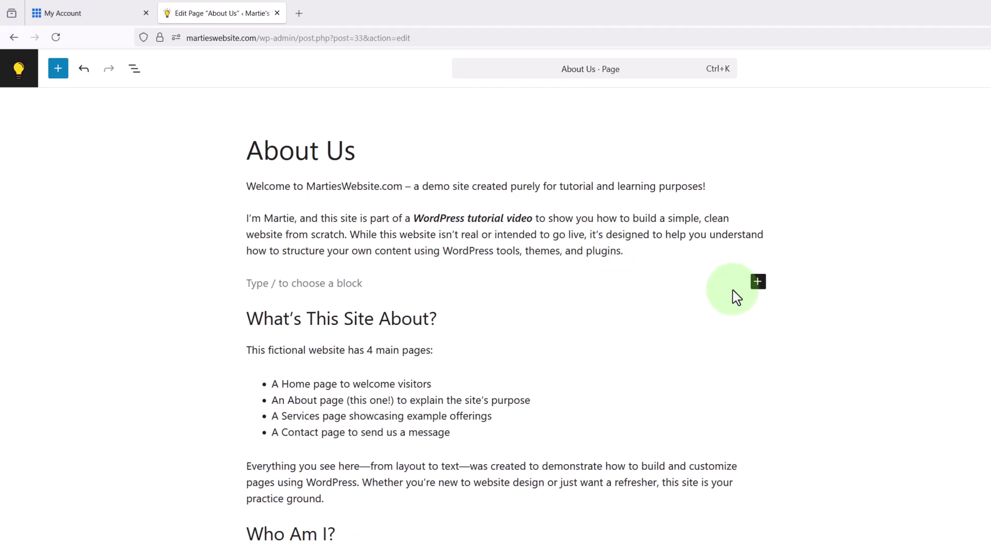
click(758, 282)
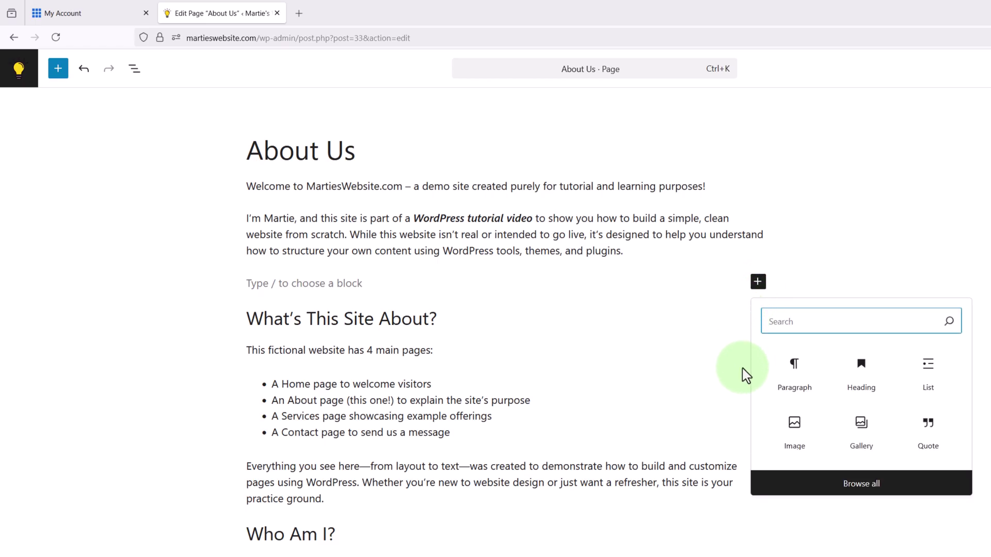
click(793, 439)
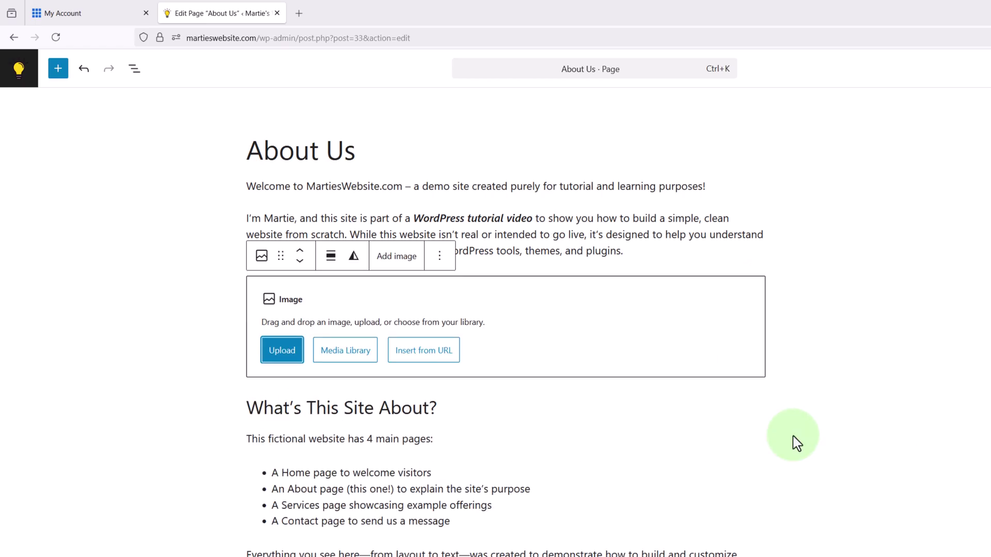
click(288, 352)
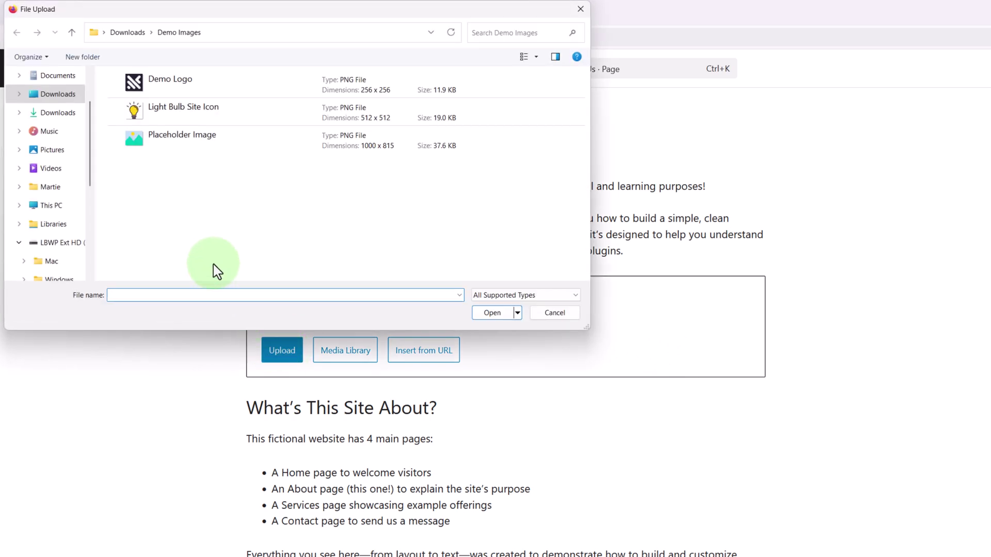
click(212, 140)
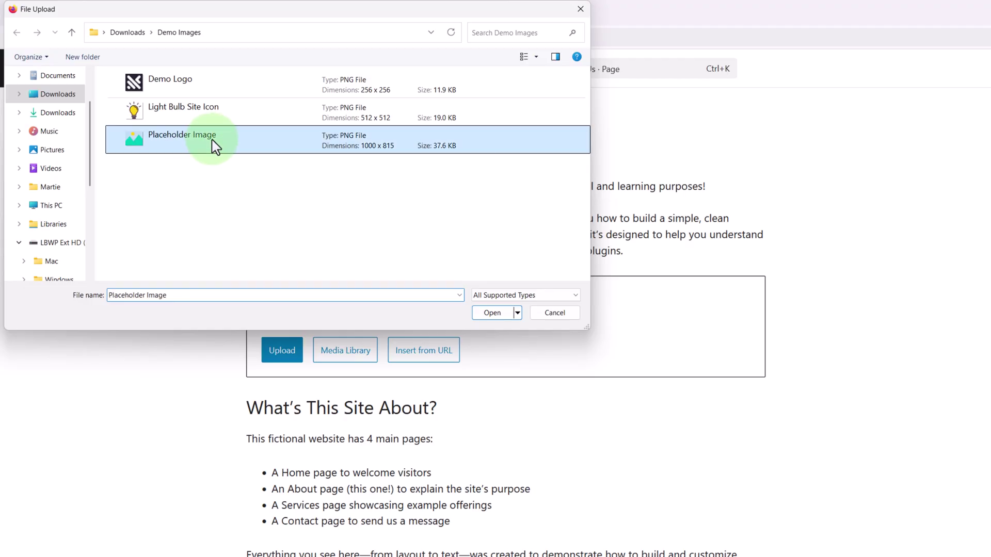
click(491, 315)
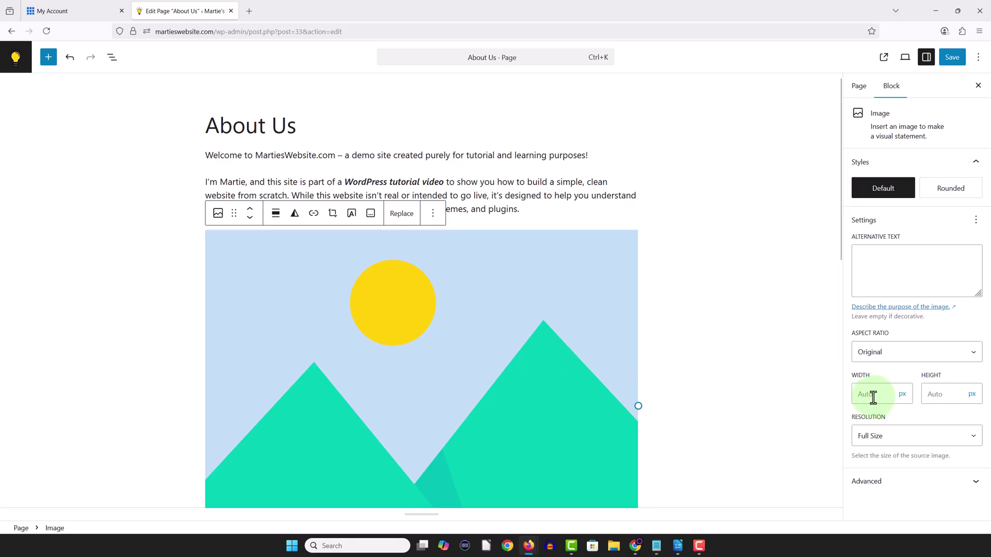
- Resize the placeholder image to about half the text width, 416 px
drag(639, 406, 423, 323)
click(155, 287)
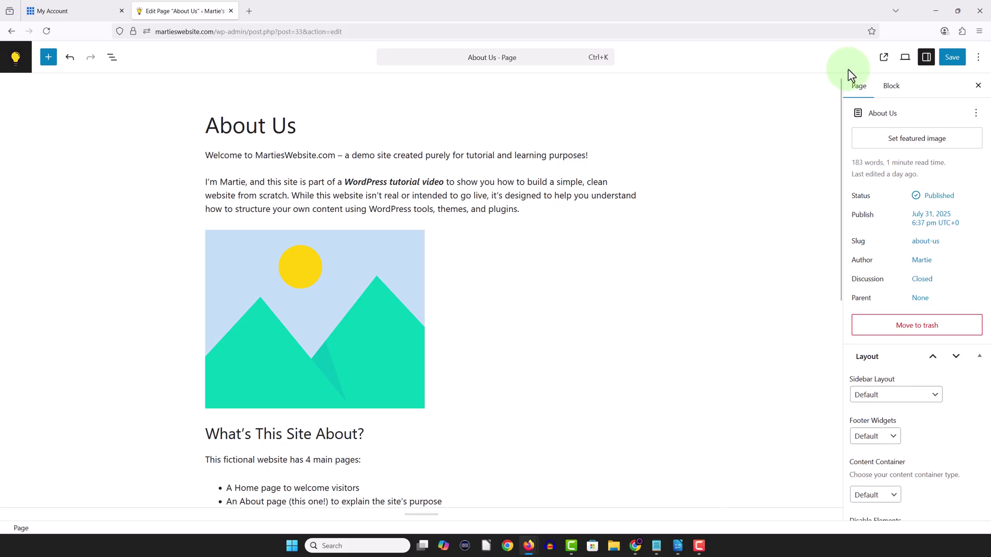
- Preview the About Us page in a new tab and scroll through it
click(904, 58)
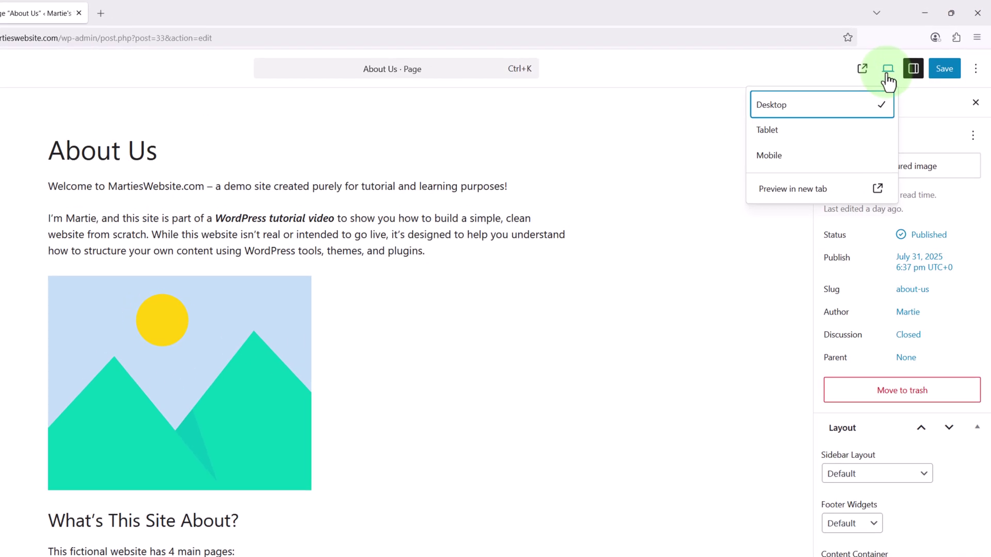
click(787, 189)
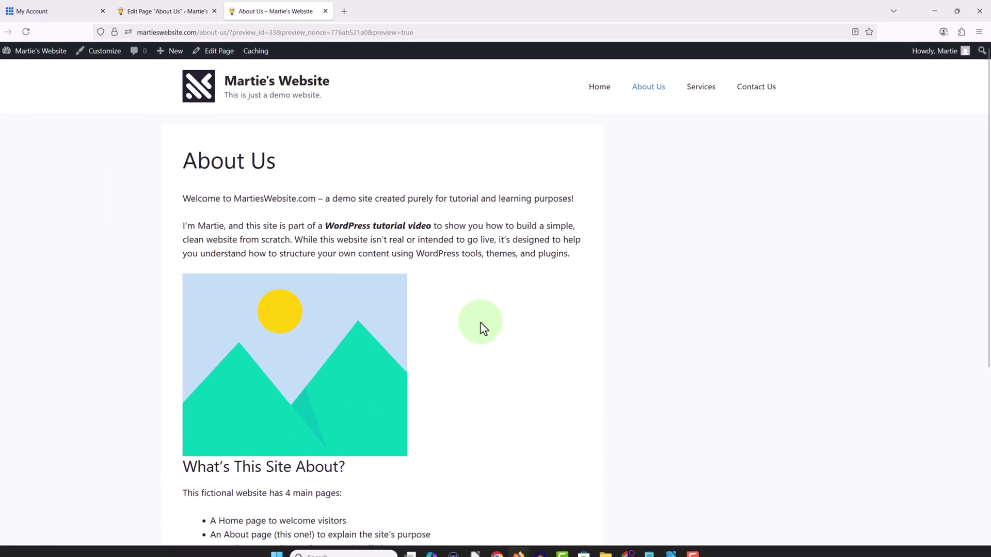
scroll(490, 321, down, 1)
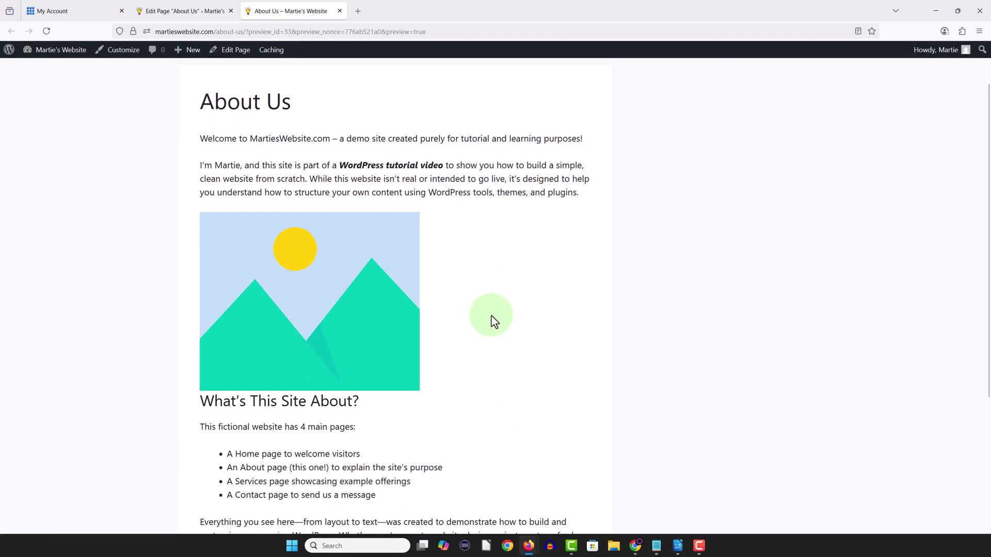
scroll(352, 311, down, 3)
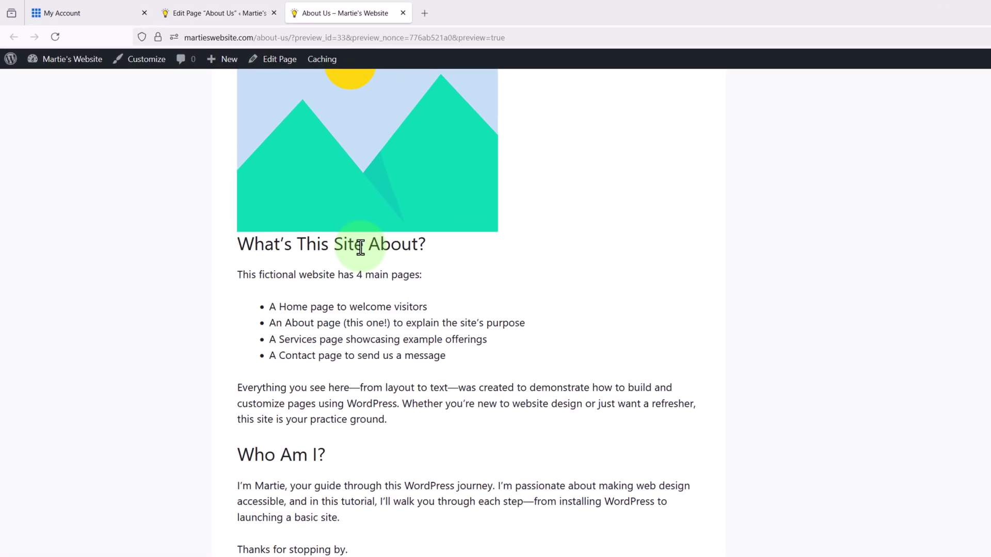
- Insert a Spacer block below the mountain image and set its height to 20 px
click(407, 13)
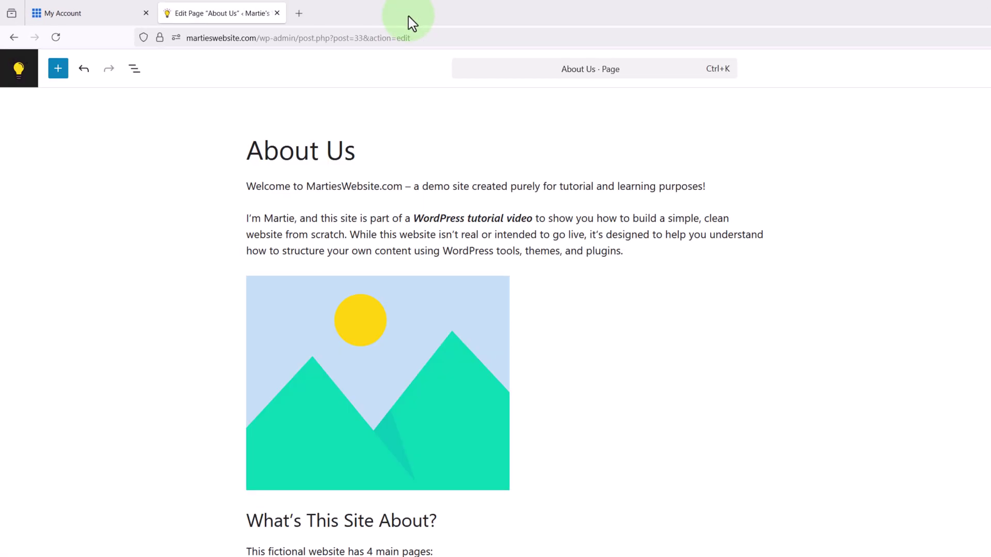
click(359, 358)
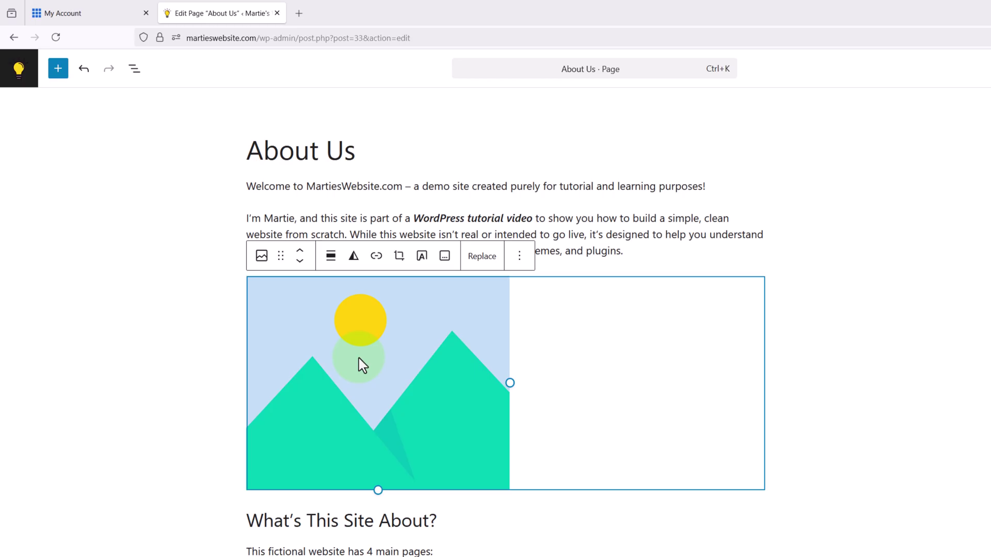
key(Return)
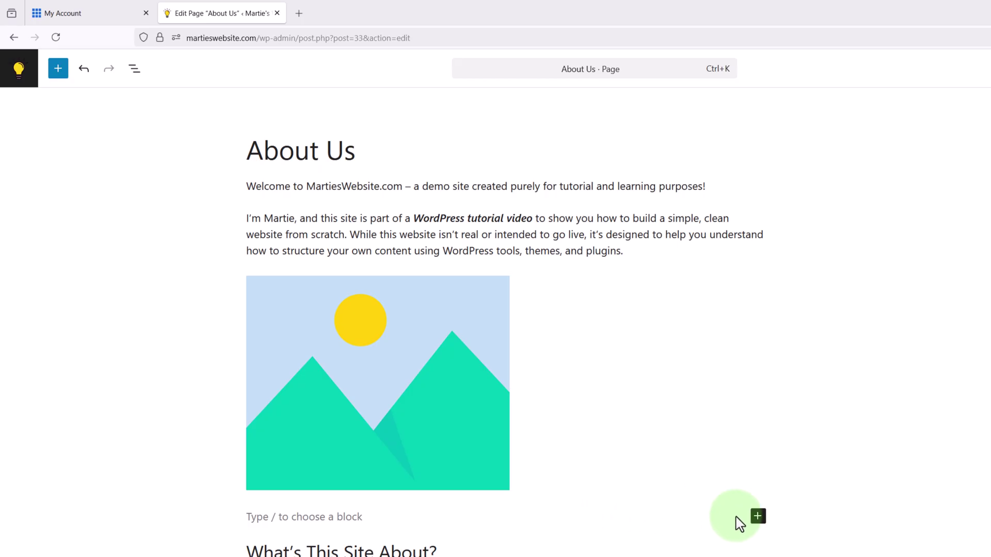
click(756, 517)
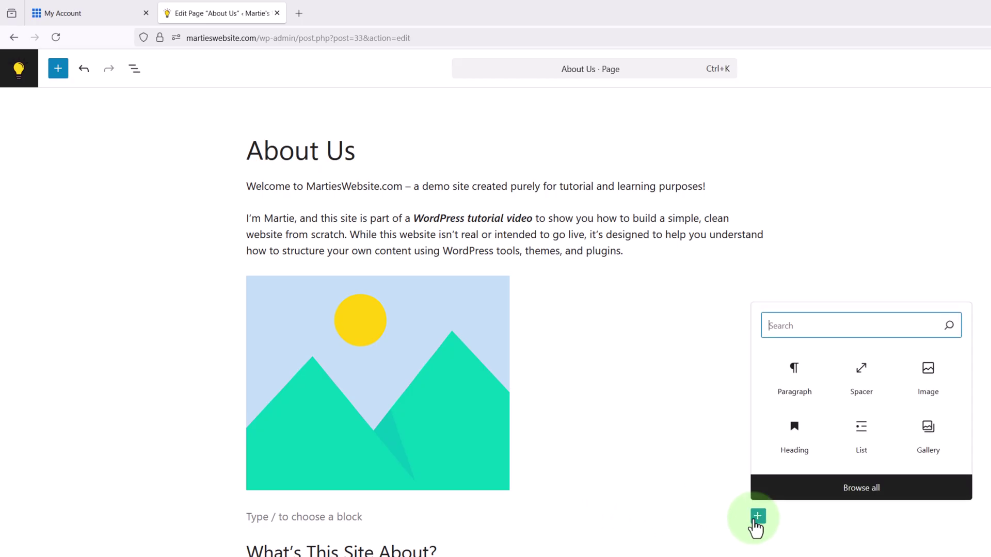
text(spacer)
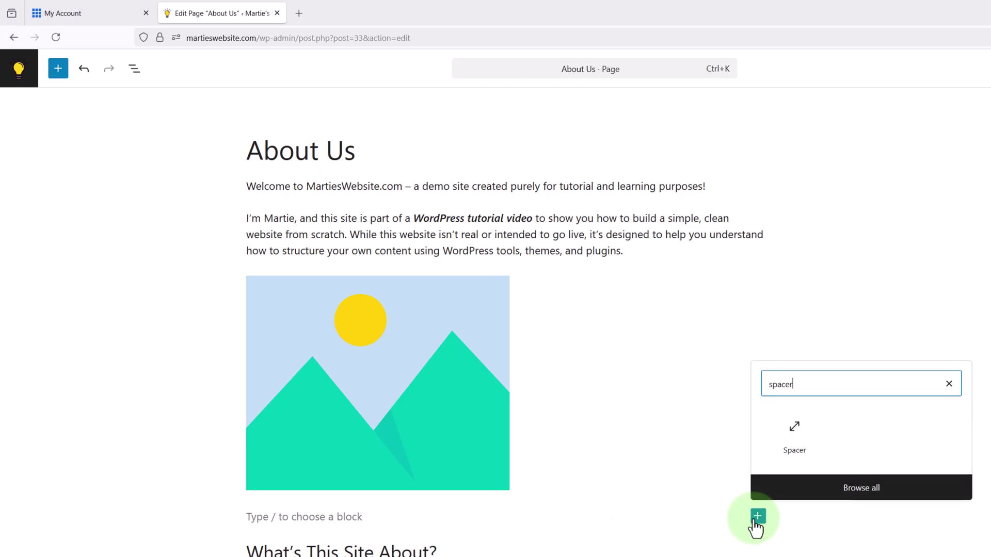
click(786, 459)
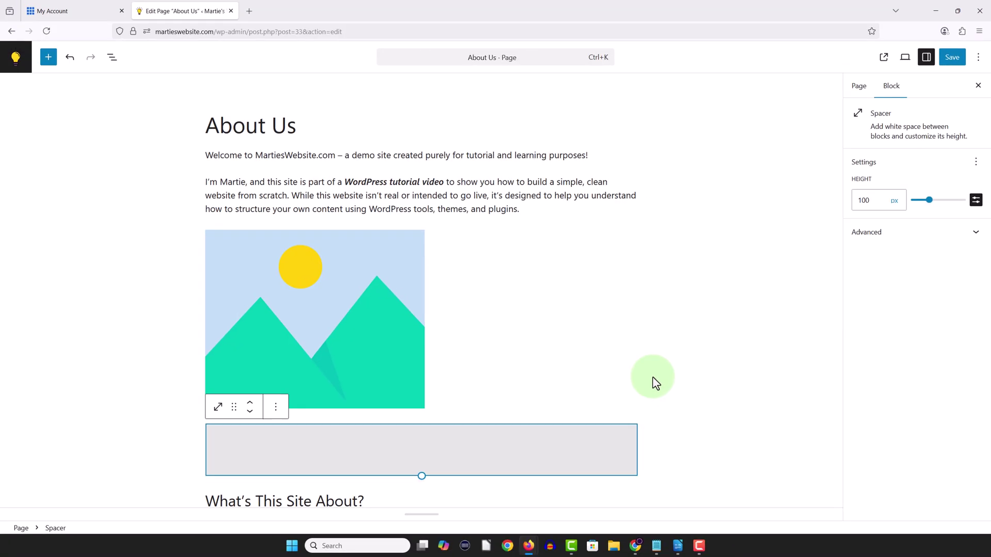
double_click(860, 202)
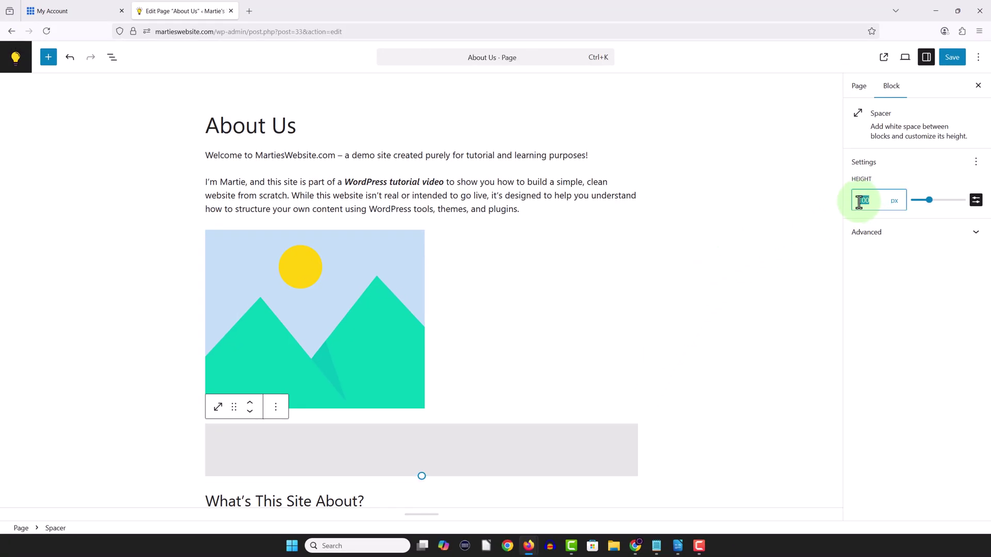
text(20)
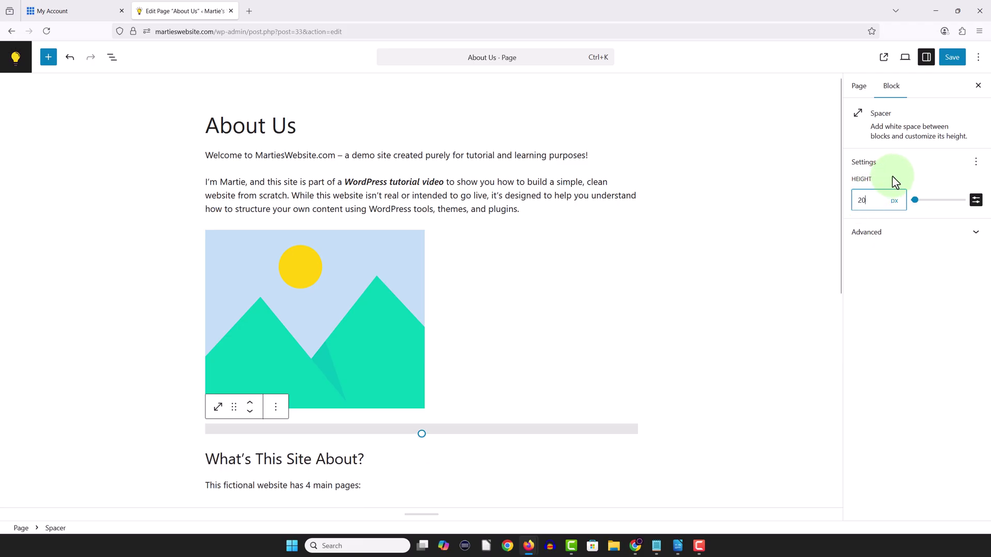
click(892, 177)
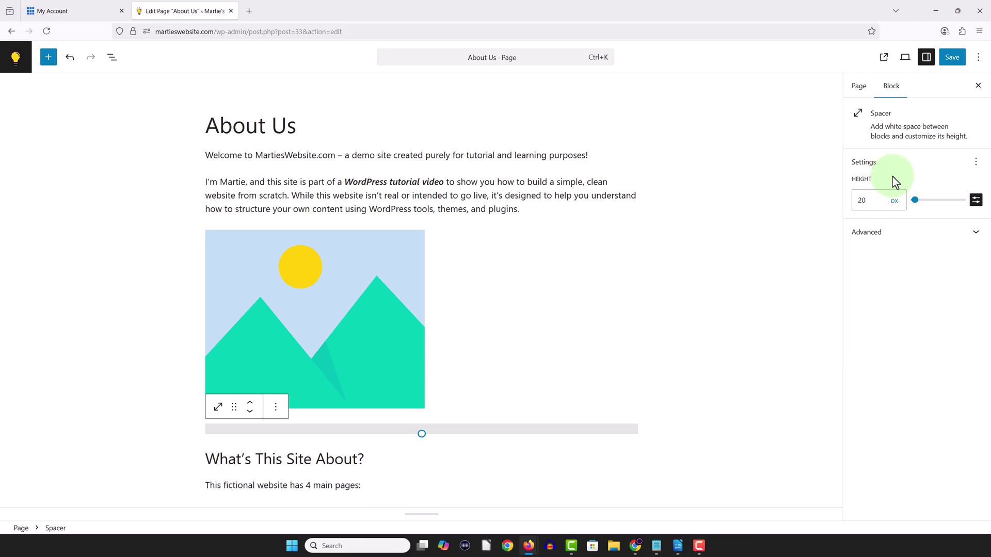
- Preview the About Us page with its new spacer, then save the page
click(904, 58)
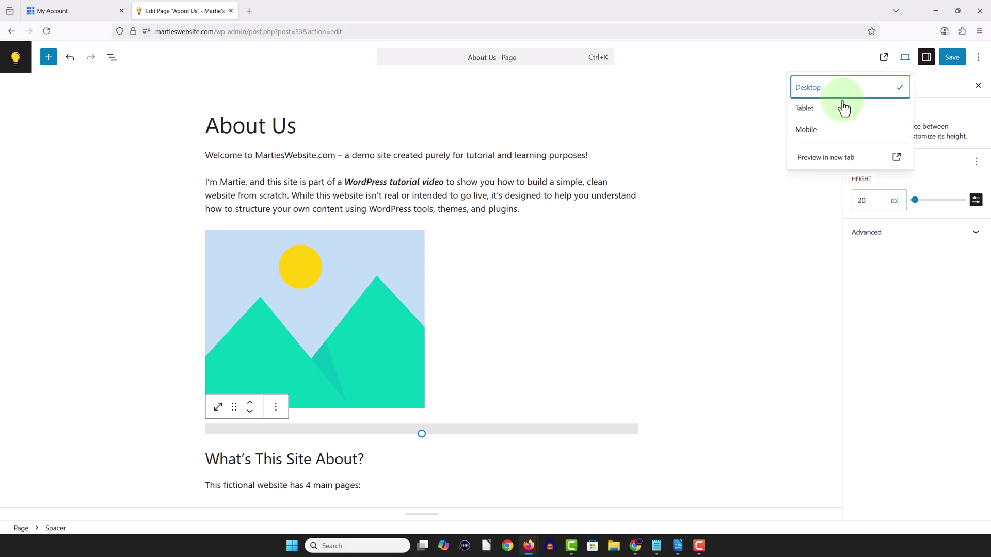
click(819, 163)
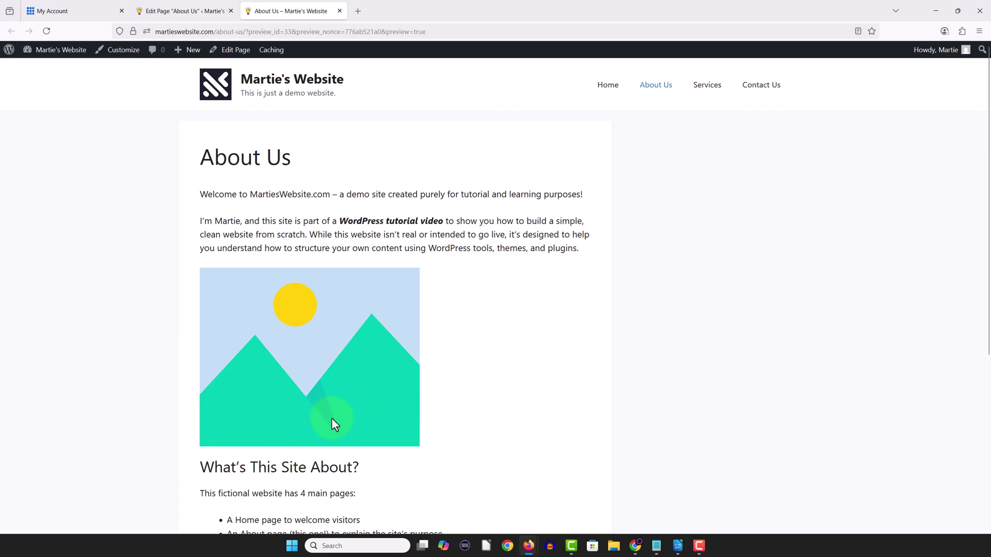
scroll(514, 316, down, 3)
scroll(516, 317, down, 3)
scroll(515, 316, up, 6)
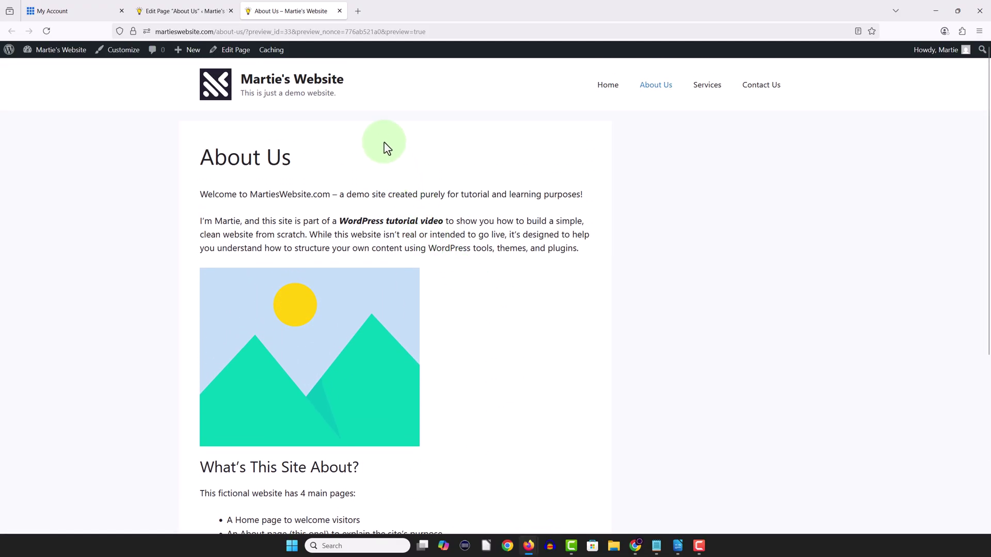
click(340, 11)
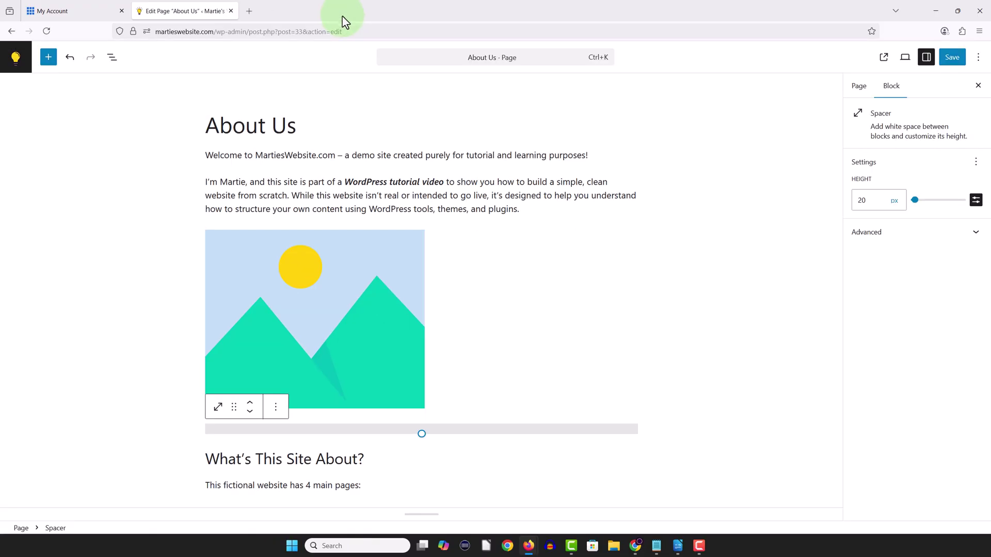
click(170, 163)
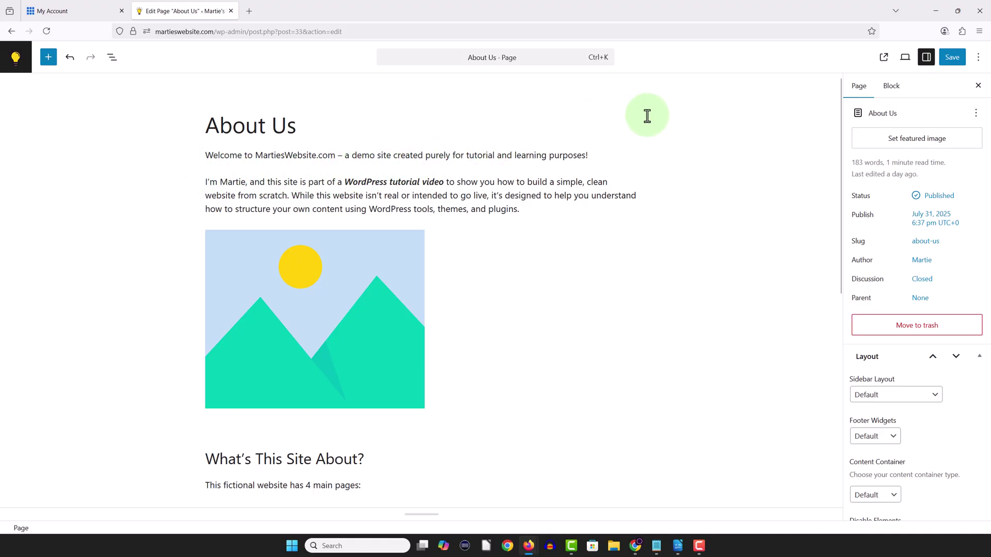
click(950, 61)
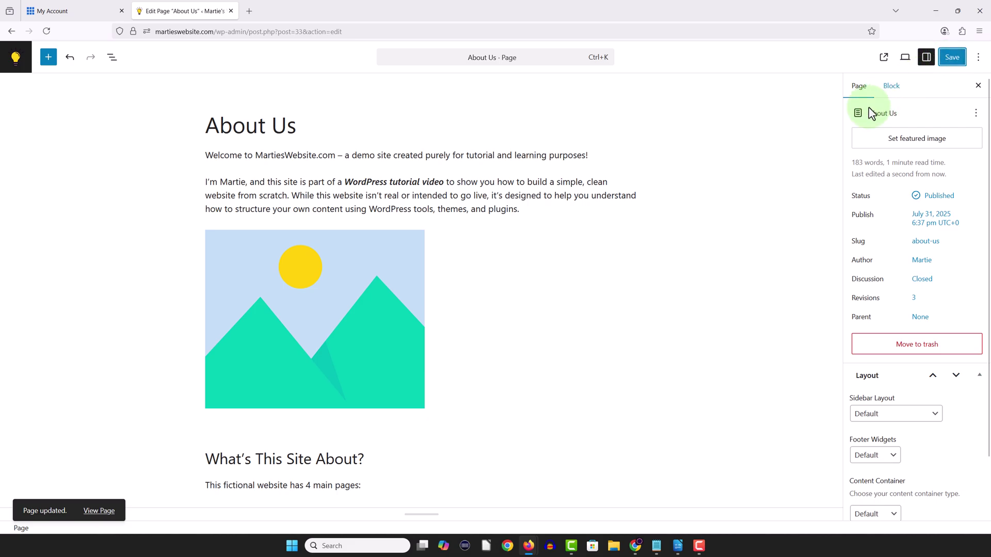
- View the live About Us page, then visit Services and Home from the menu
click(105, 511)
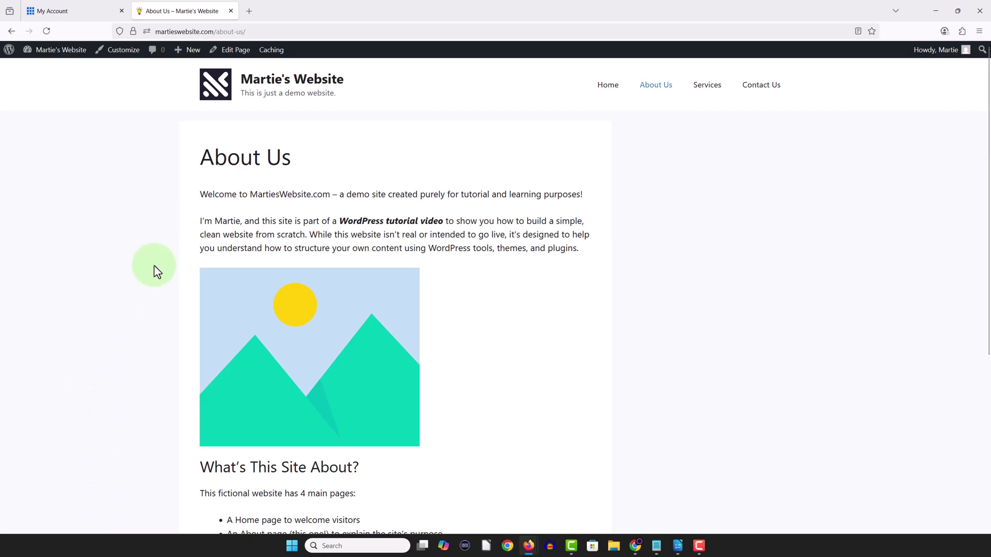
scroll(153, 265, down, 5)
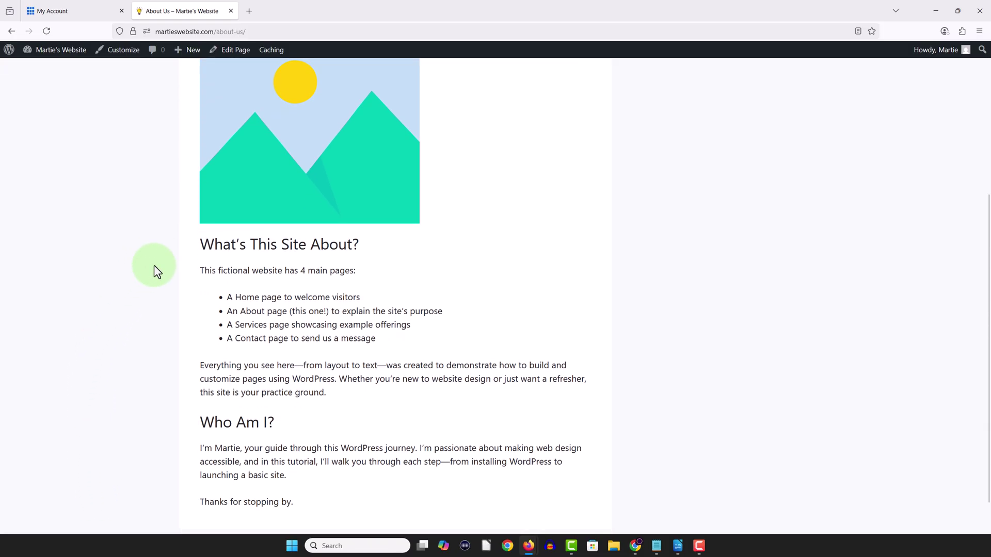
scroll(153, 266, up, 5)
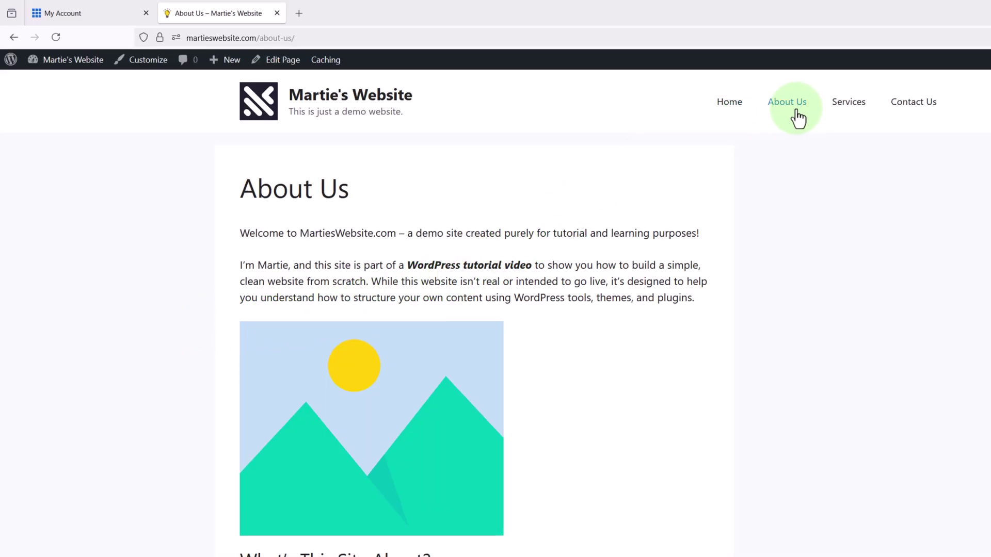
click(846, 103)
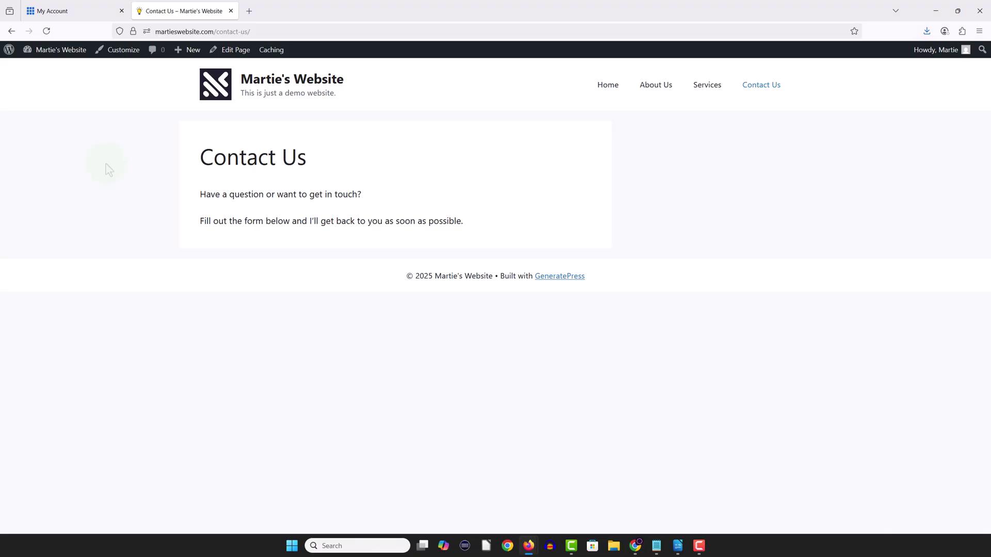
click(602, 92)
scroll(557, 139, down, 3)
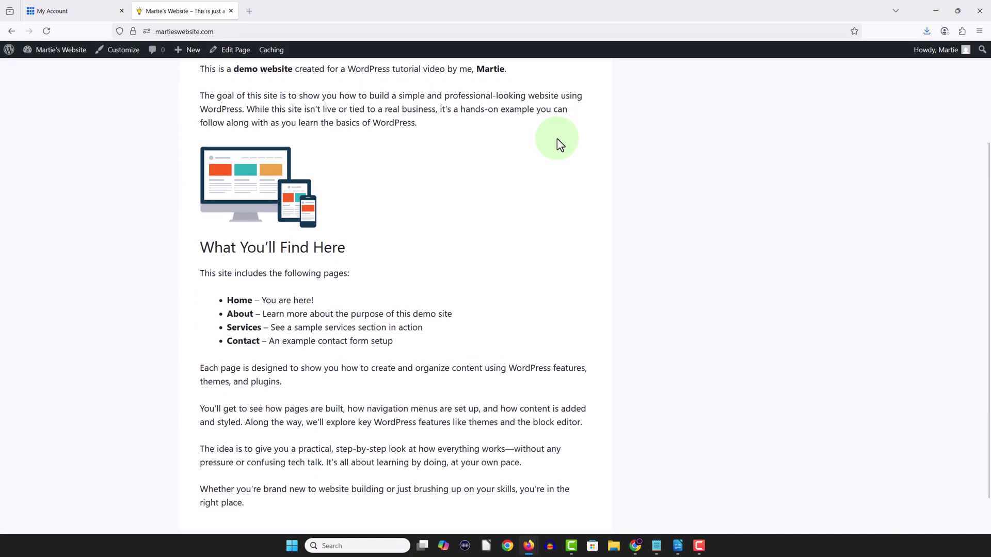
scroll(556, 138, up, 3)
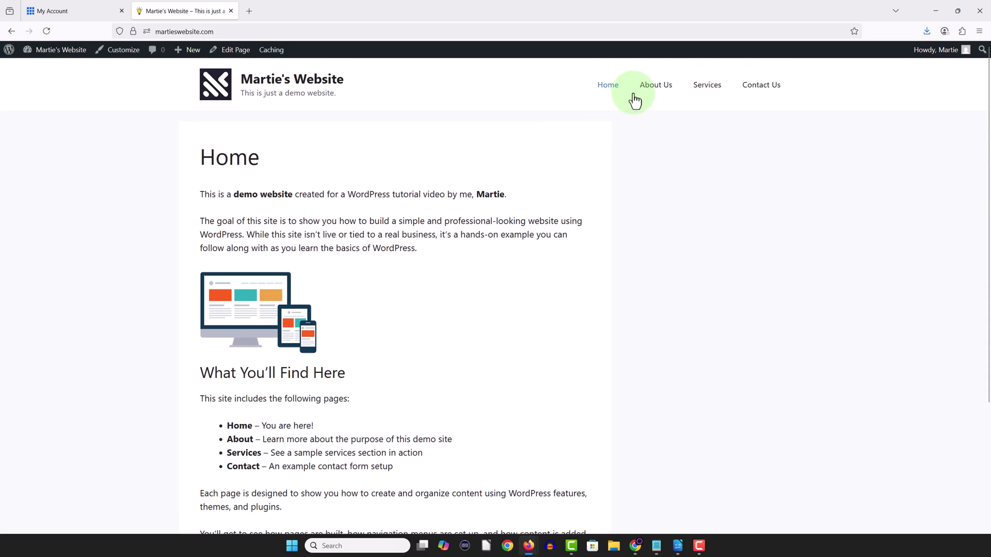
- Check About Us and Services again via the menu, ending on Contact Us
click(651, 92)
scroll(593, 147, down, 3)
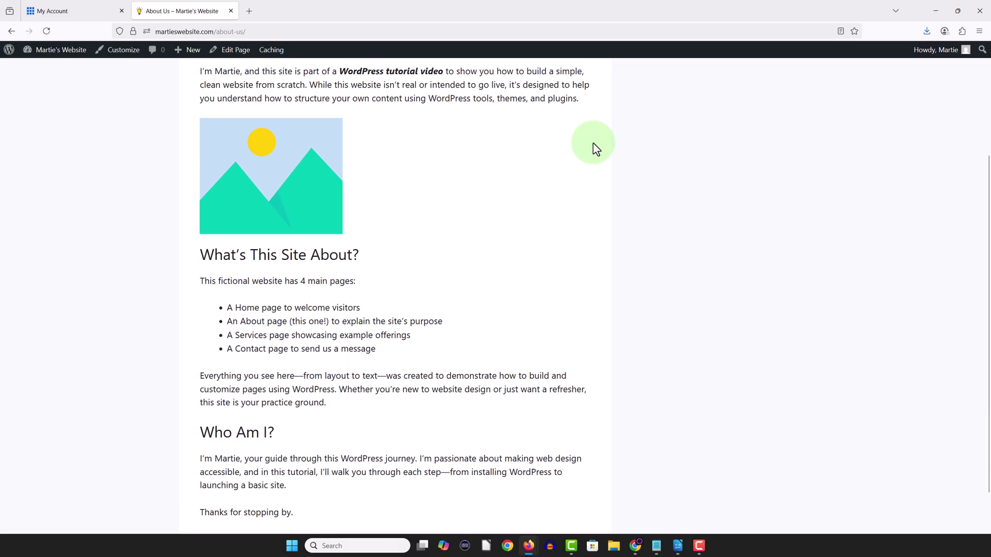
scroll(593, 147, down, 1)
scroll(593, 148, up, 4)
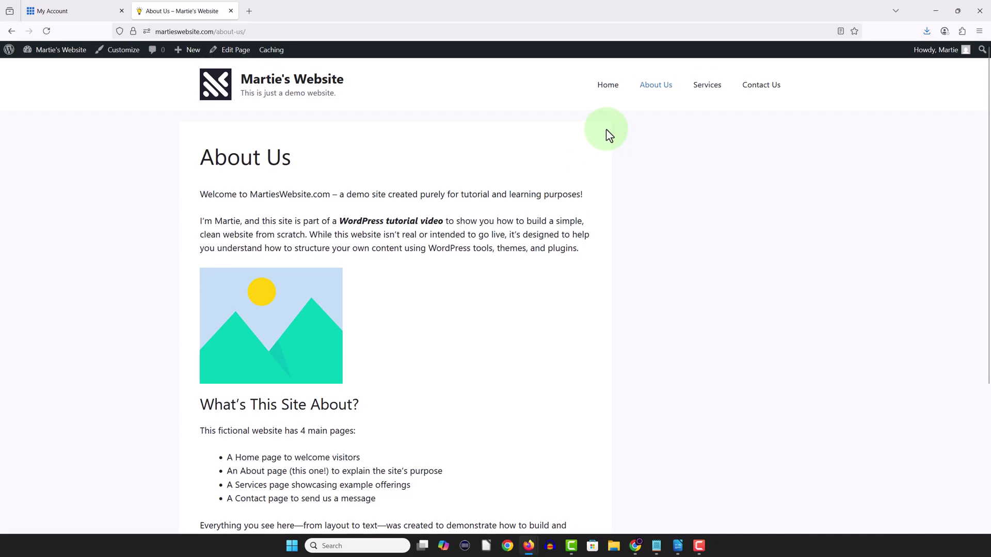
click(705, 92)
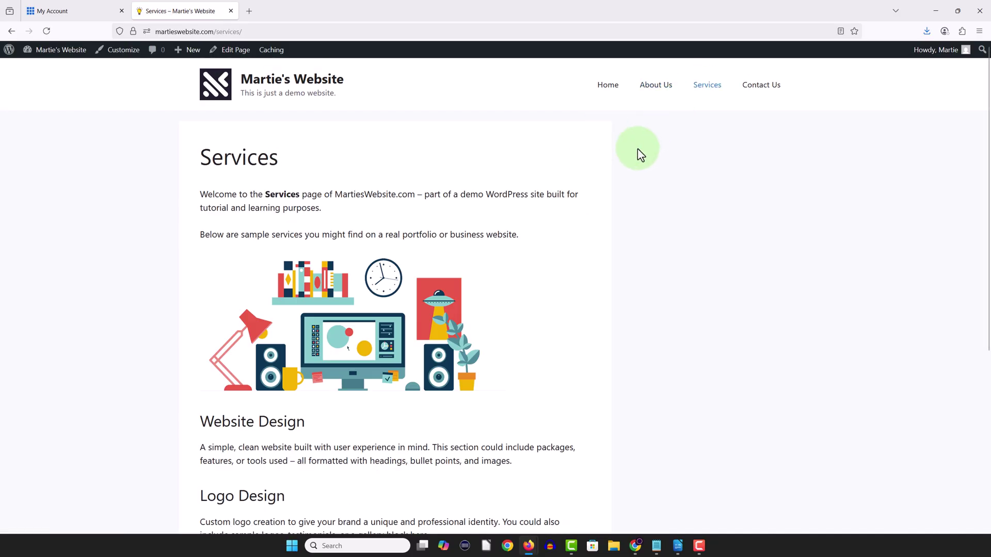
scroll(638, 150, down, 3)
scroll(638, 149, down, 2)
scroll(638, 150, up, 5)
click(744, 94)
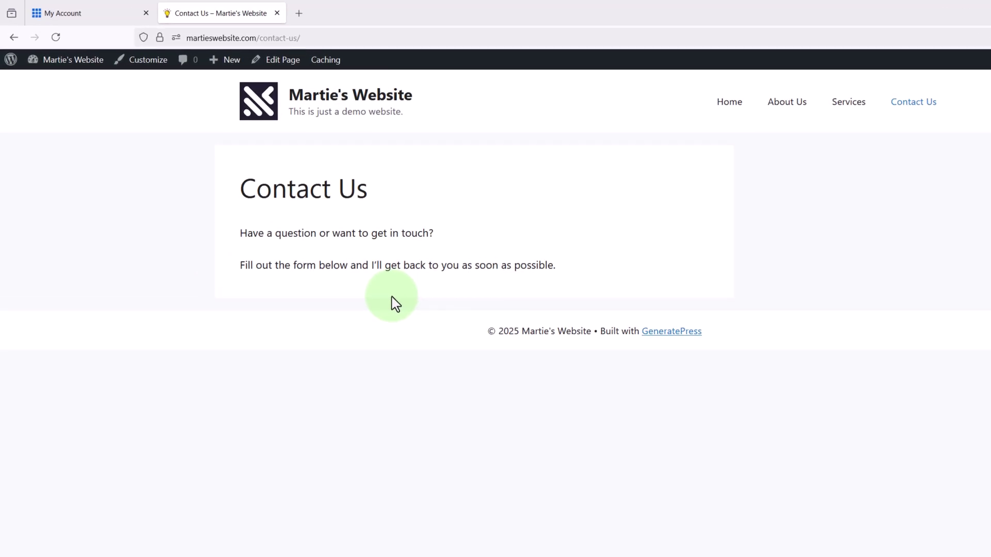
- Search Add Plugin for 'wp forms', then install and activate WPForms
click(86, 63)
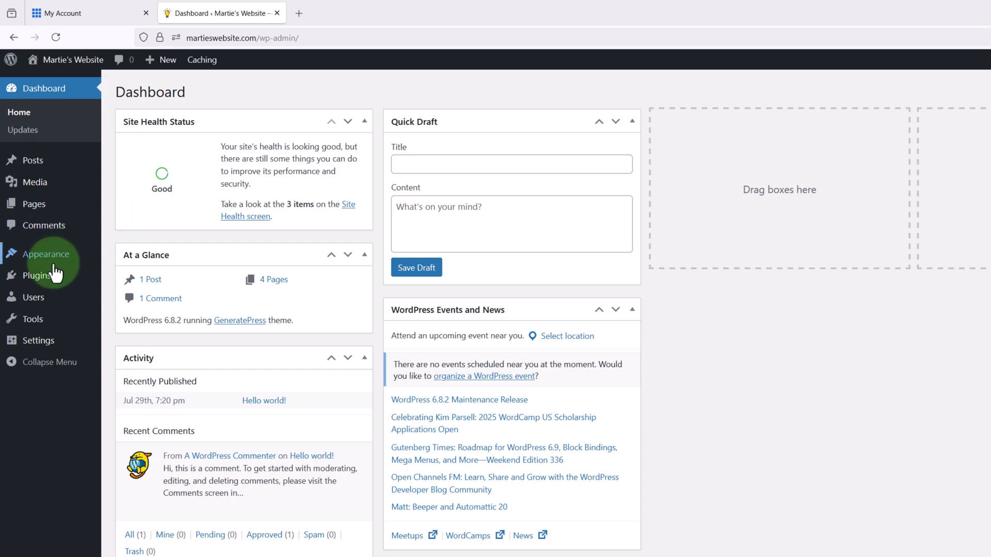
click(48, 285)
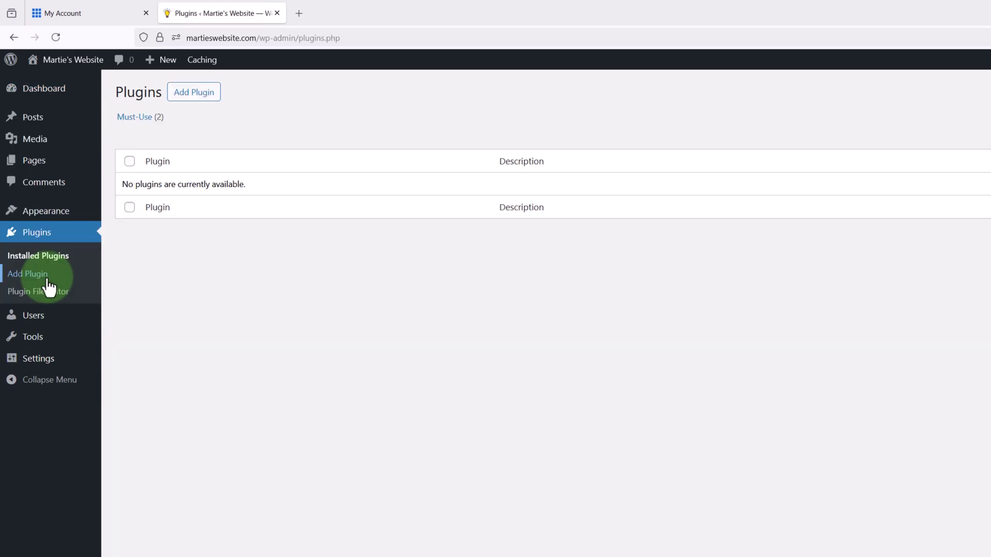
click(194, 103)
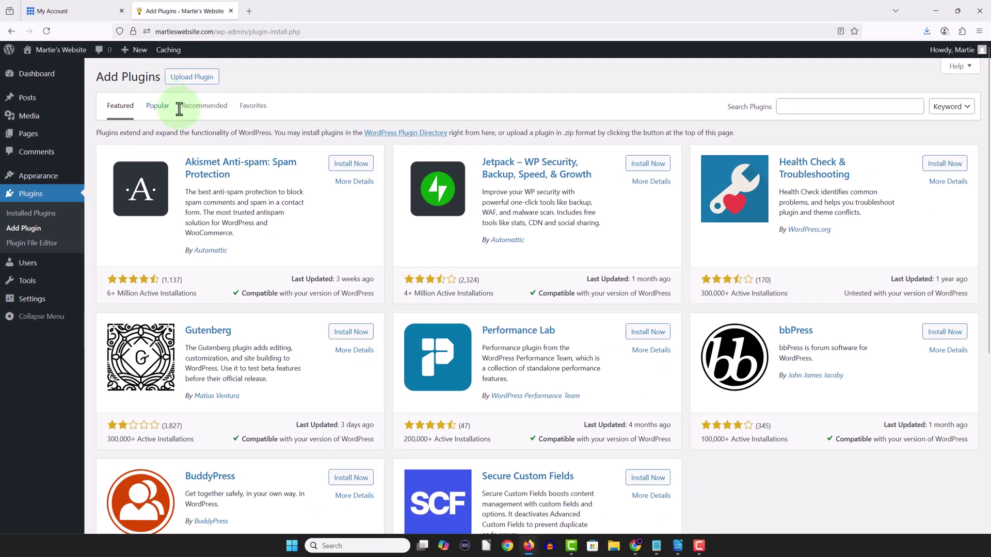
click(781, 105)
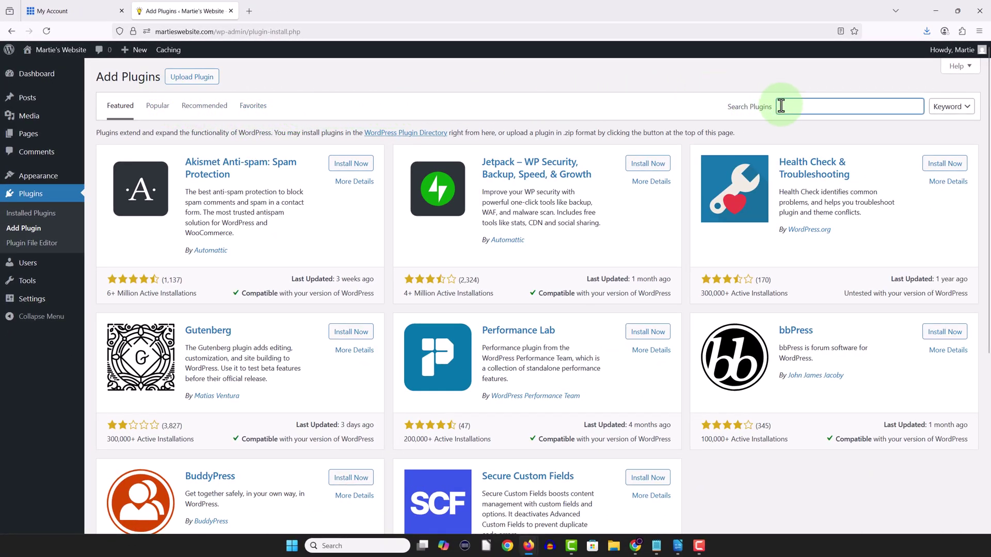
text(wp forms)
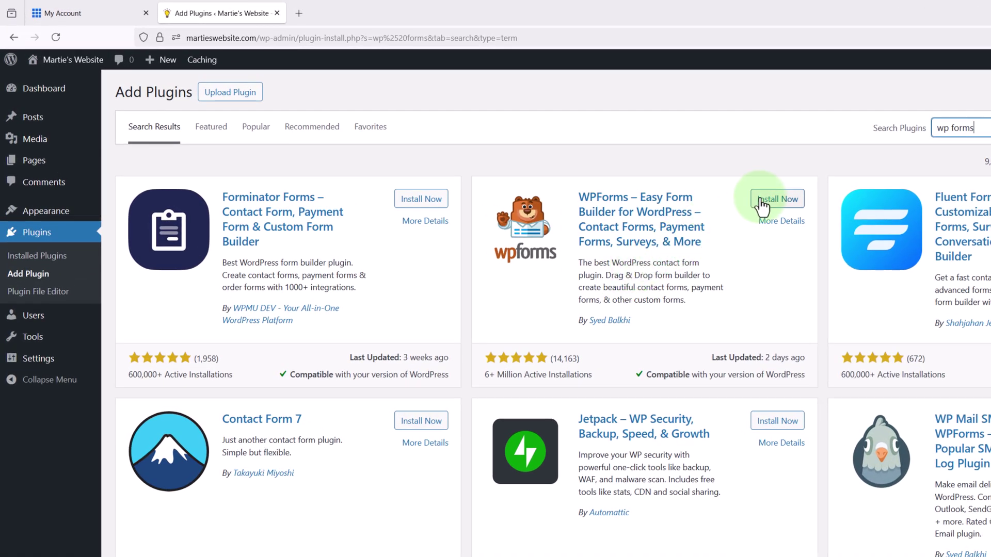
click(761, 205)
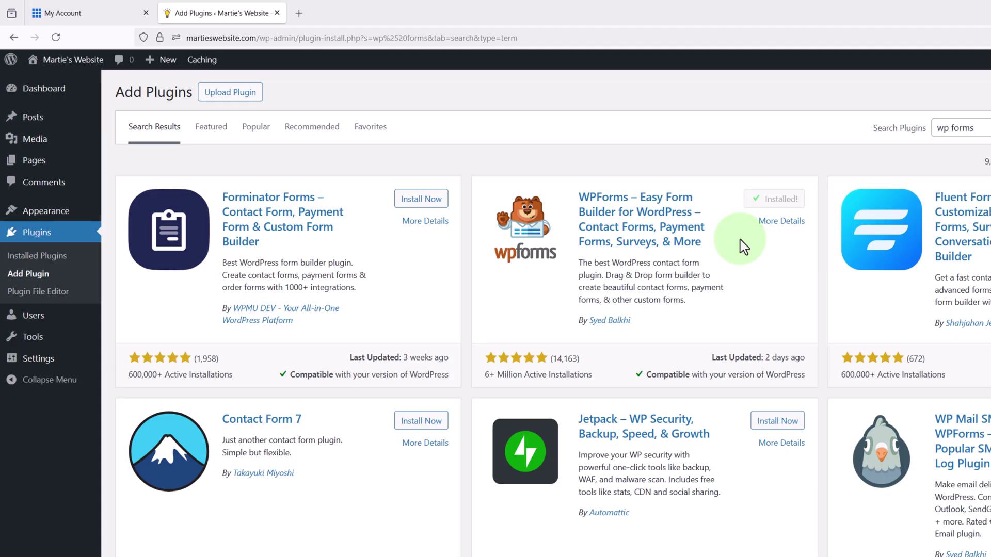
click(780, 207)
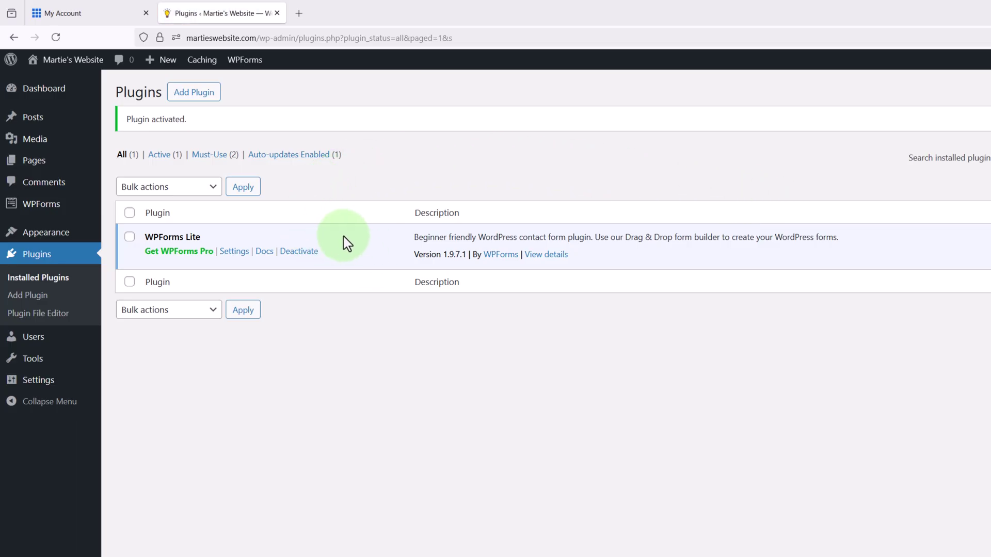
- Start a new WPForms form named 'Contact Form' and look at the Simple Contact Form template
mouse_move(49, 211)
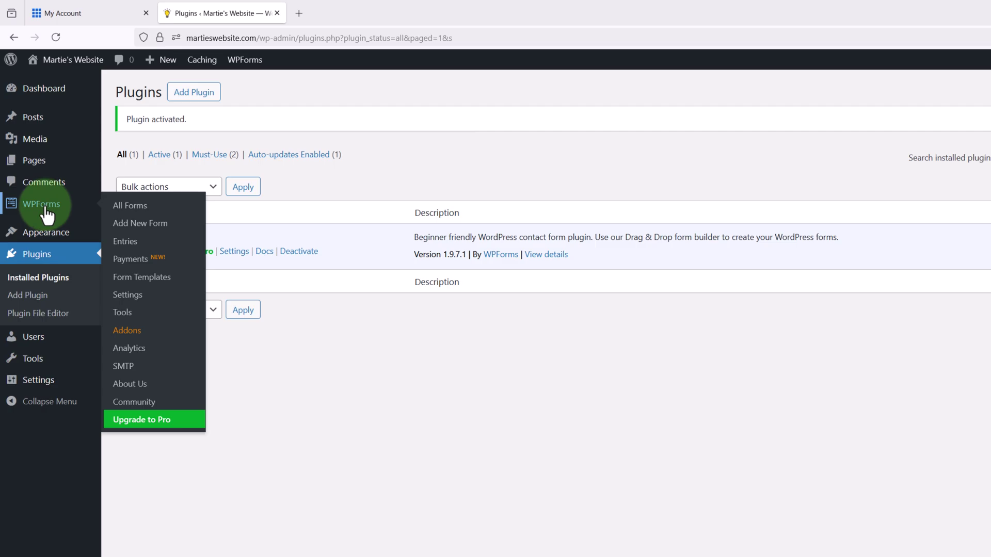
click(47, 214)
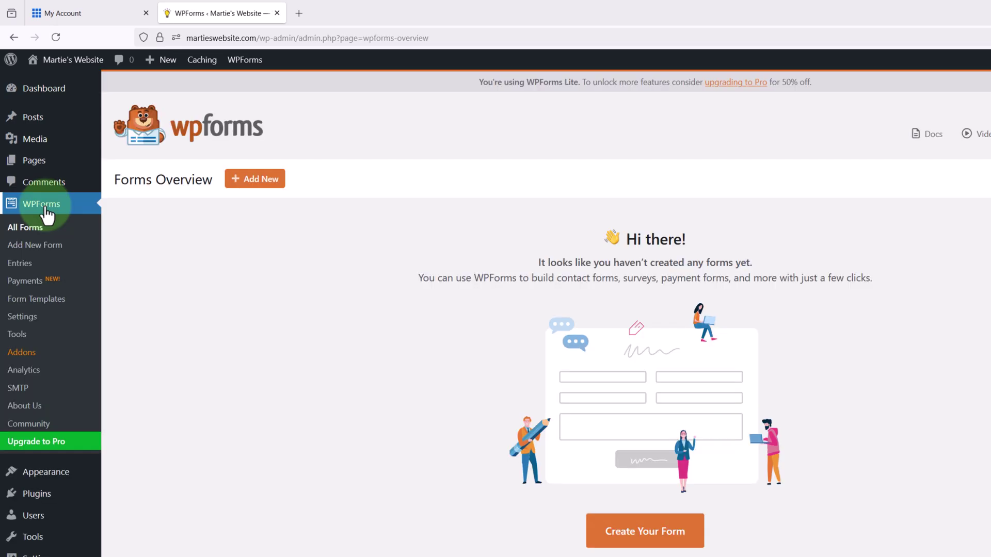
click(266, 187)
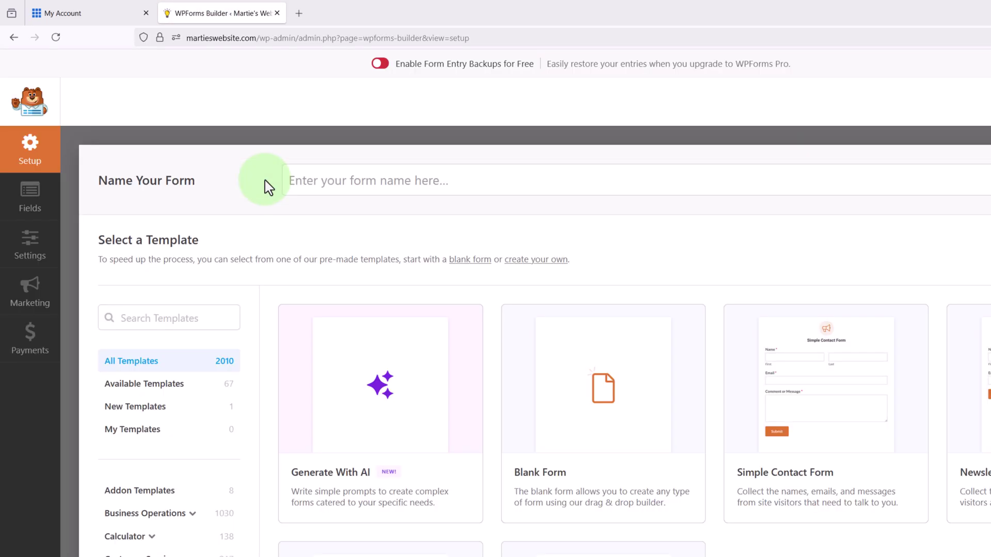
click(343, 181)
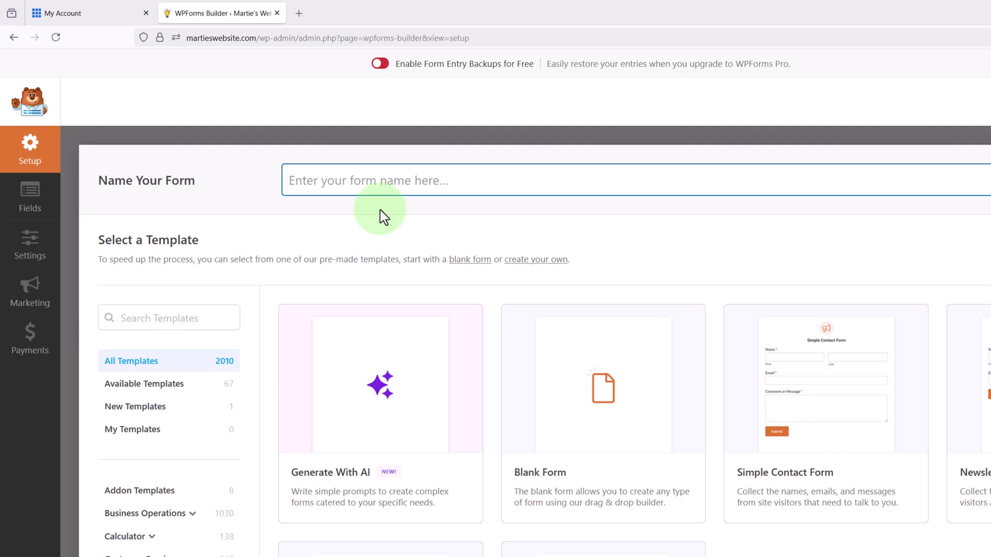
text(Contact Form)
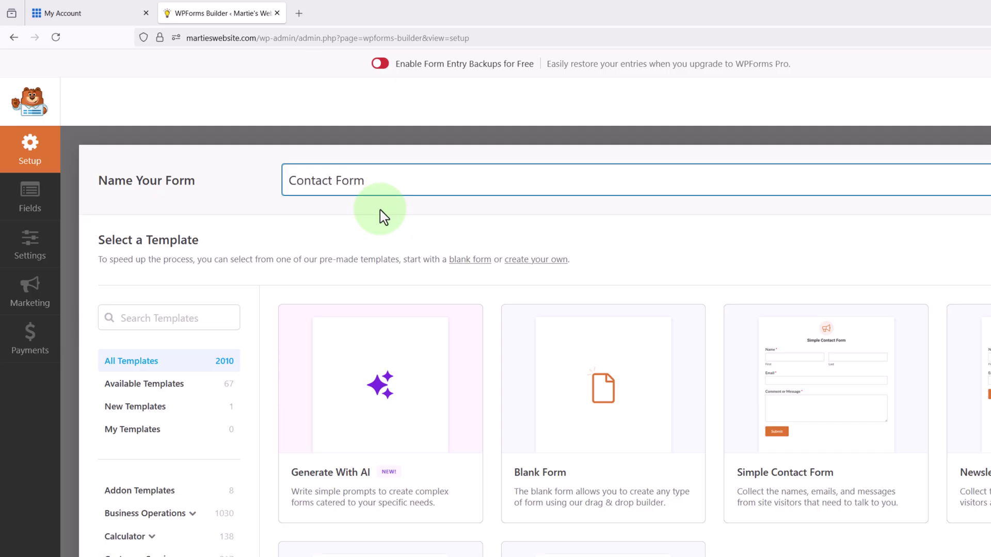
click(383, 218)
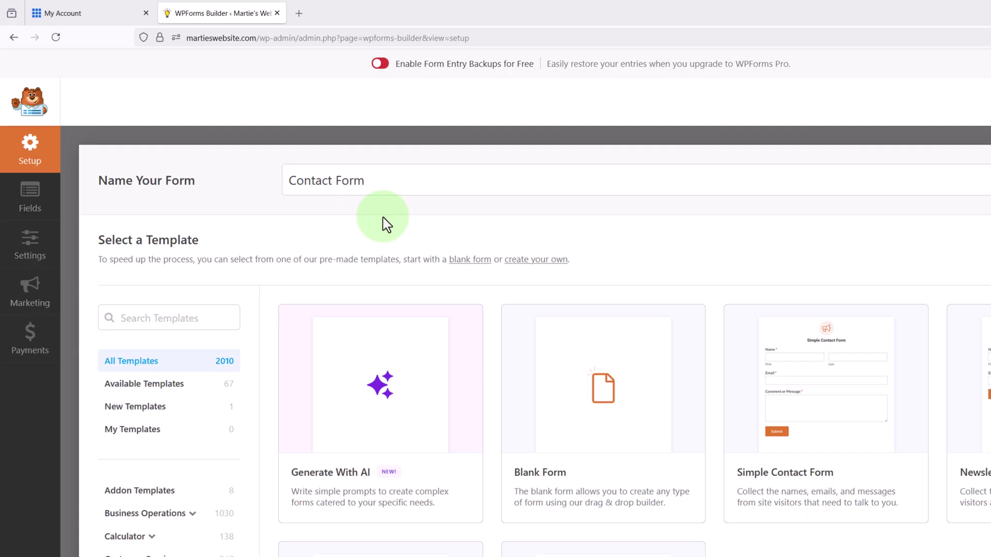
mouse_move(800, 380)
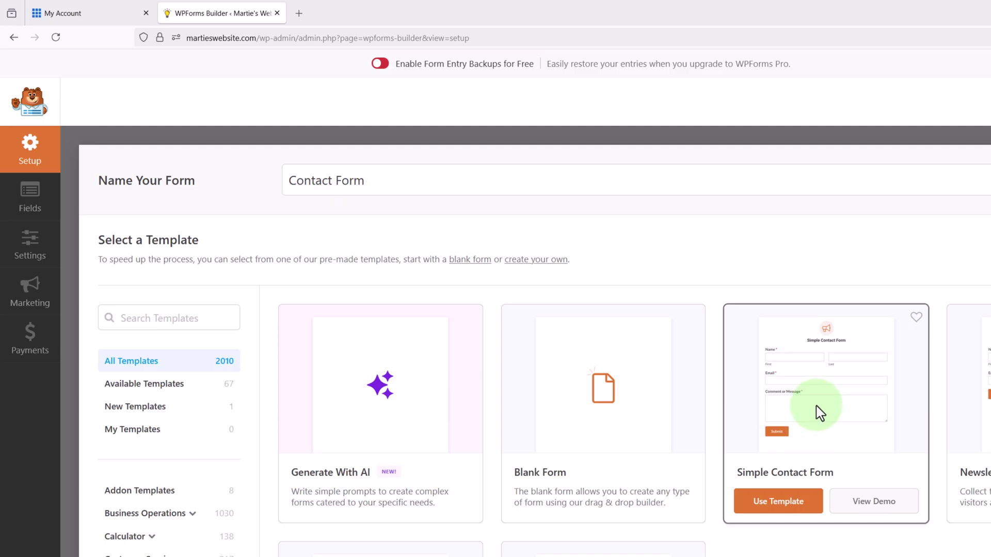
- Build the form from the Simple Contact Form template and set the Name field format to Simple
click(790, 511)
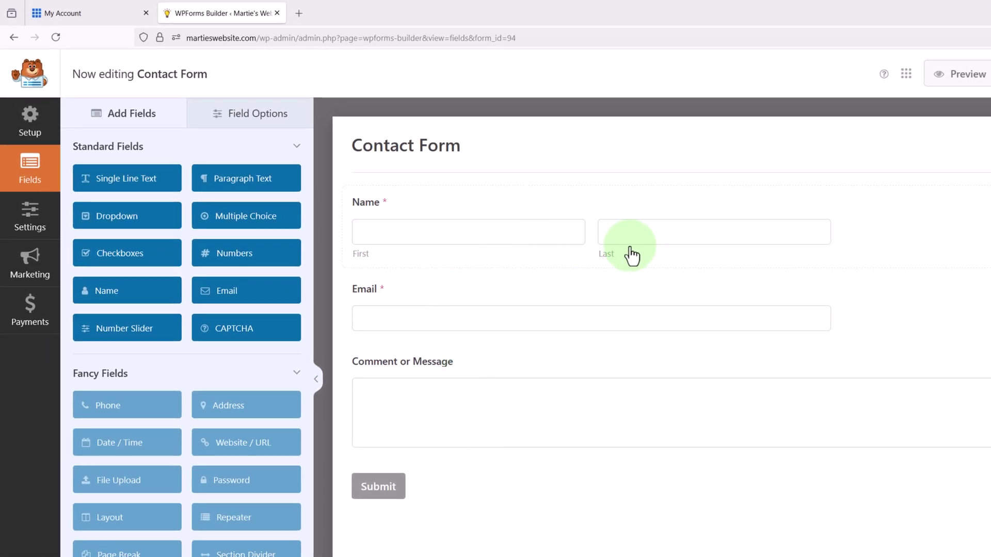
click(543, 238)
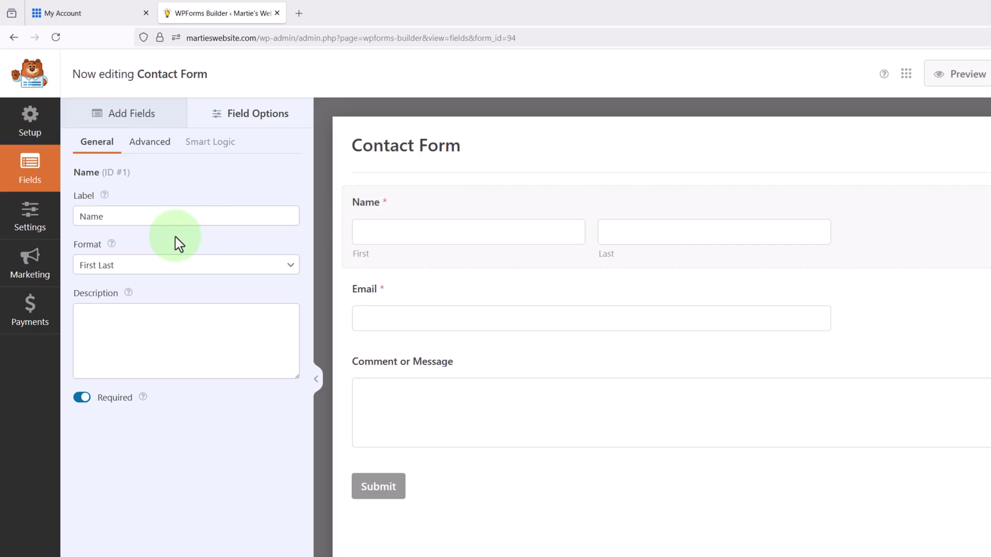
mouse_move(92, 244)
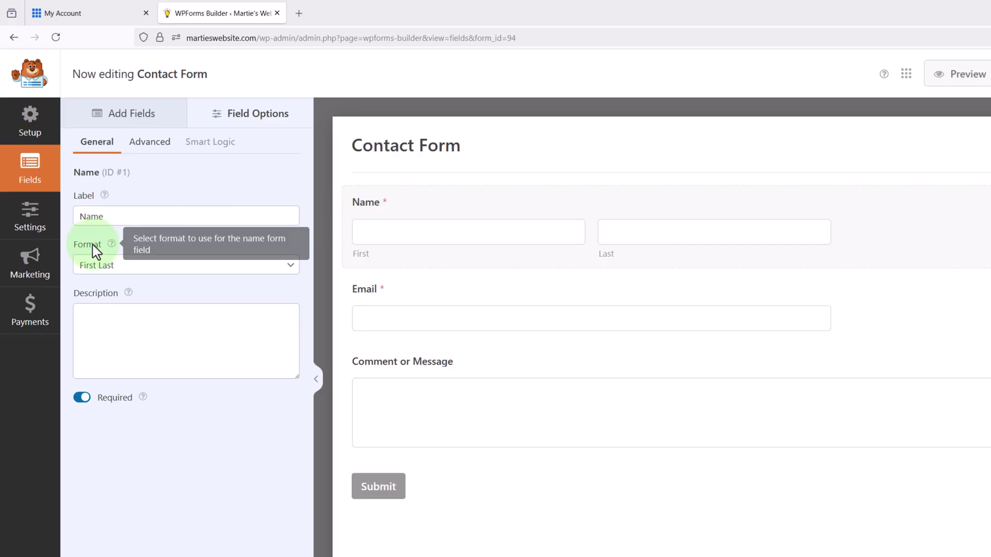
click(133, 265)
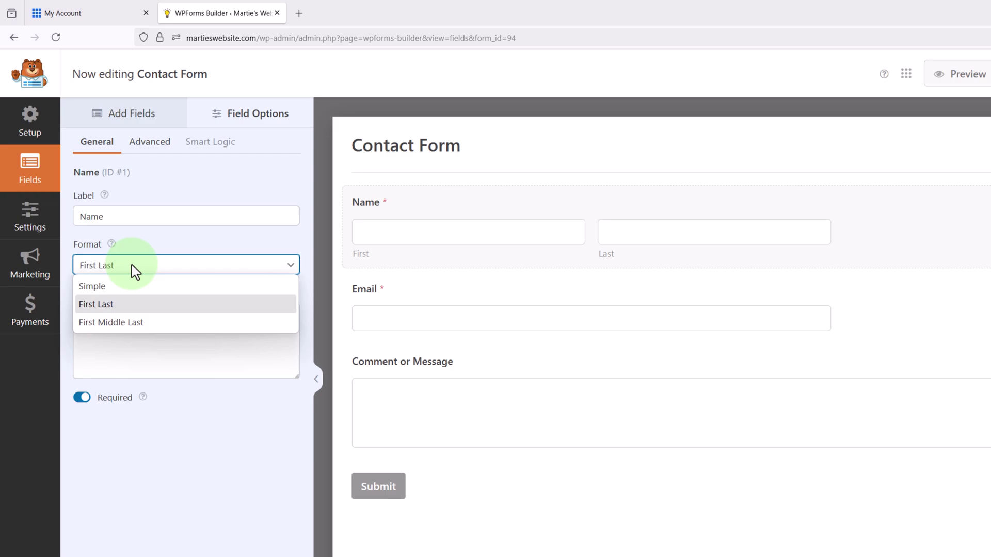
click(134, 287)
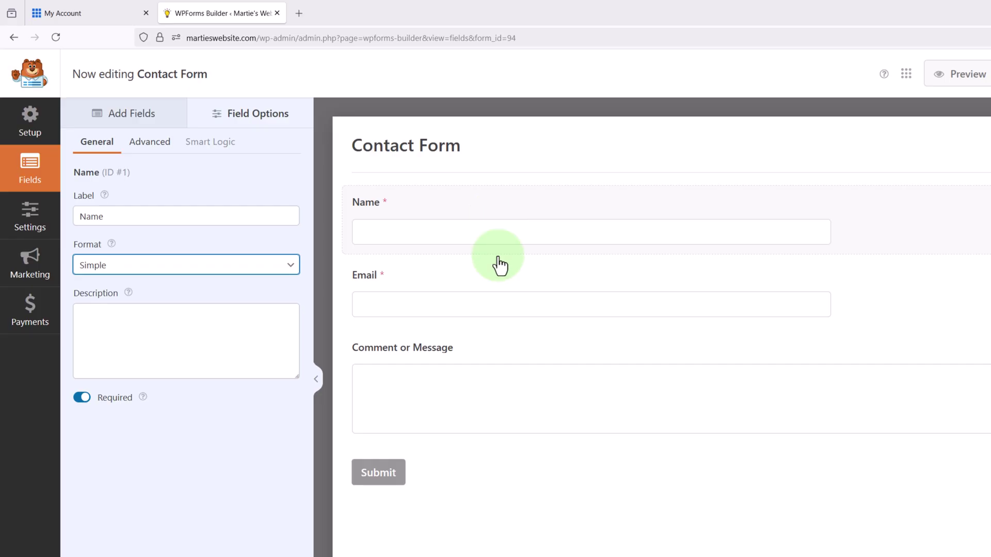
- Change the form's submit button text to 'Send Message' and go back to the form Settings
click(376, 482)
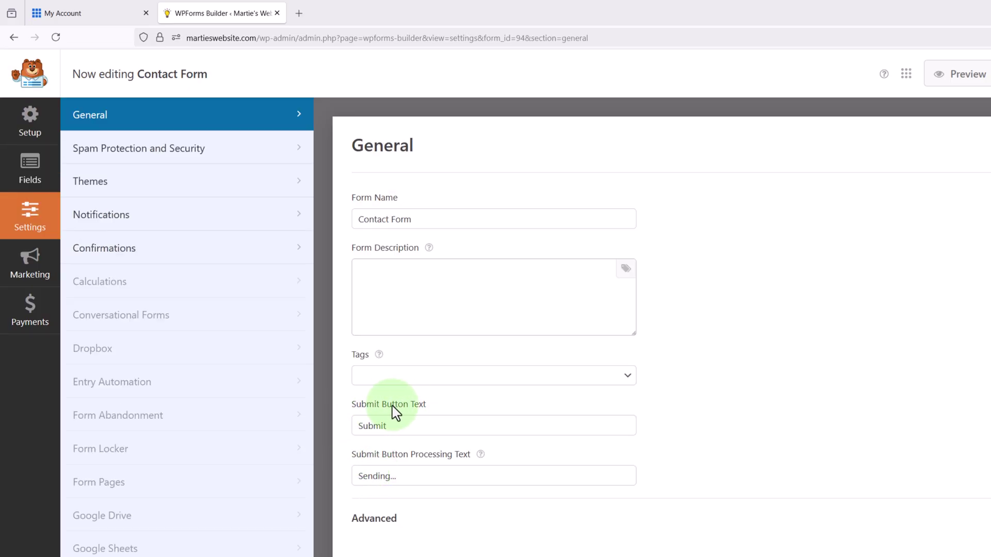
drag(396, 426, 347, 423)
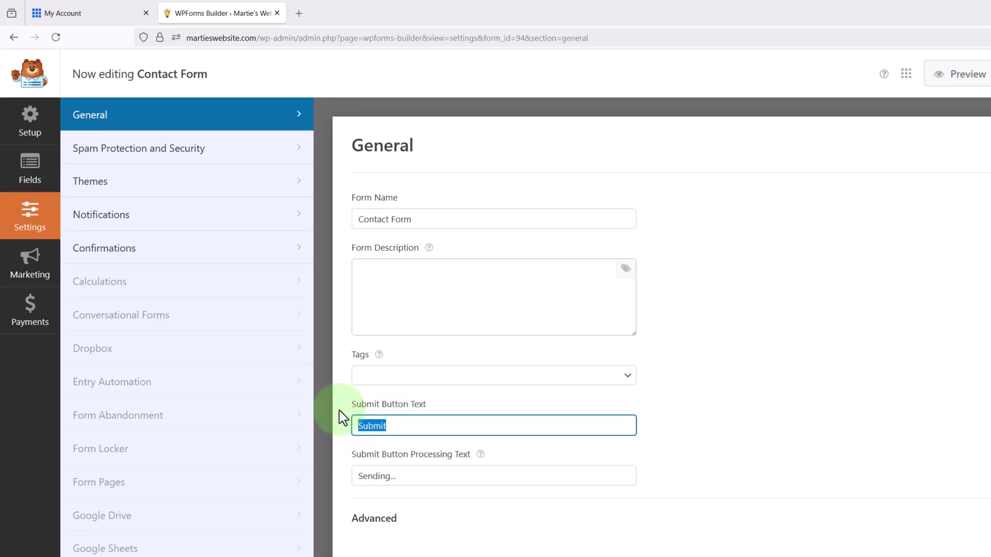
text(Send Message)
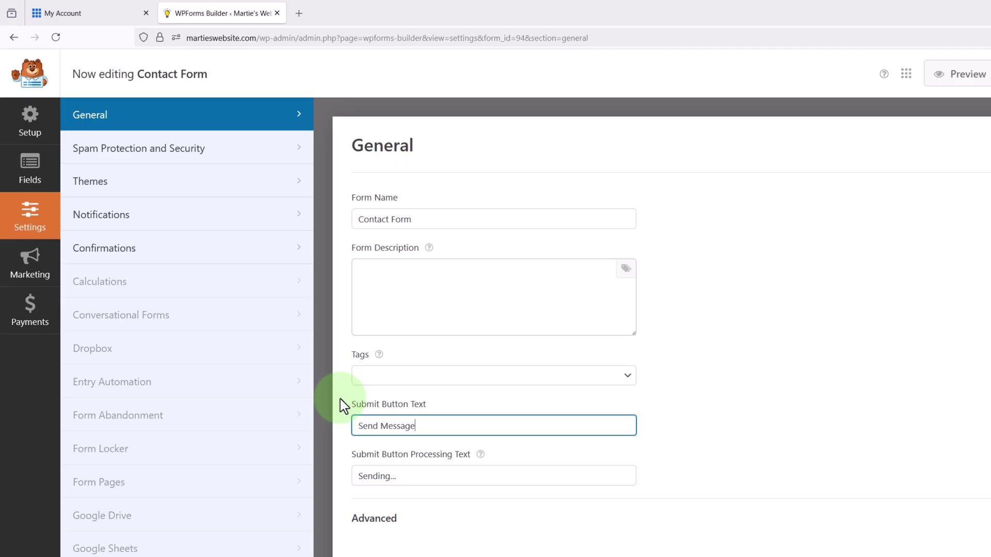
click(343, 406)
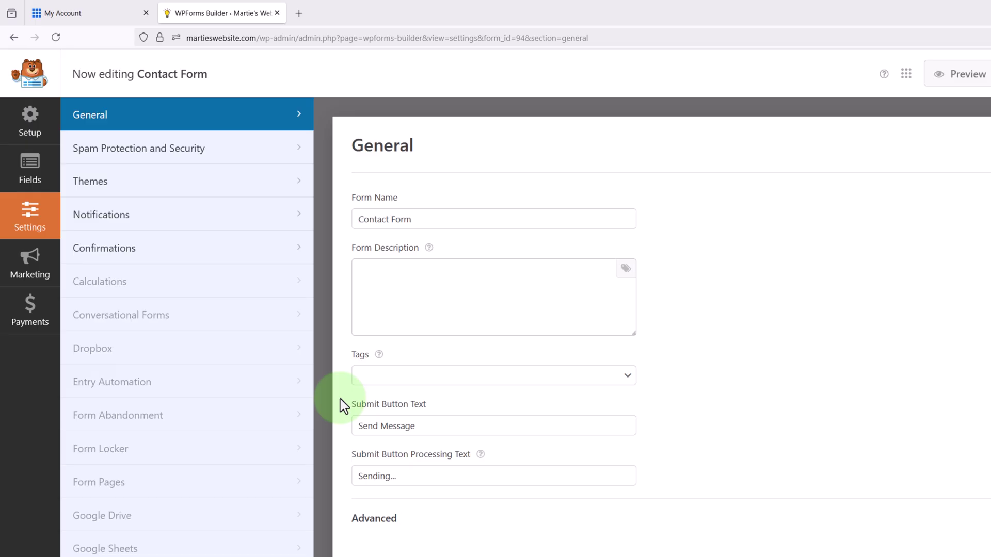
click(36, 185)
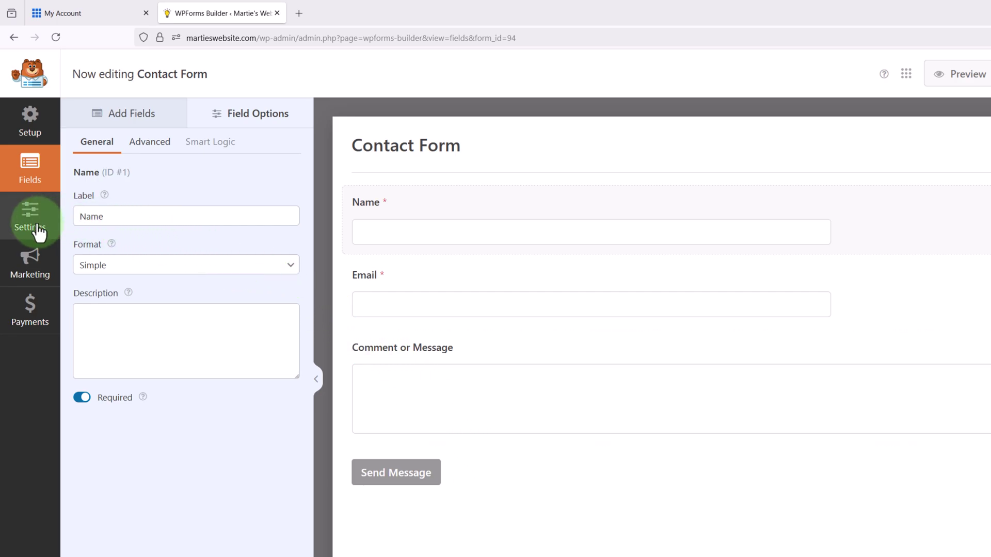
click(32, 222)
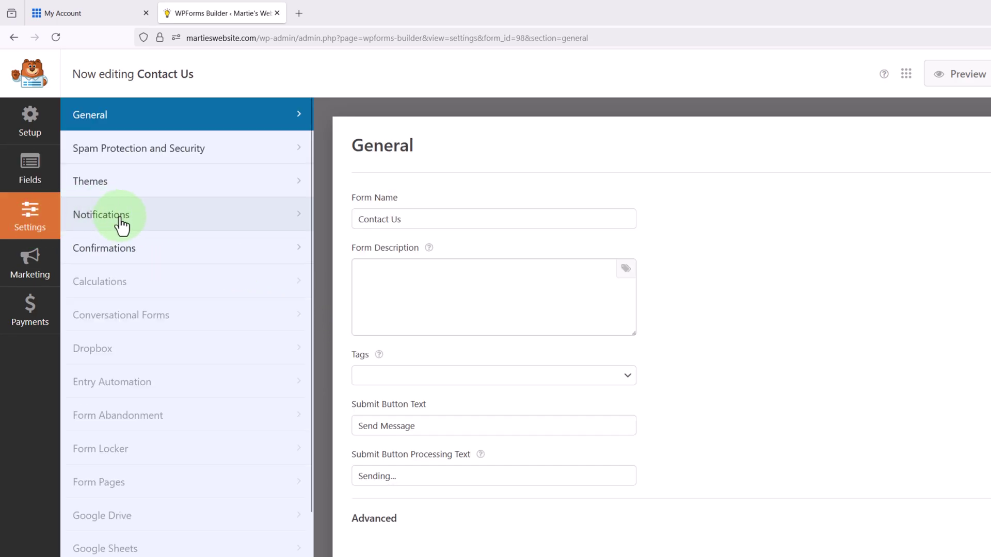
- Replace the Site Administrator Email tags in Send To and From Email with the site owner's address
click(122, 223)
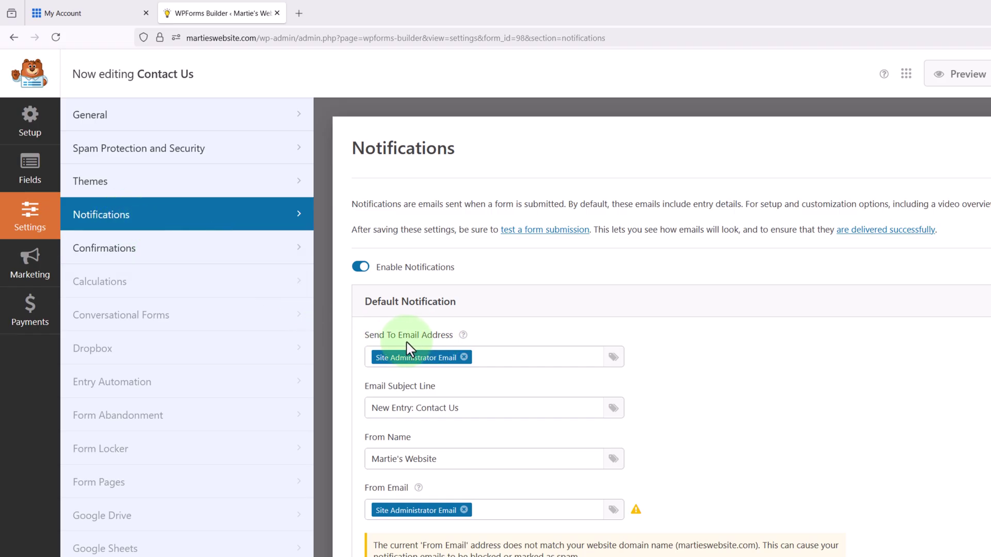
click(464, 357)
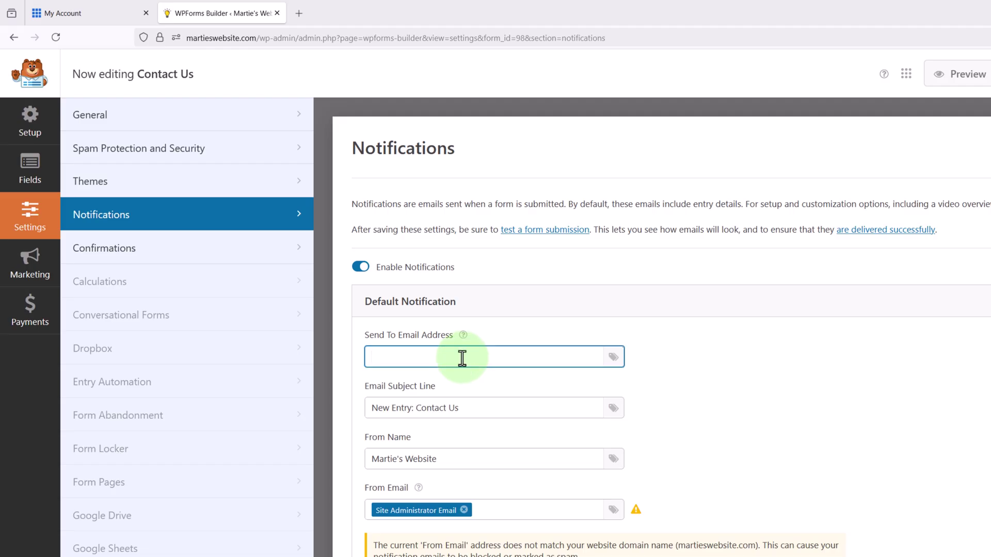
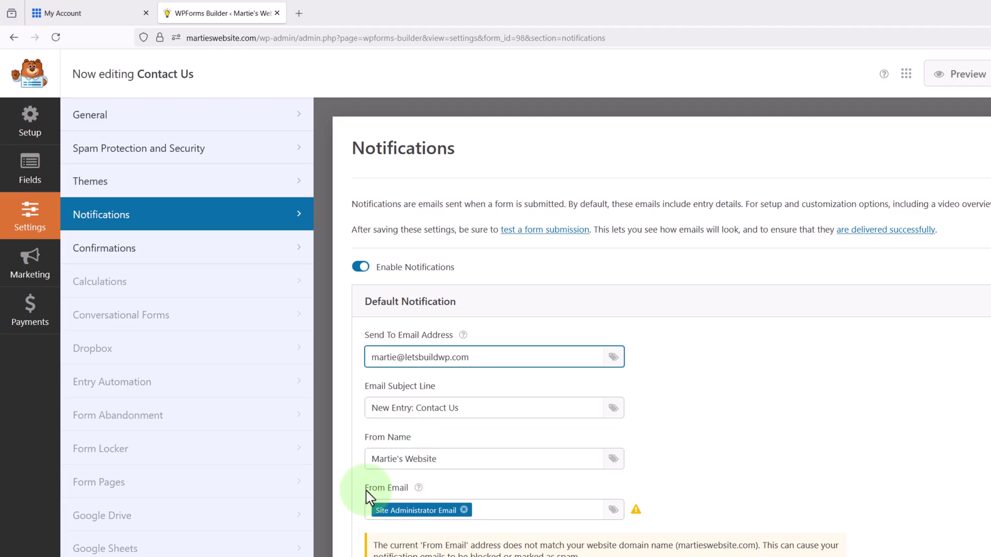
click(464, 511)
click(464, 510)
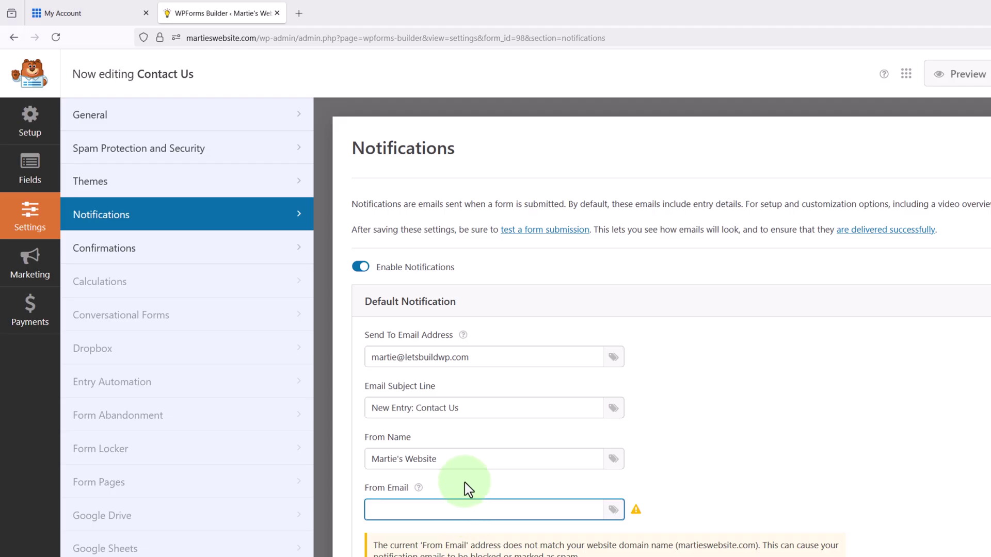
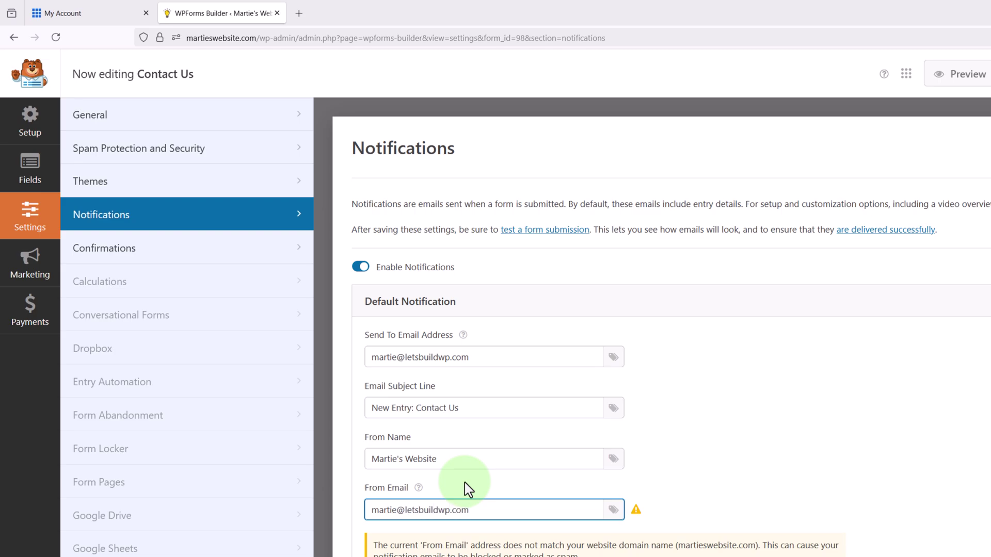
click(566, 440)
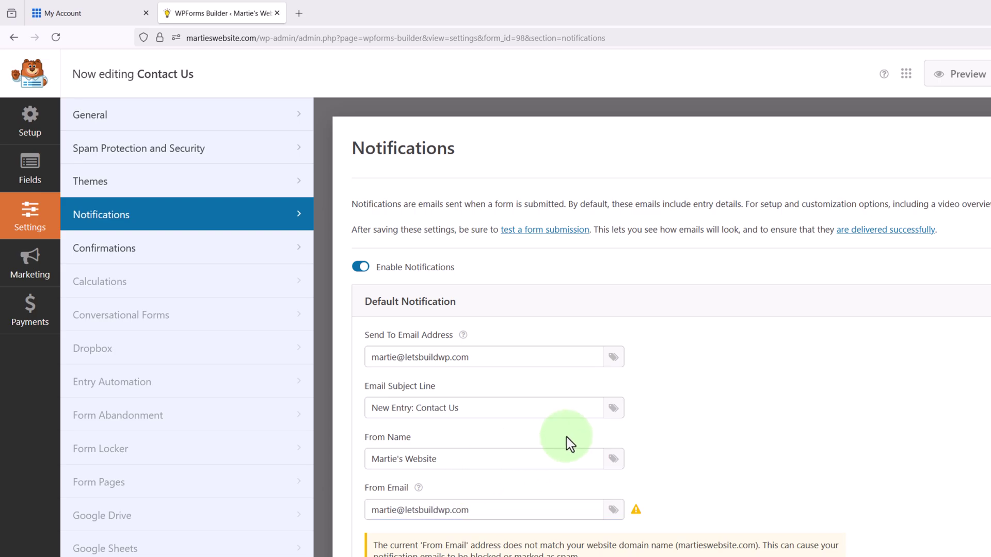
click(34, 176)
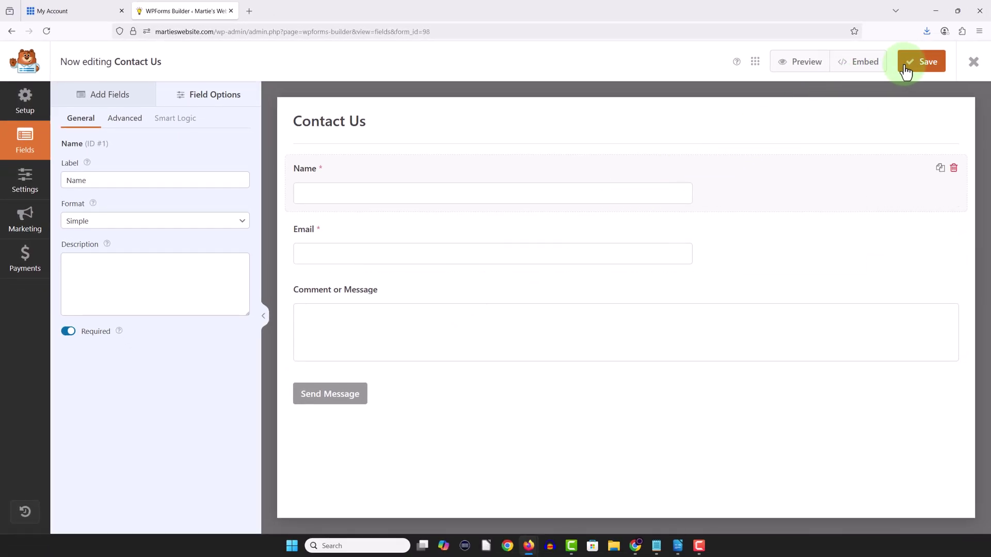
- Copy the Contact Us form's shortcode from the Embed dialog and close the form builder
click(862, 66)
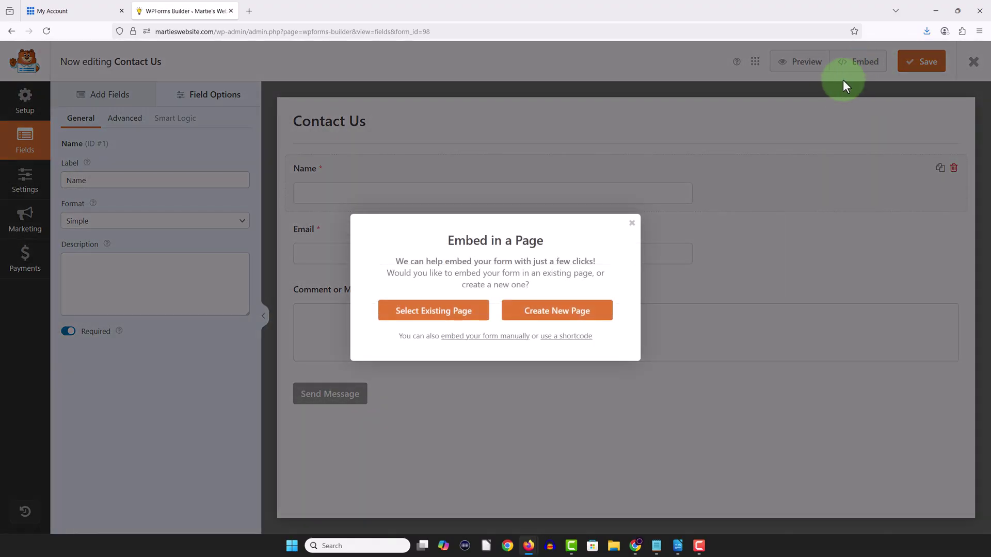
click(570, 345)
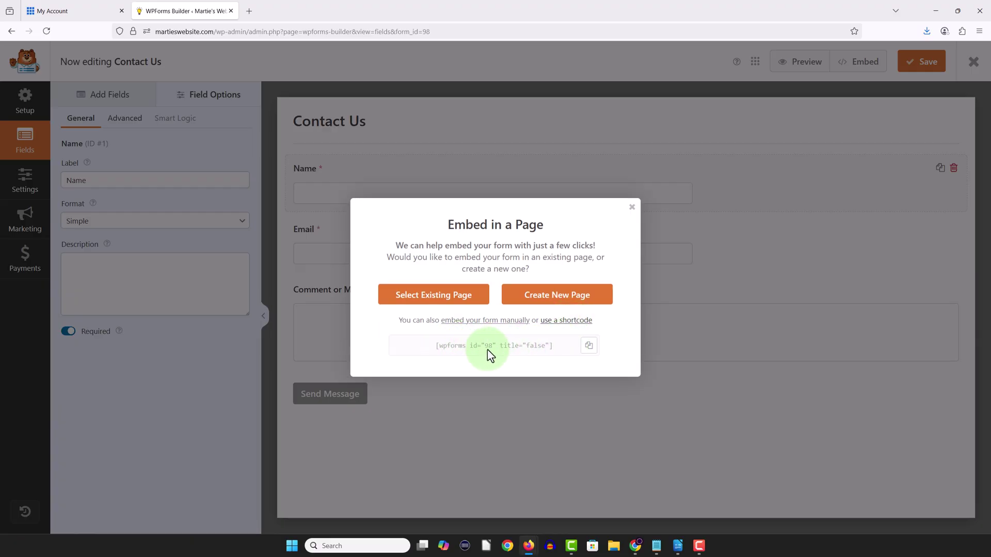
click(588, 347)
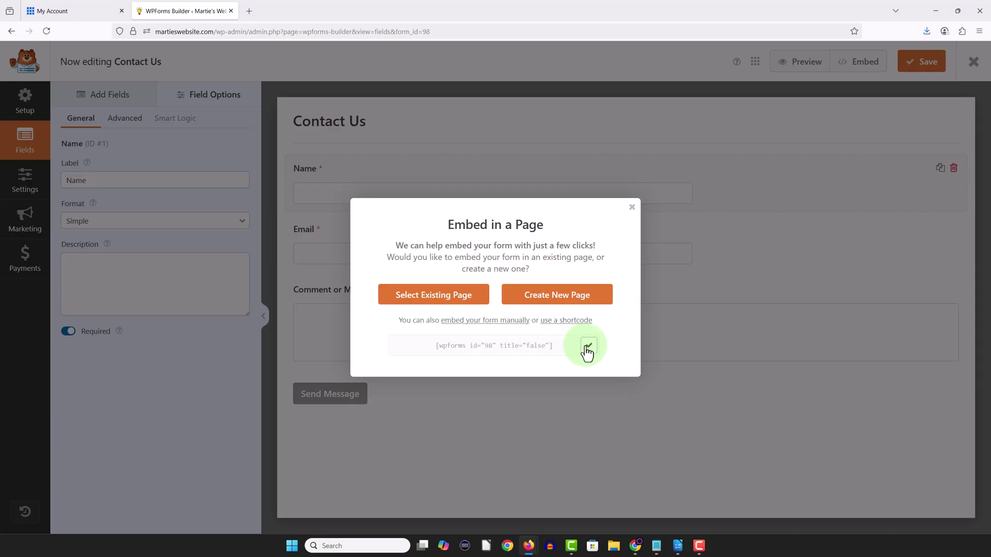
click(631, 208)
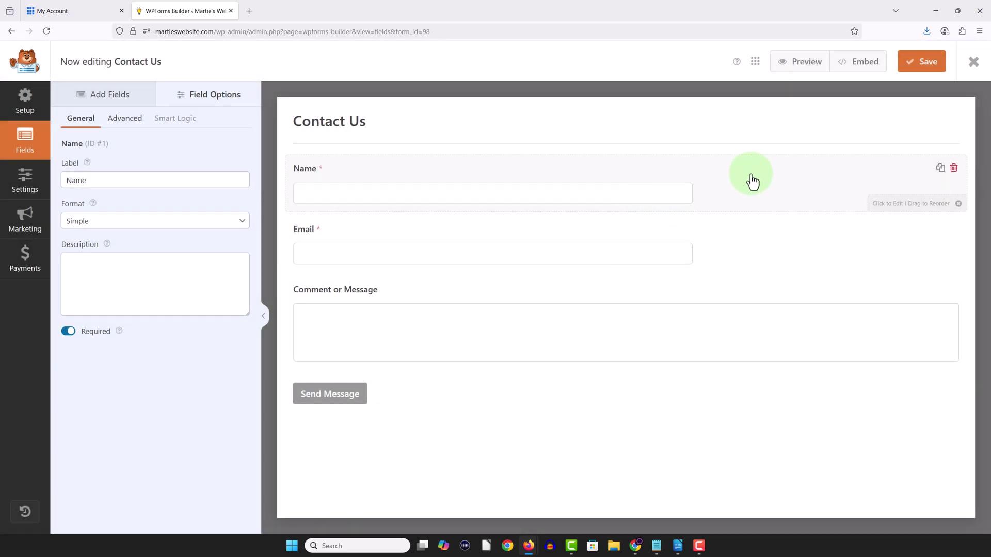
click(972, 63)
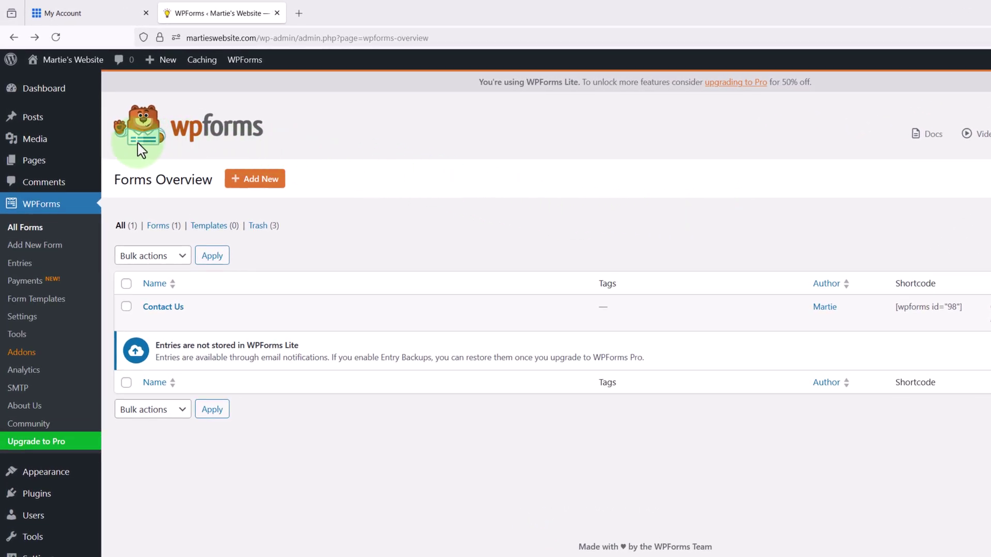
- Paste the form shortcode into a new block on the Contact Us page, save, and view it live
click(37, 161)
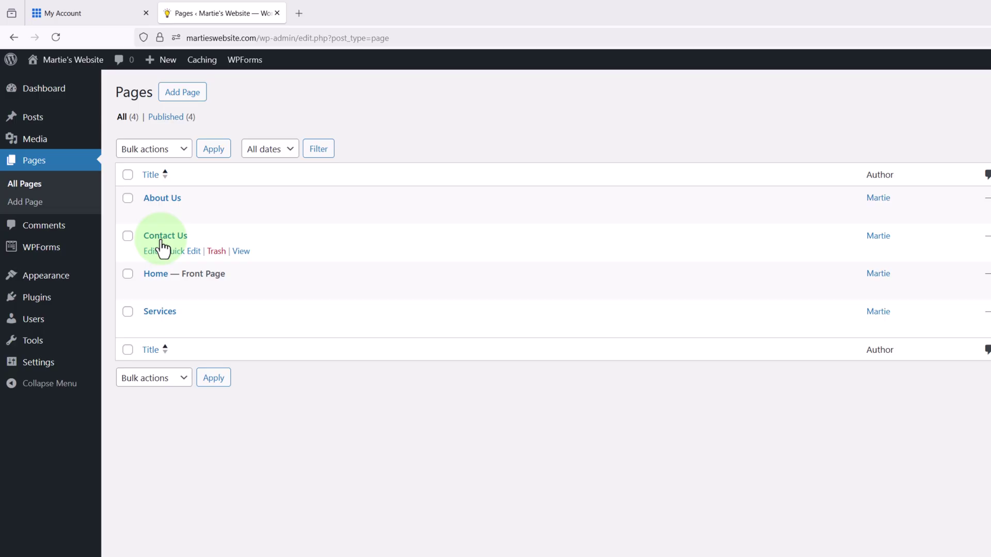
click(150, 251)
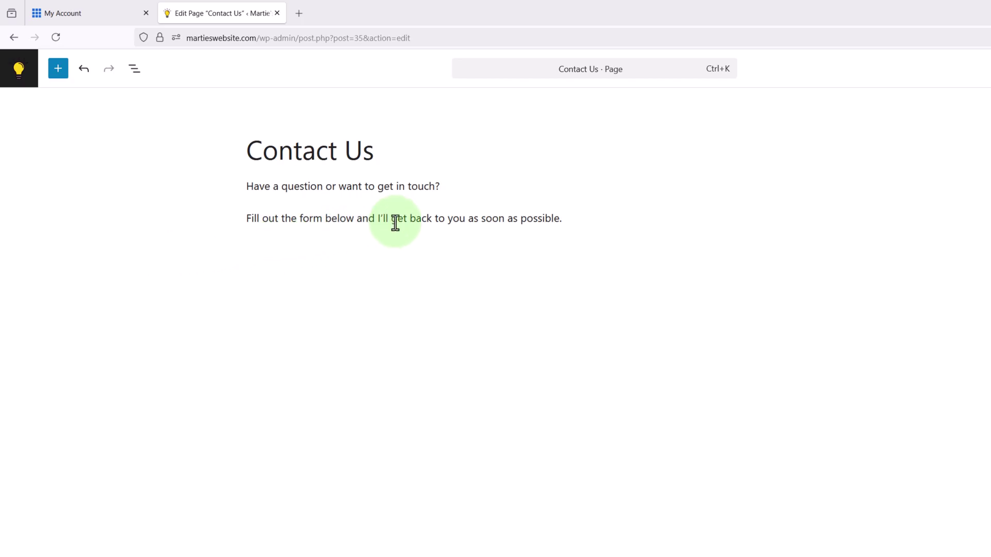
click(572, 218)
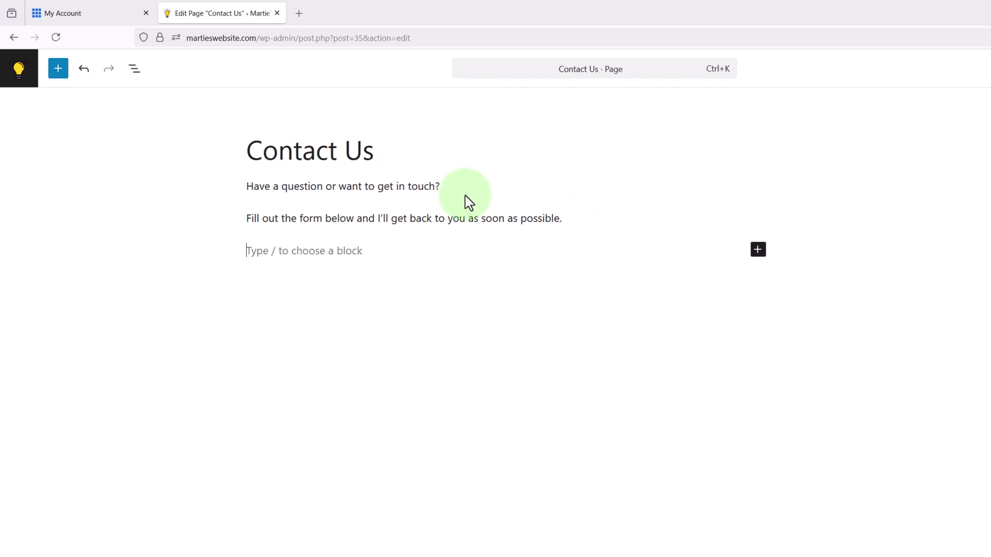
right_click(343, 252)
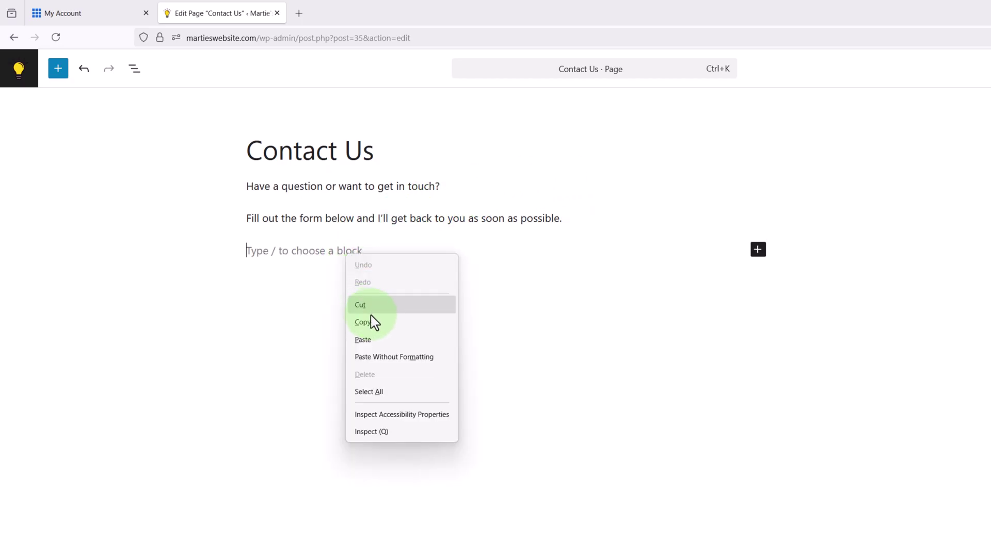
click(373, 341)
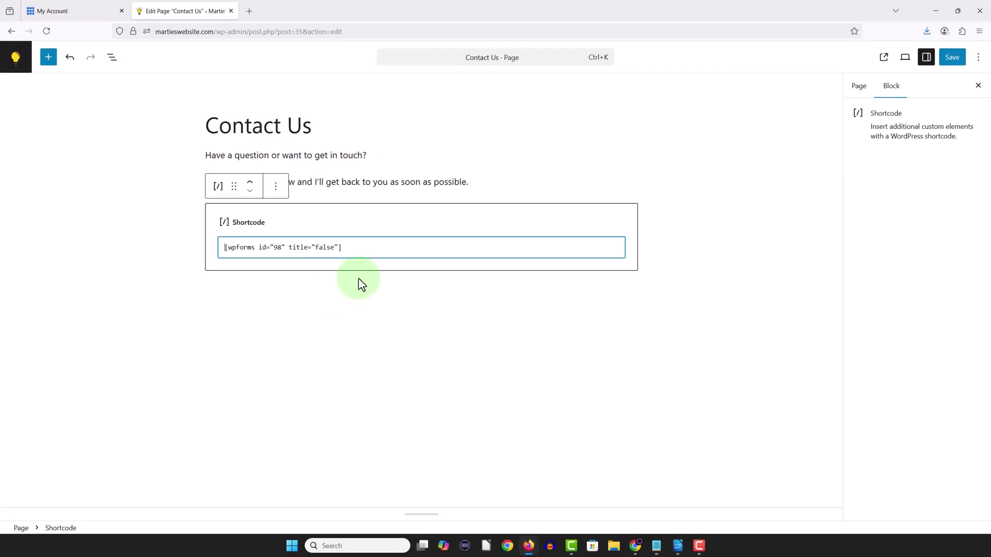
click(951, 58)
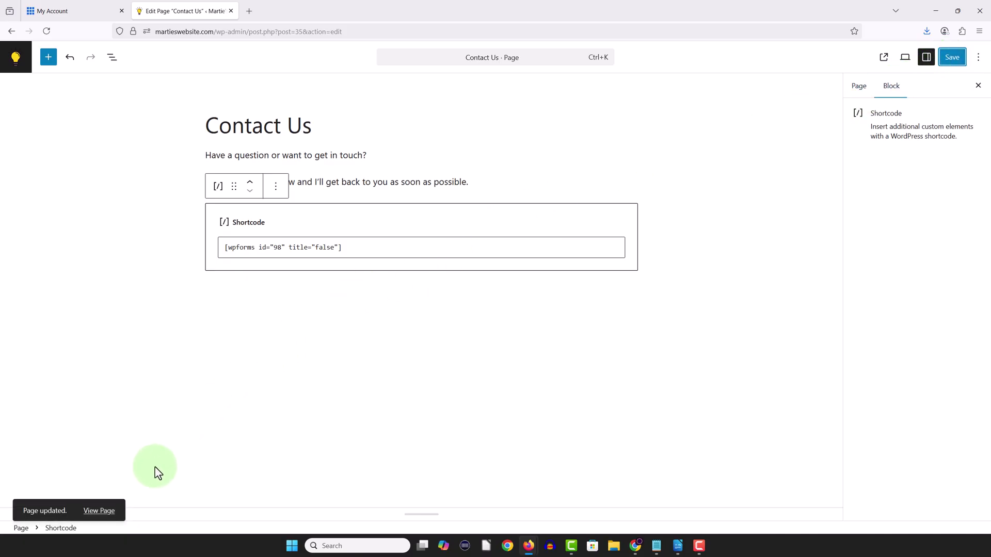
click(104, 512)
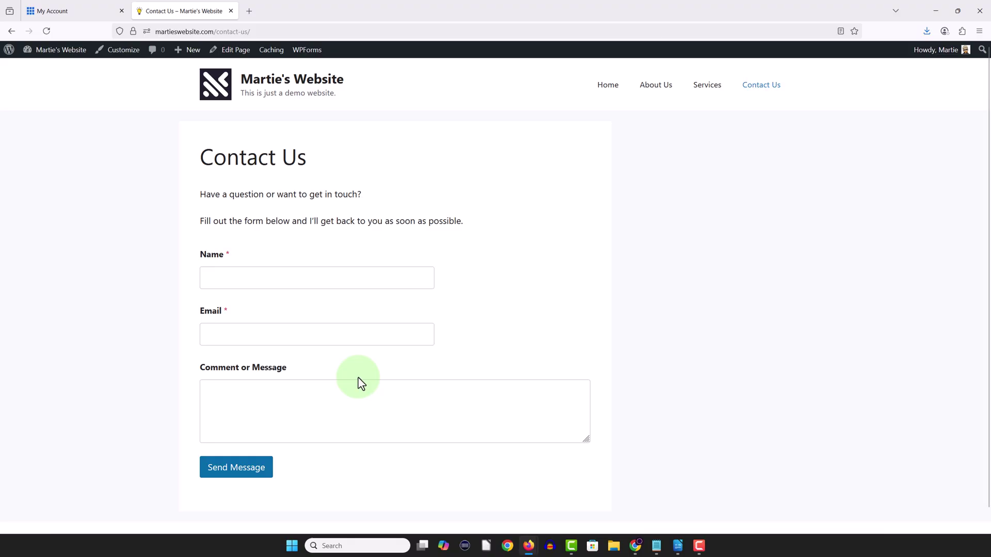
- Submit a test entry with a sample name, e-mail and the message 'Hi, this is my message.'
click(285, 280)
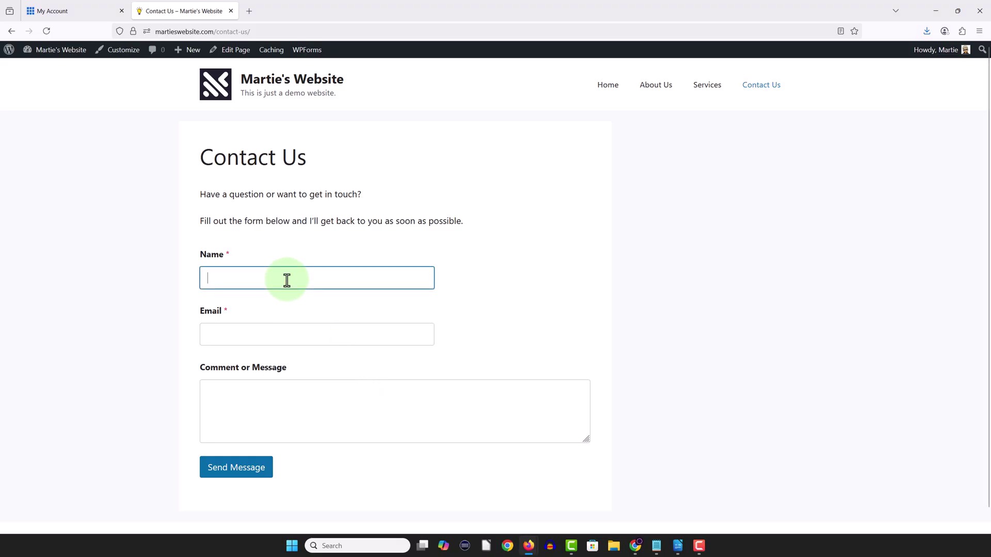
text(John)
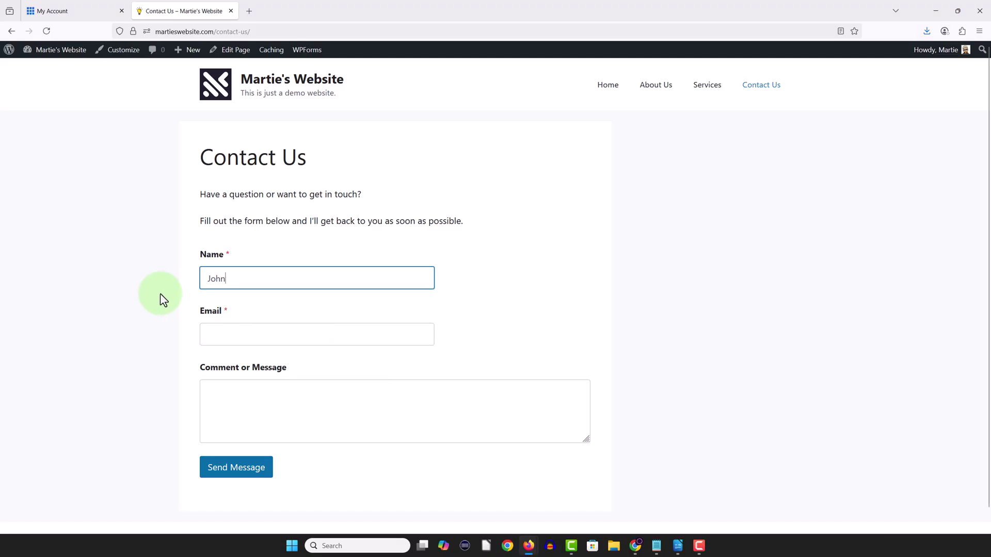
key(Tab)
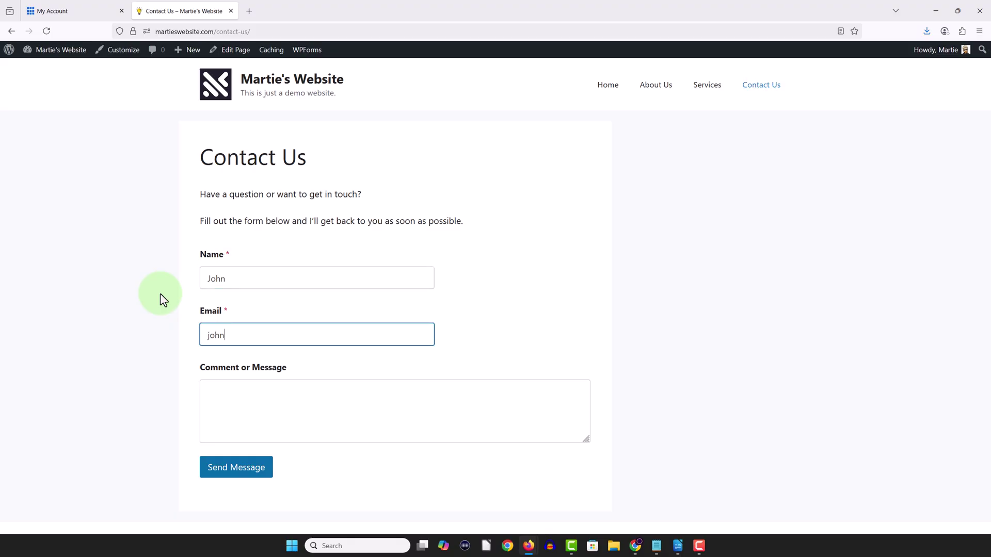
key(Tab)
text(Hi,)
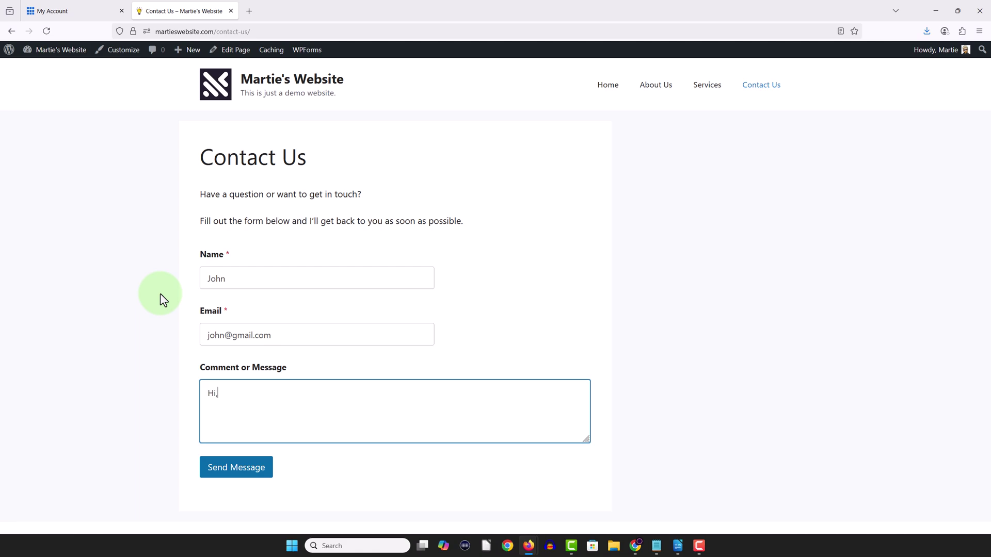
text( this is my message.)
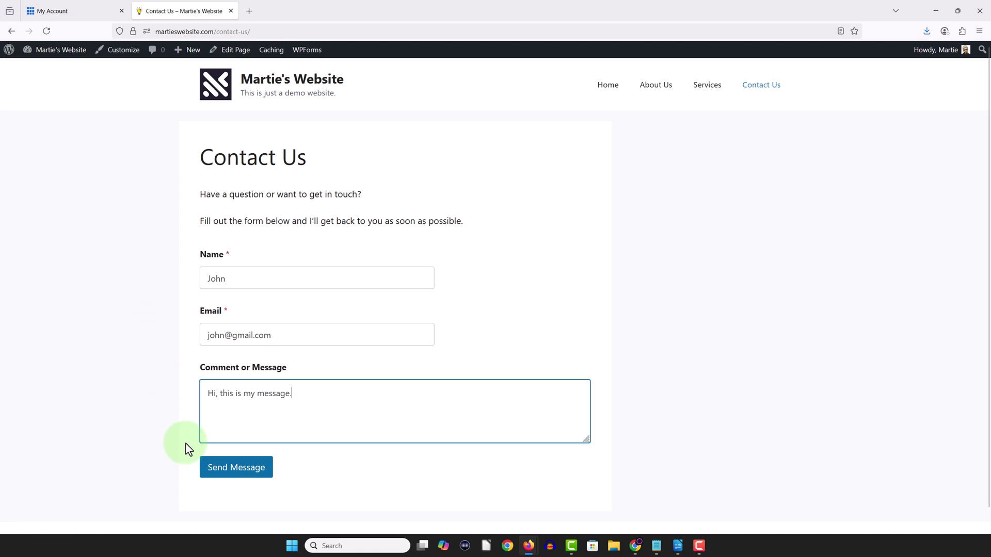
click(229, 468)
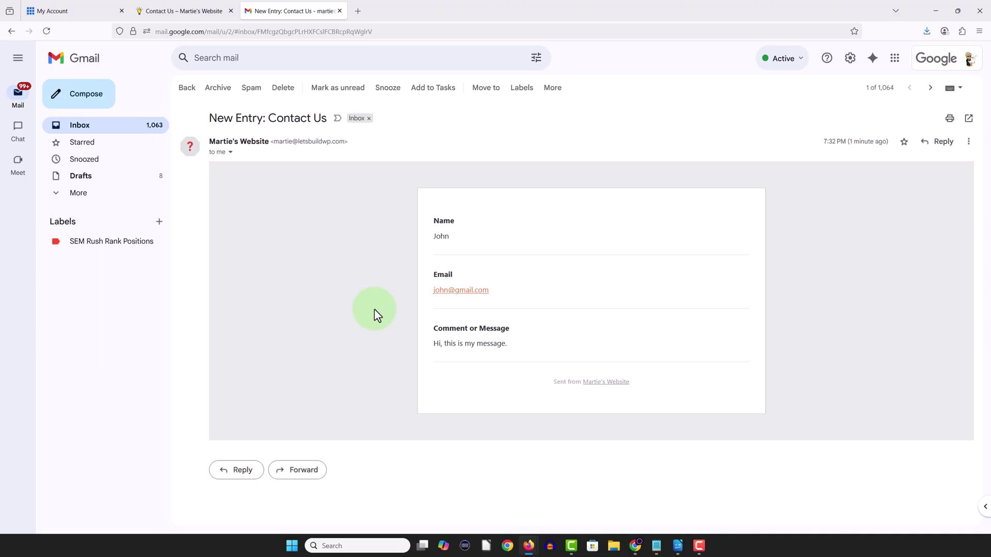
- Close the Gmail tab after checking the 'New Entry: Contact Us' notification
click(339, 10)
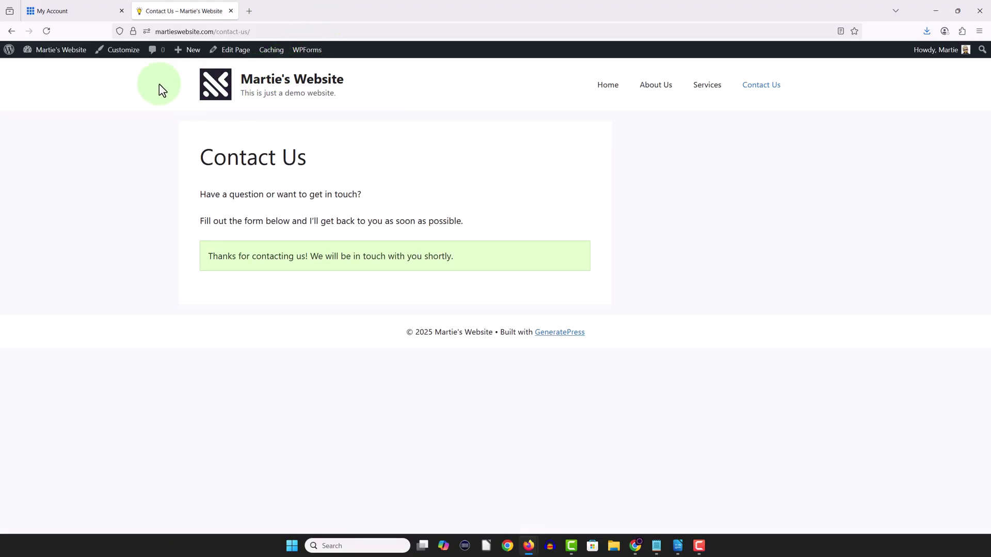
- Reload the Contact Us page to reset the form, then go to the Home page
click(48, 32)
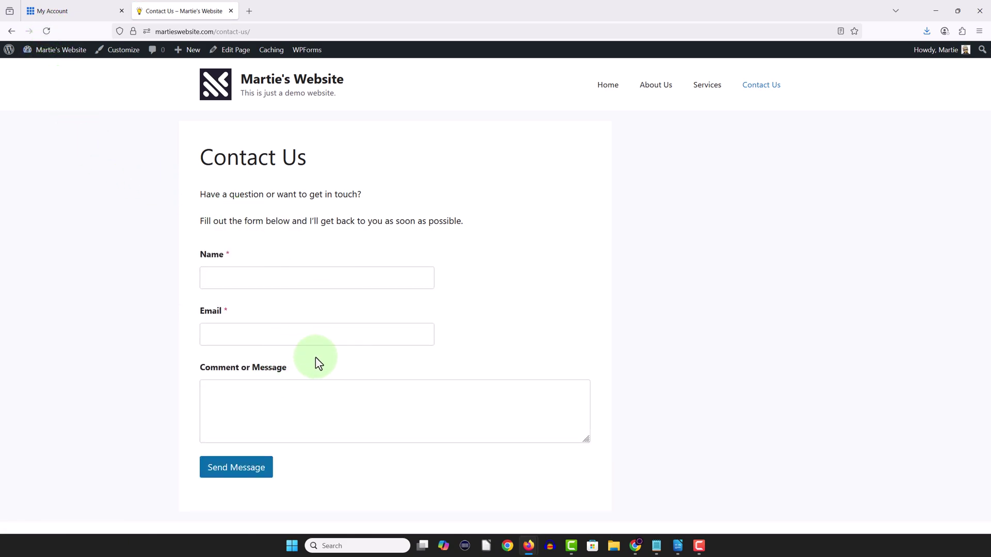
click(604, 92)
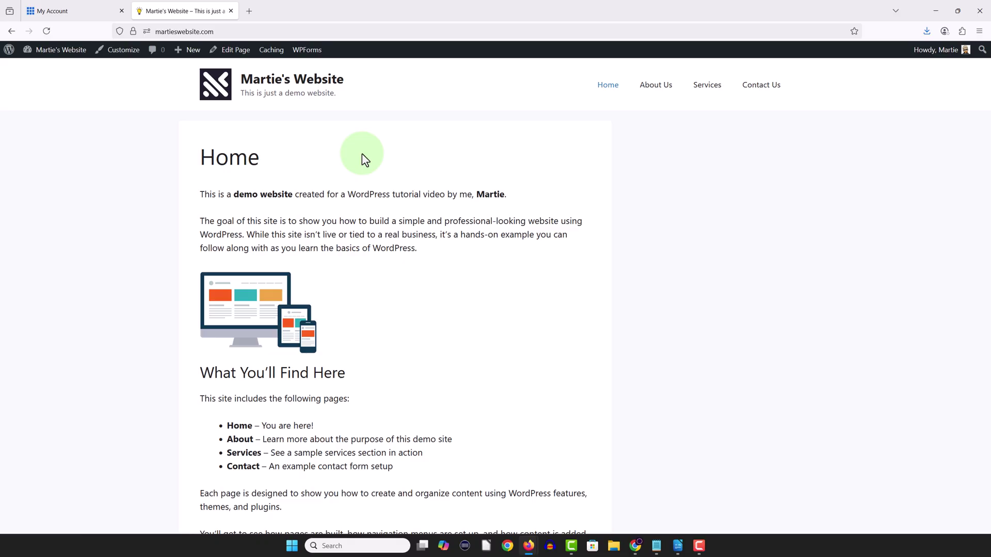
- Disable the Home page's Content Title under Disable Elements, save, and view the live page
click(237, 51)
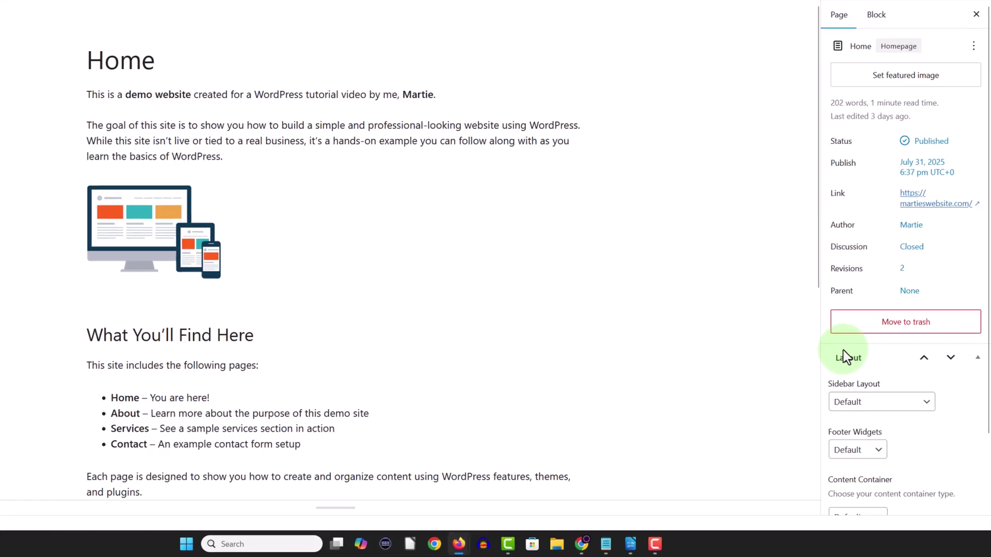
scroll(843, 356, down, 2)
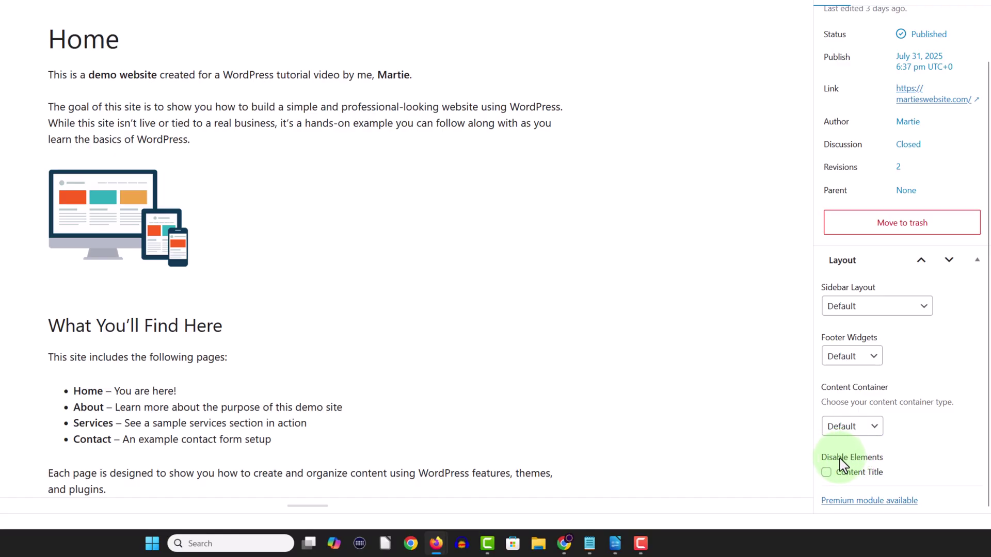
click(825, 473)
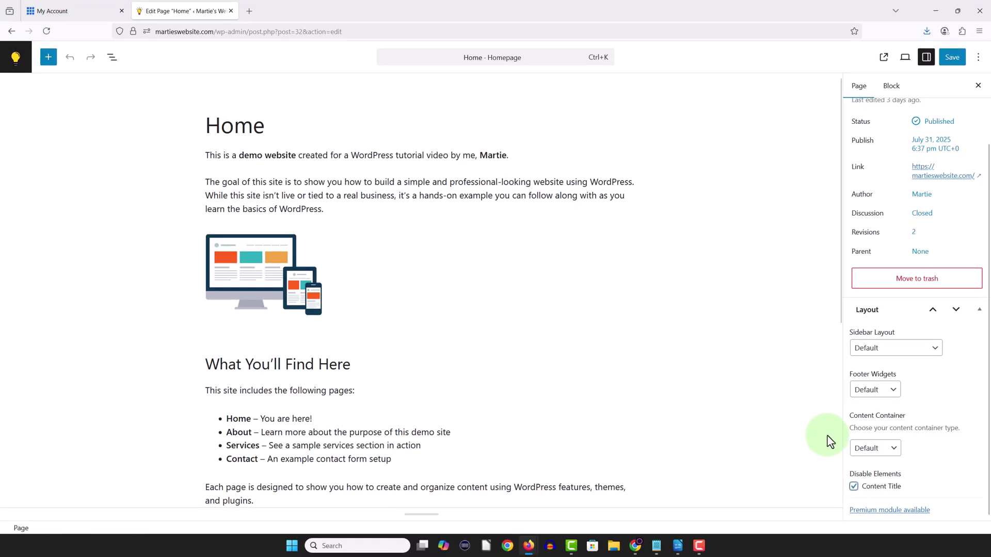
click(941, 62)
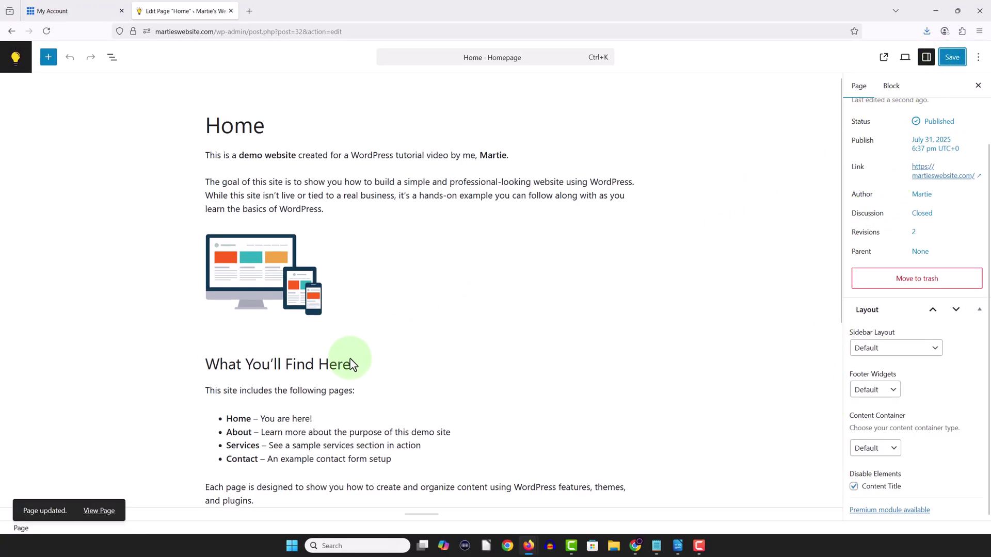
click(101, 511)
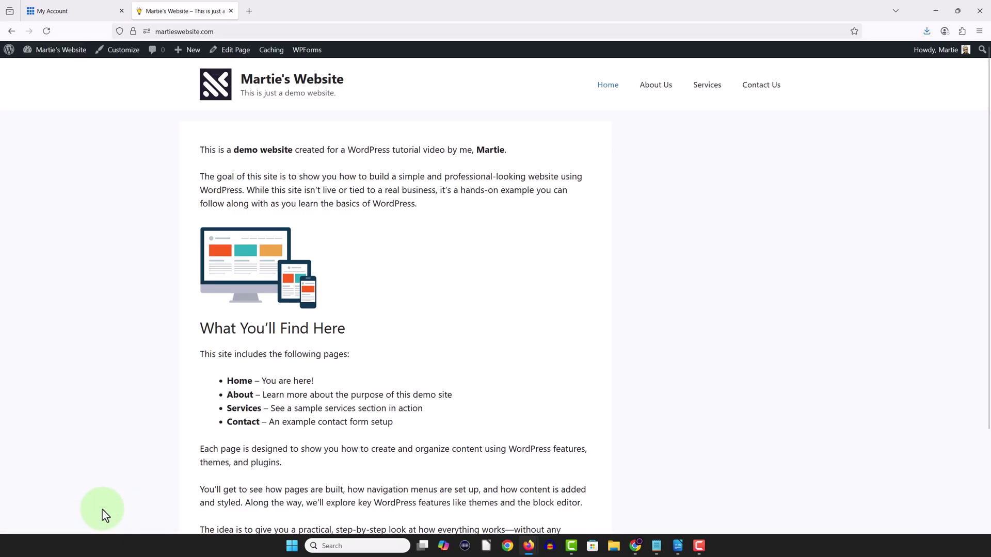
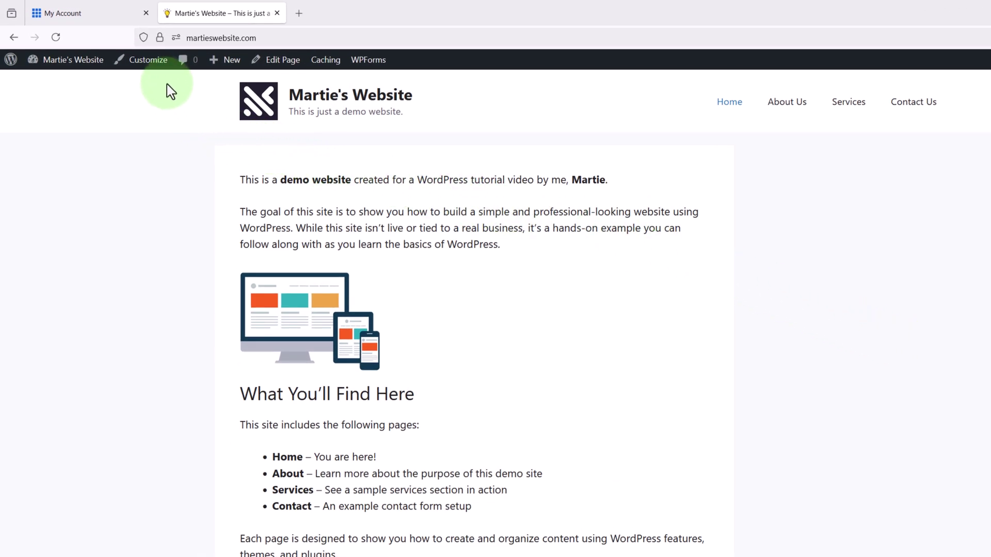
- In the Customizer, open the Widgets > Right Sidebar area and dismiss the block widgets welcome guide
click(157, 64)
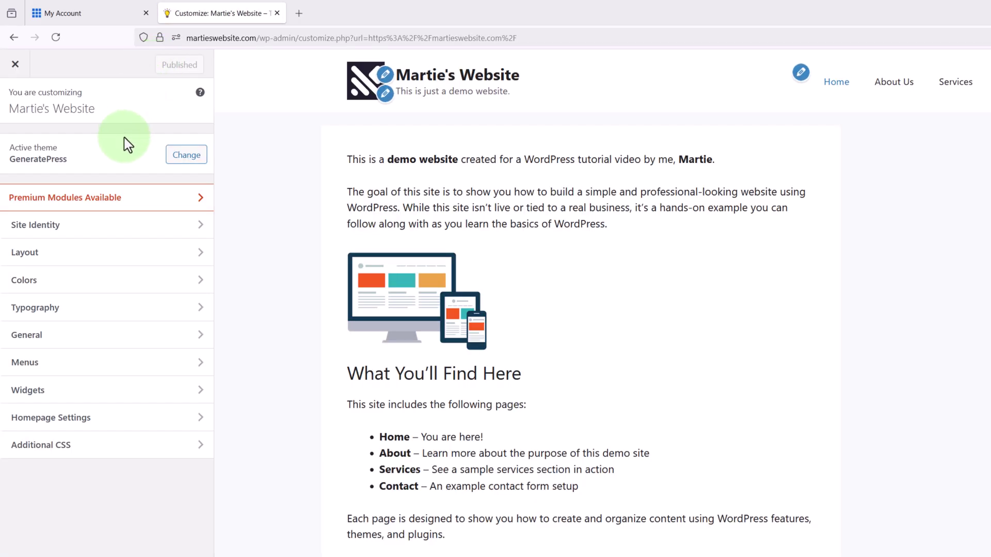
click(83, 397)
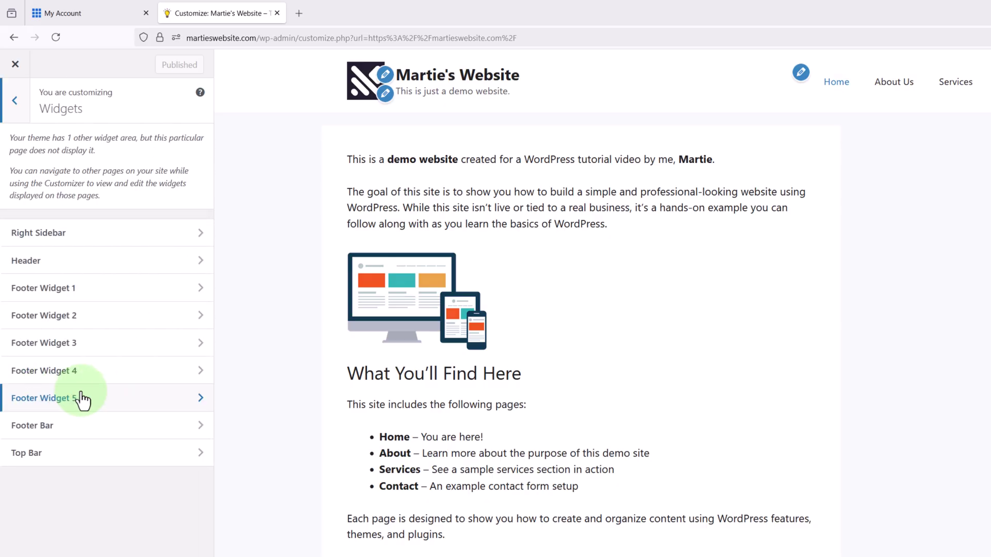
click(77, 242)
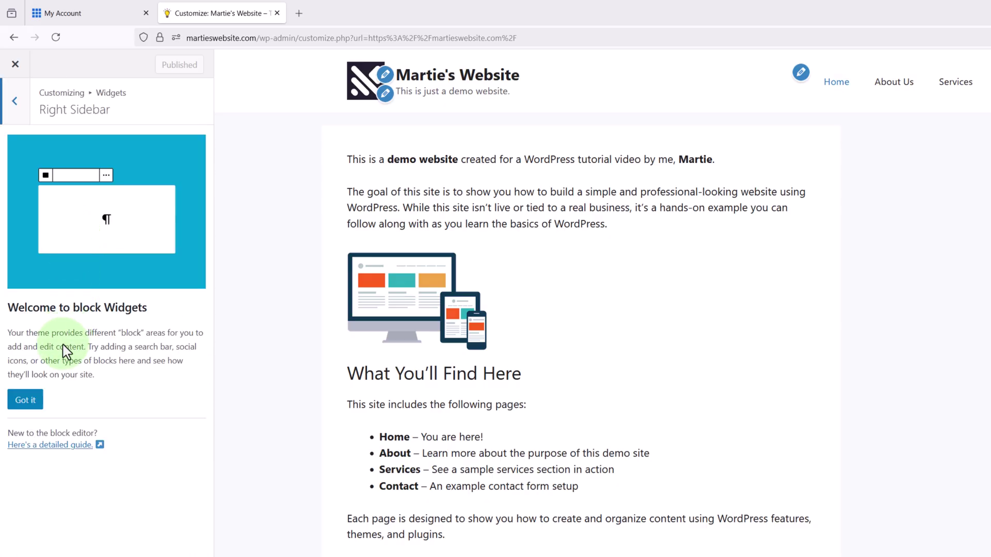
click(34, 405)
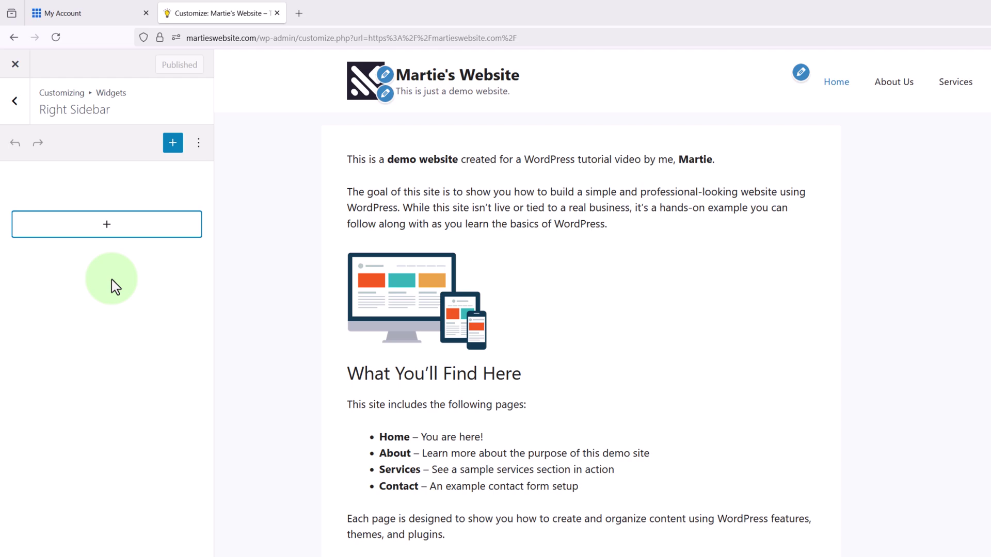
click(105, 237)
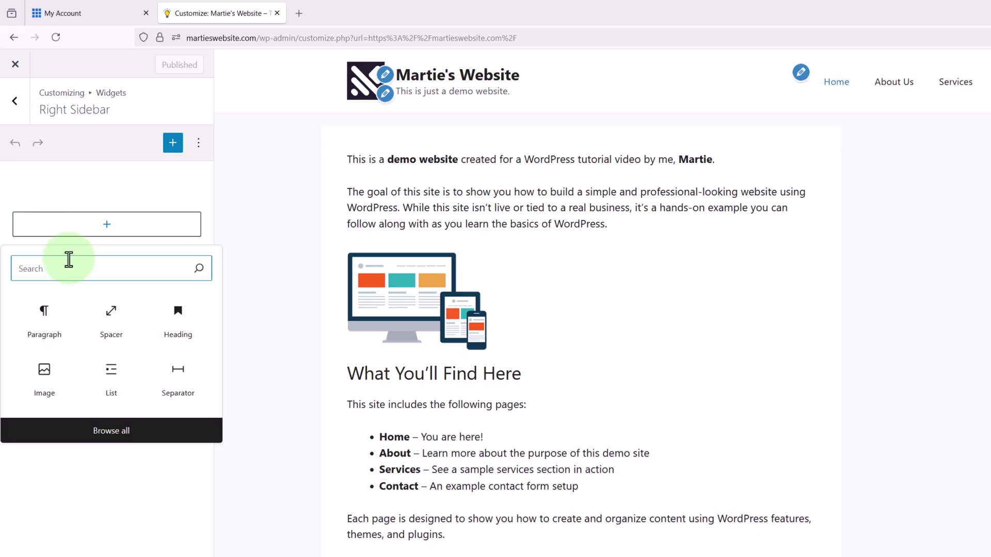
- Add a sidebar paragraph, replacing the sample text with the pasted 'This site is part of a WordPress tutorial video…' intro
click(44, 326)
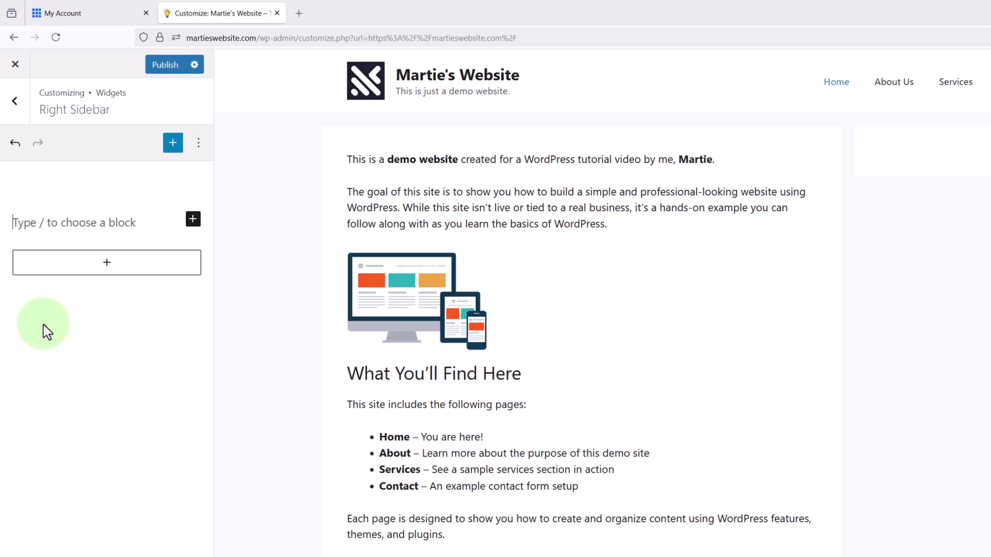
text(This is some)
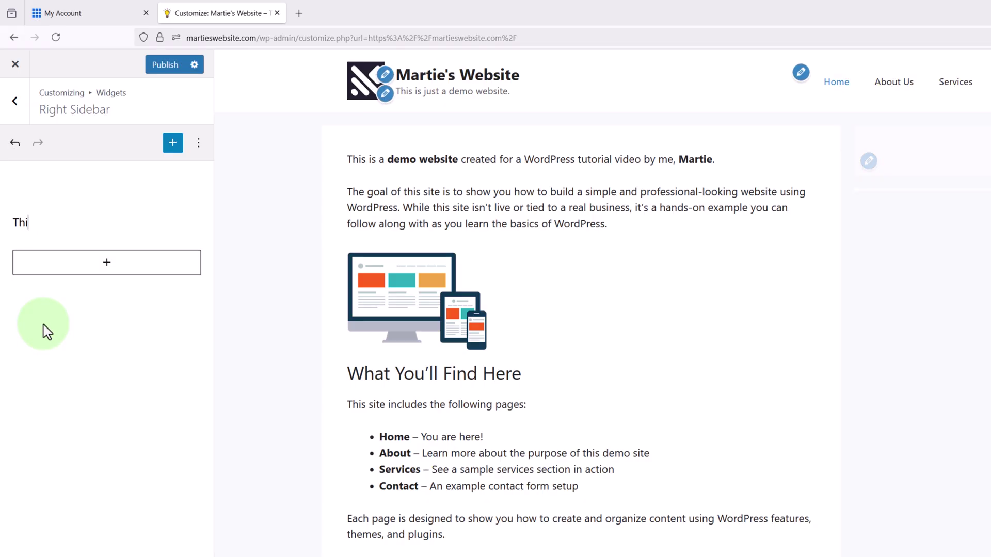
text( text in my sidebar...)
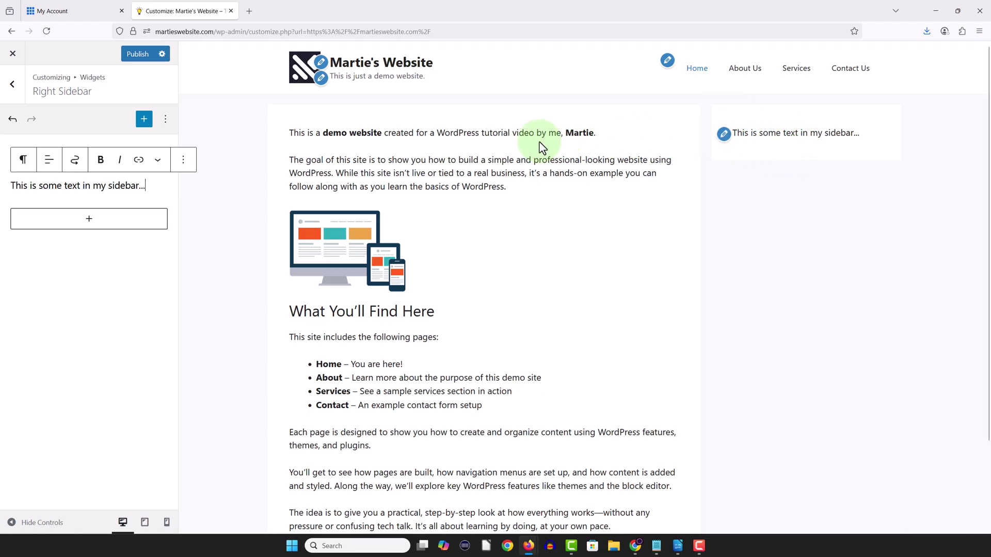
drag(163, 190, 10, 192)
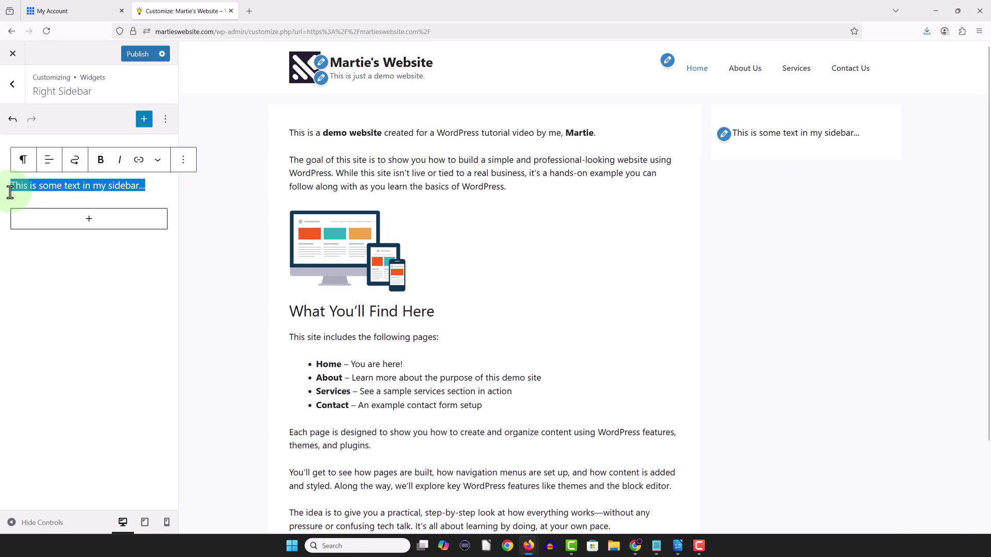
key(BackSpace)
right_click(44, 189)
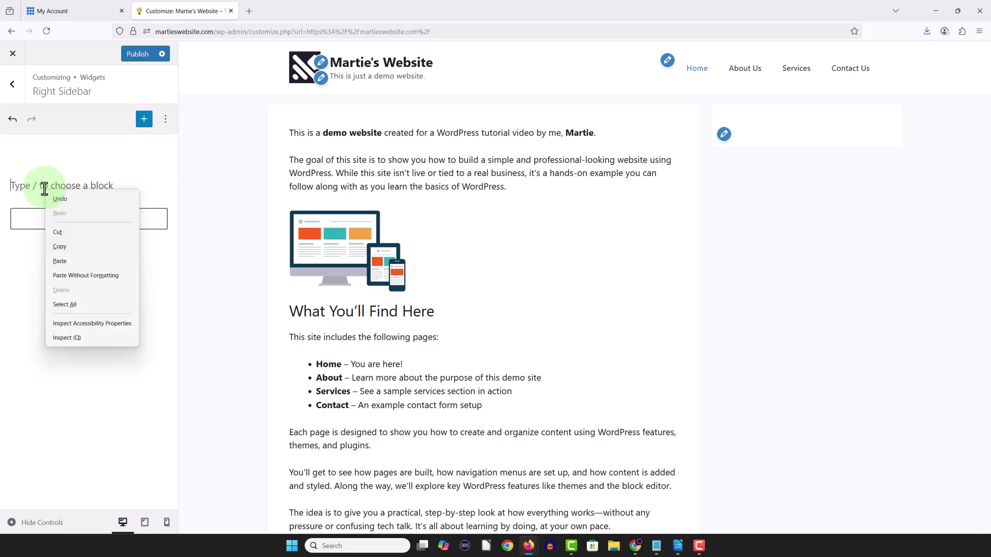
click(78, 261)
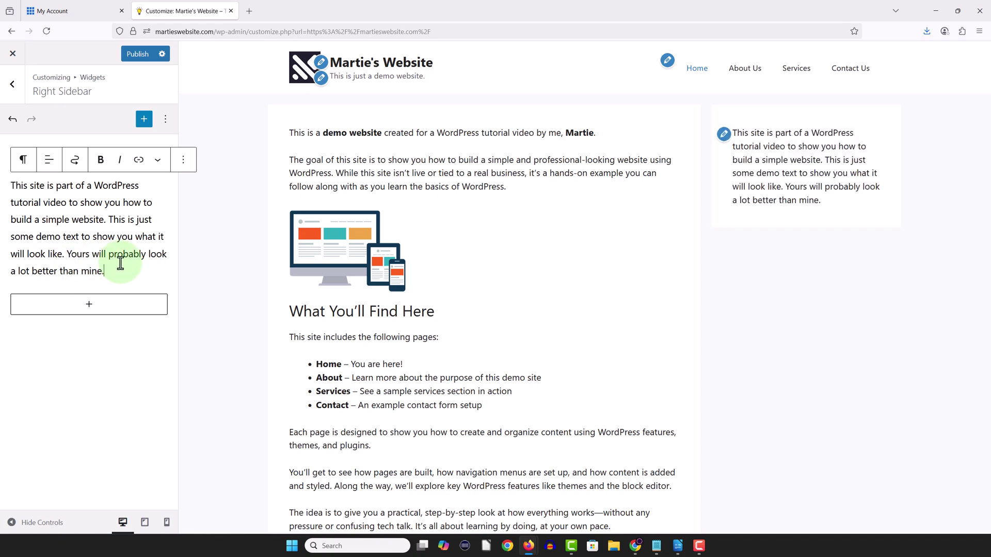
click(203, 238)
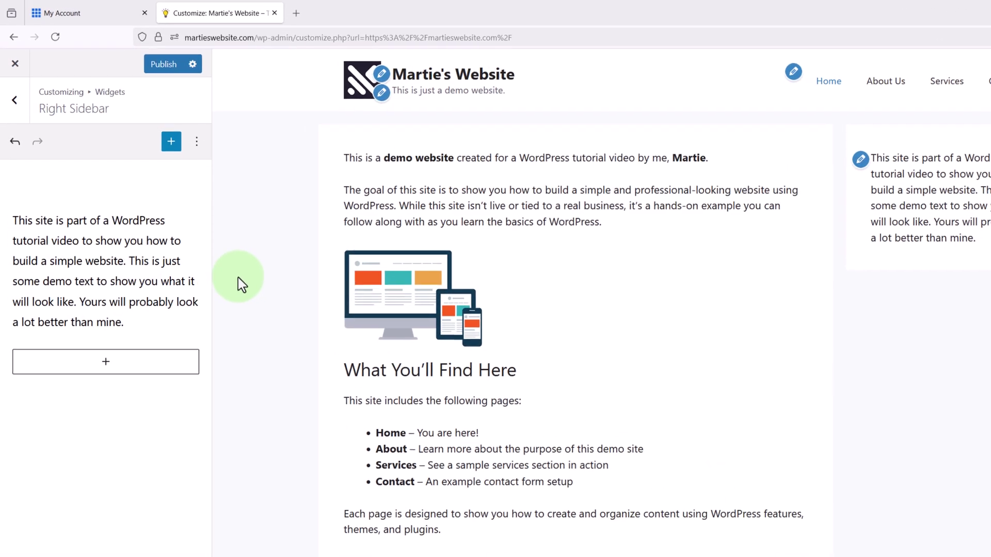
click(114, 373)
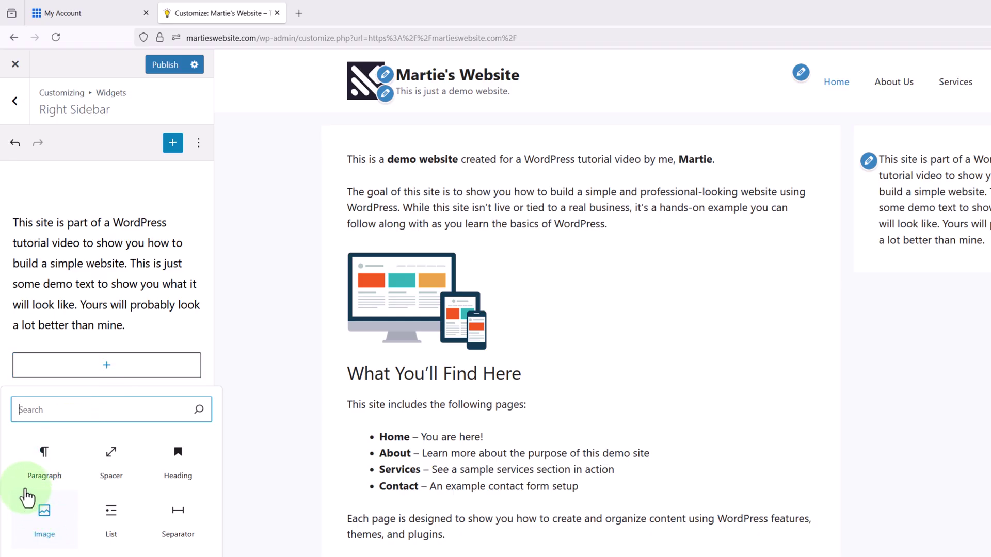
- Add an image block with the uploaded Sidebar Image avatar below the paragraph, sized to full sidebar width
click(37, 411)
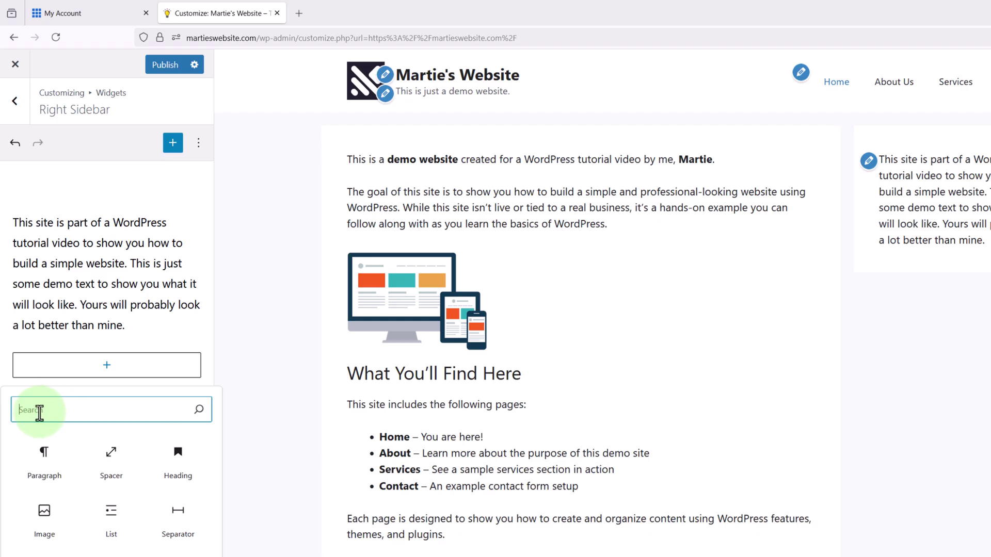
click(46, 518)
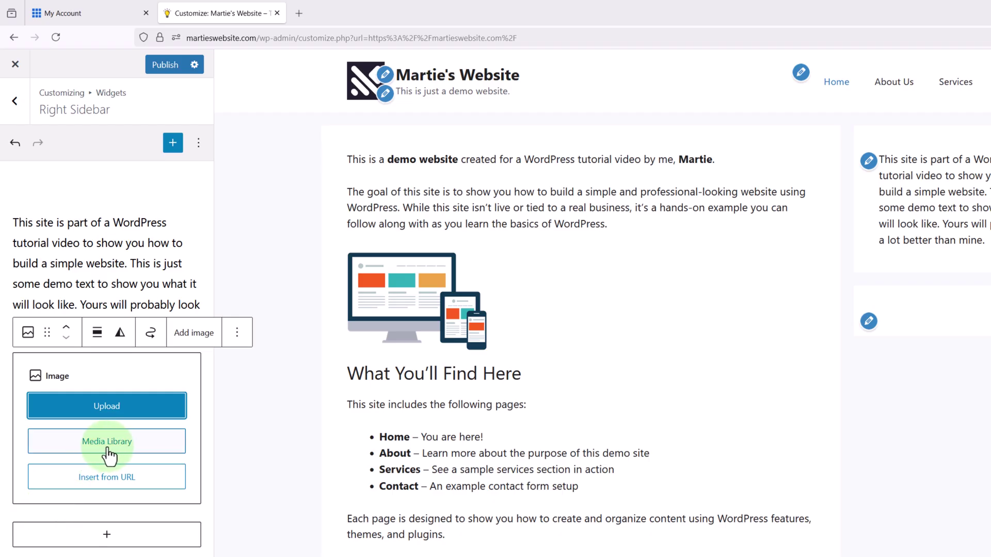
click(112, 414)
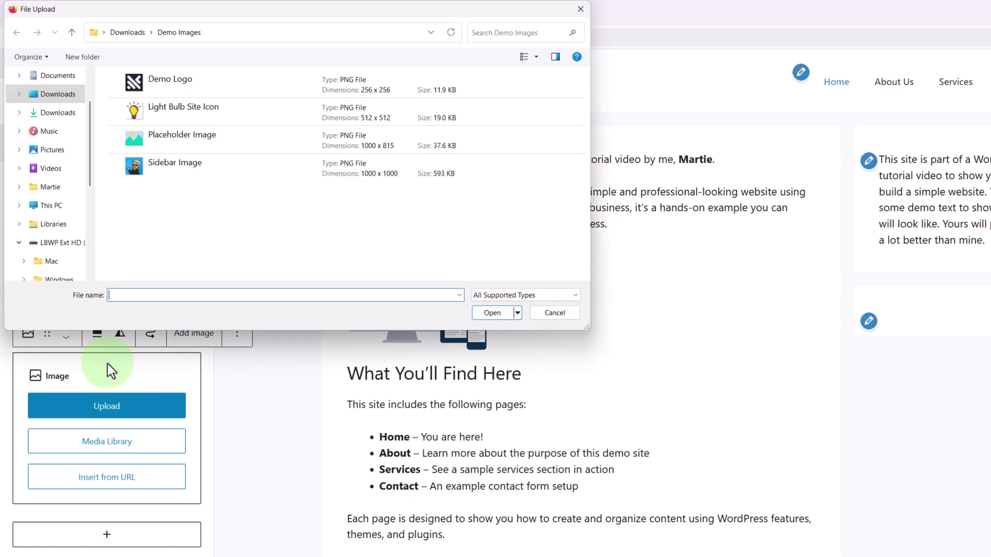
click(211, 174)
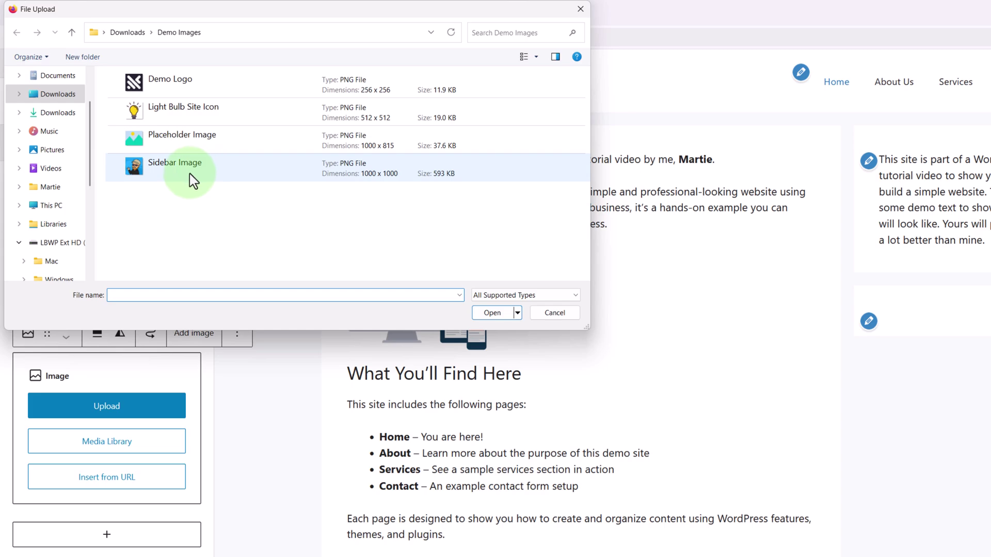
click(190, 173)
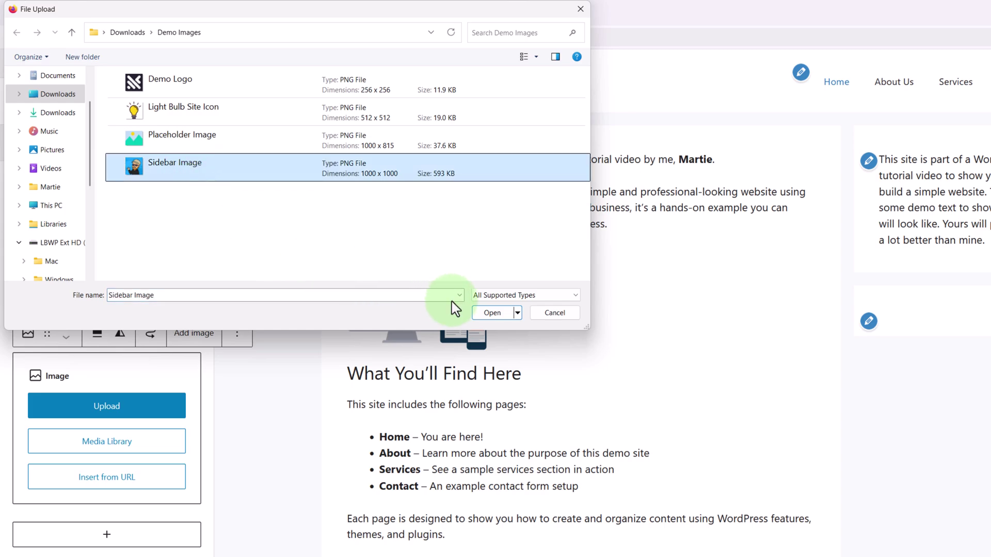
click(478, 316)
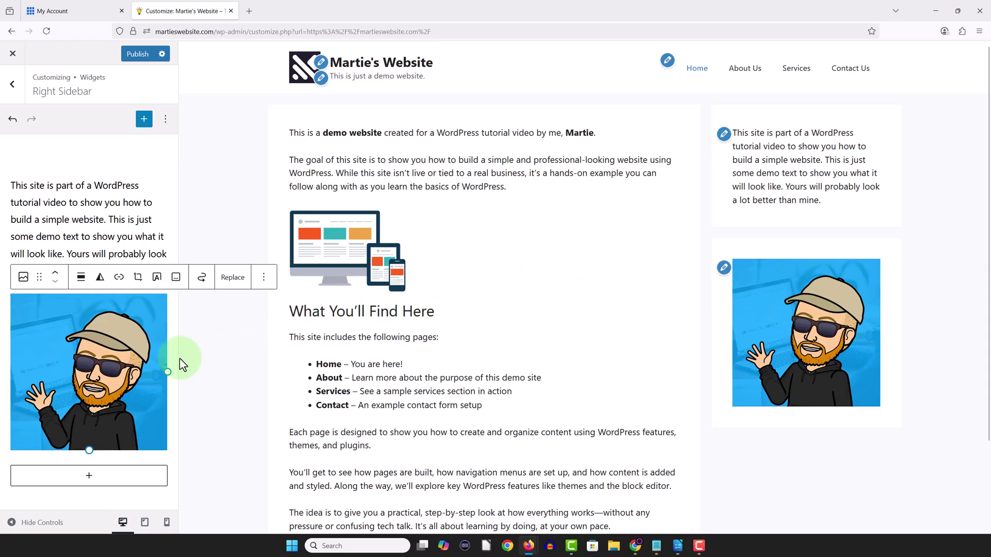
drag(169, 371, 130, 366)
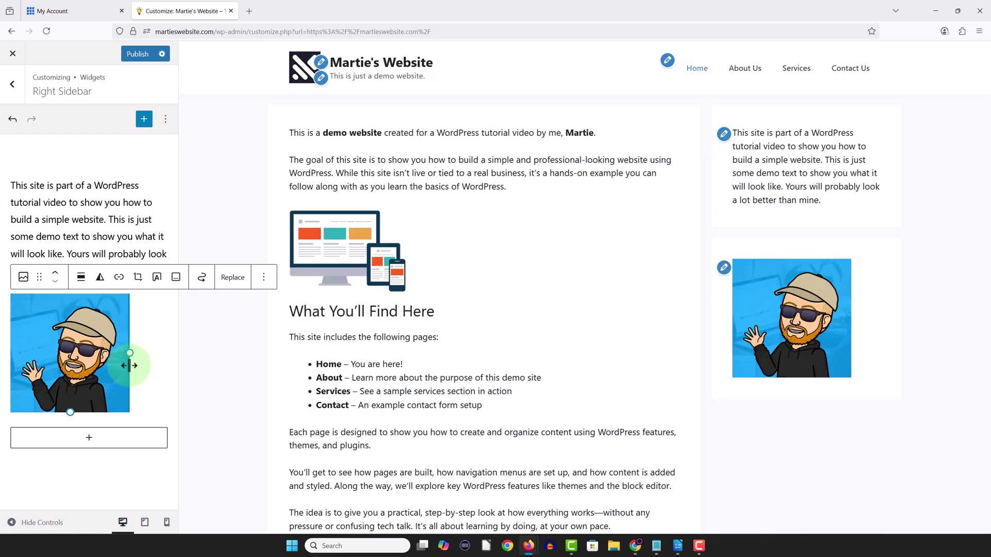
drag(128, 364, 164, 357)
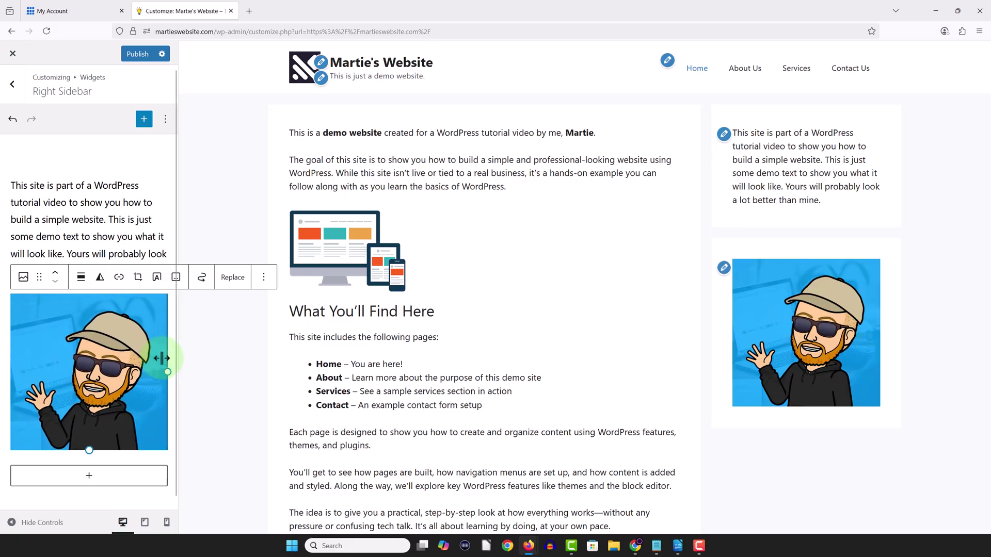
- Move the avatar image block up so it sits above the intro paragraph
click(227, 359)
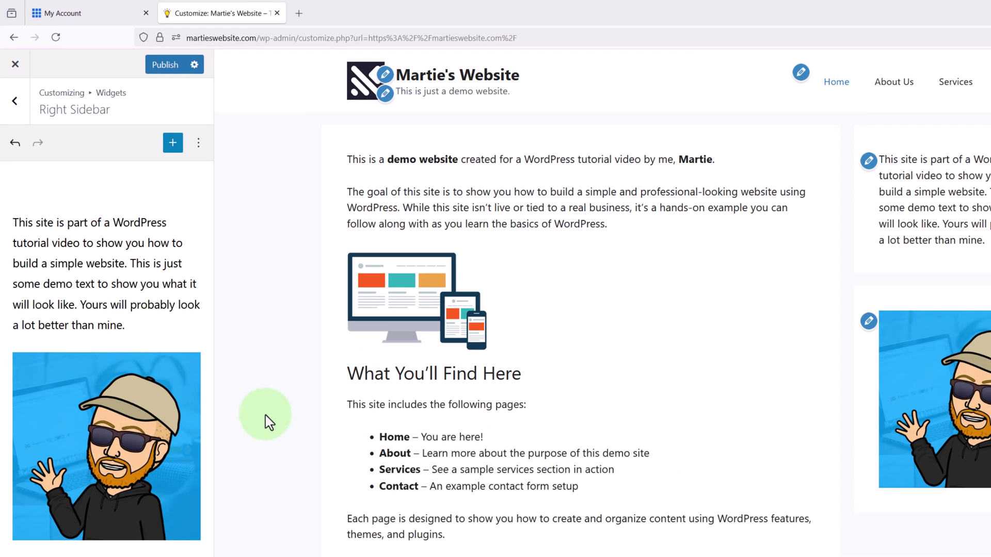
click(126, 405)
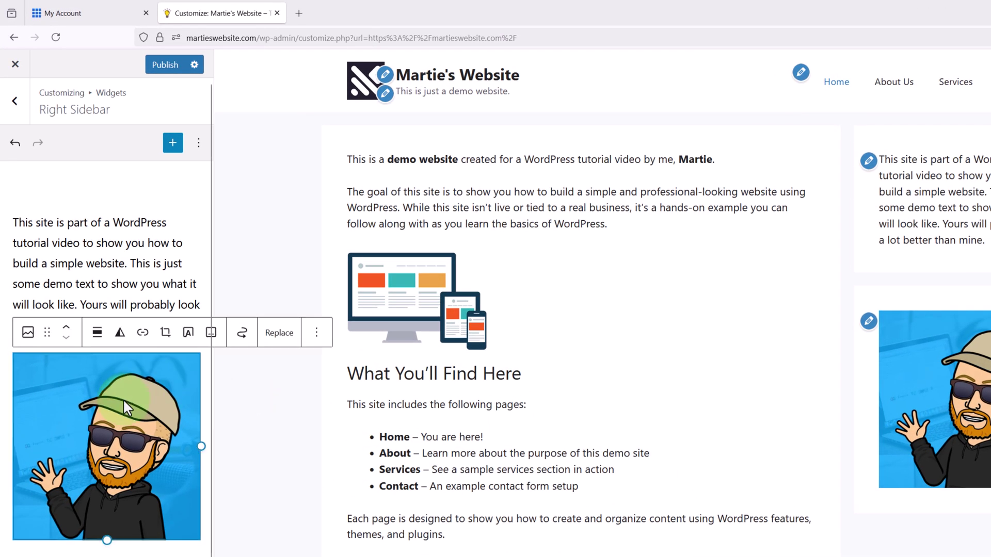
click(66, 329)
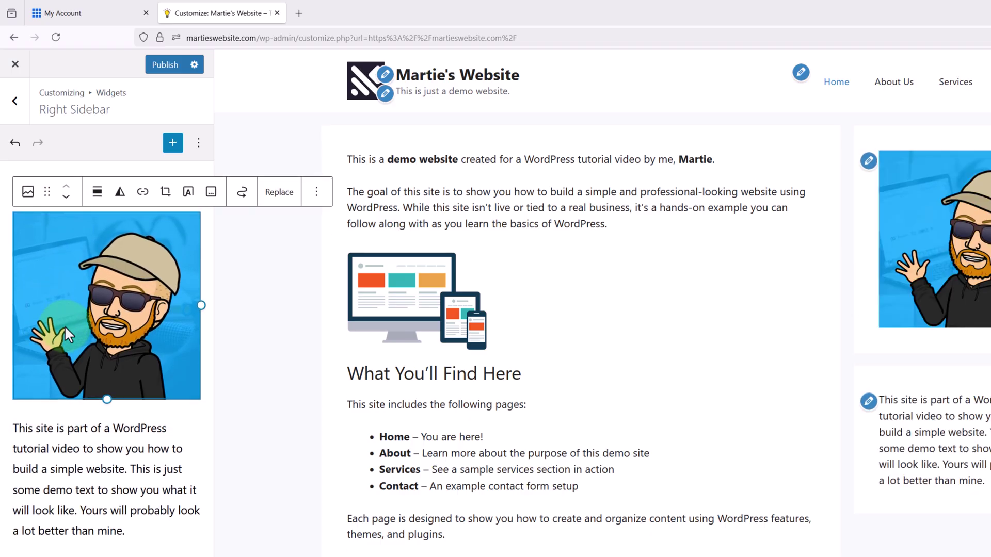
click(250, 334)
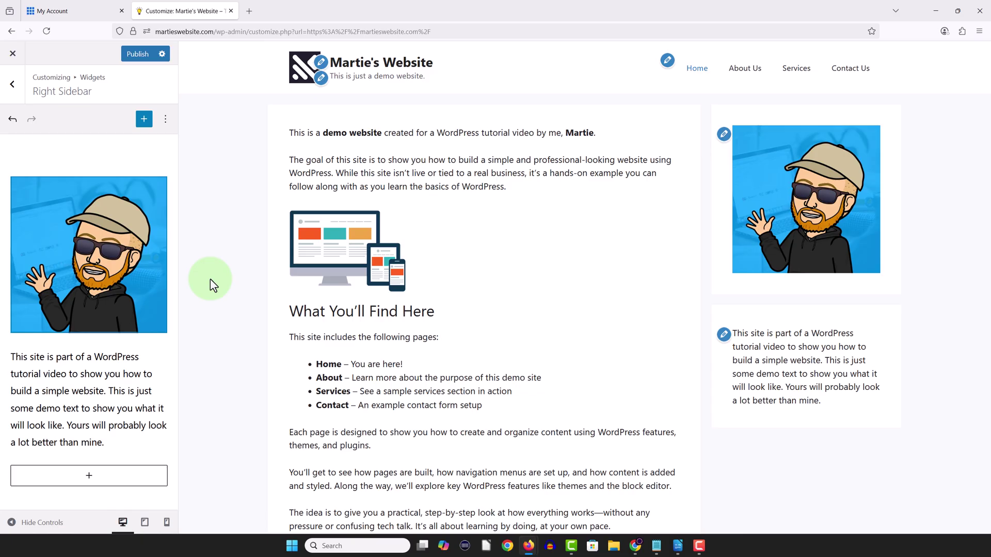
- Add an H2 heading reading 'Martie's Website' below the intro paragraph
click(92, 478)
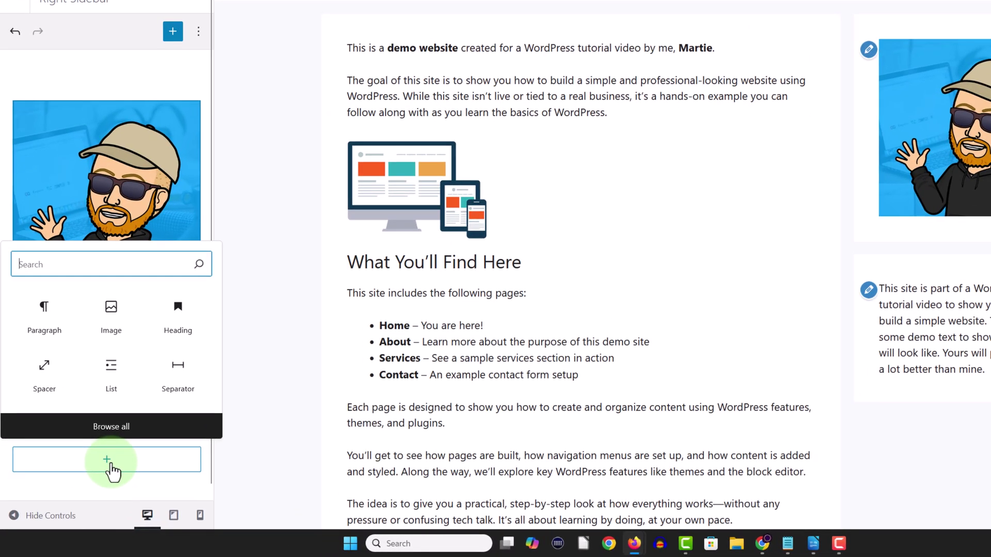
click(175, 327)
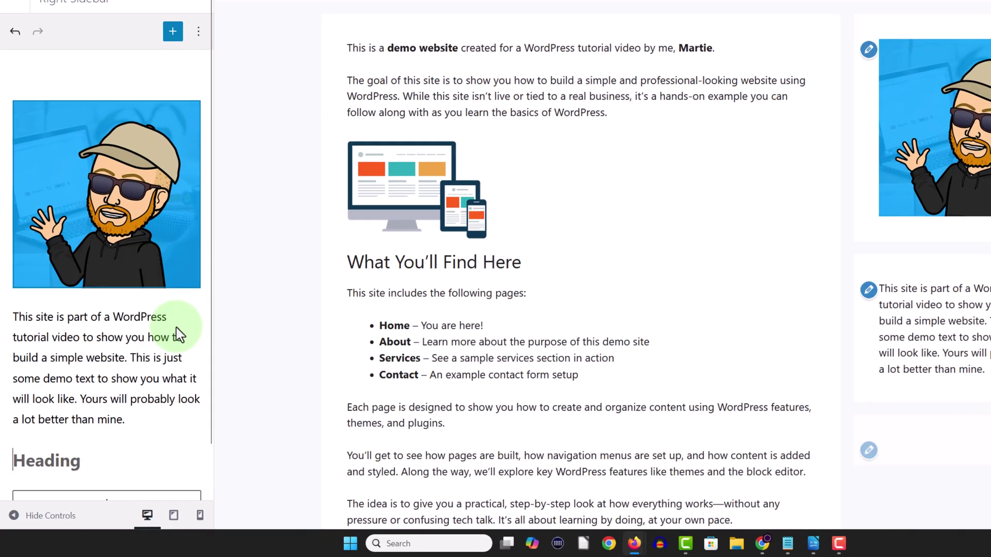
text(Martie's)
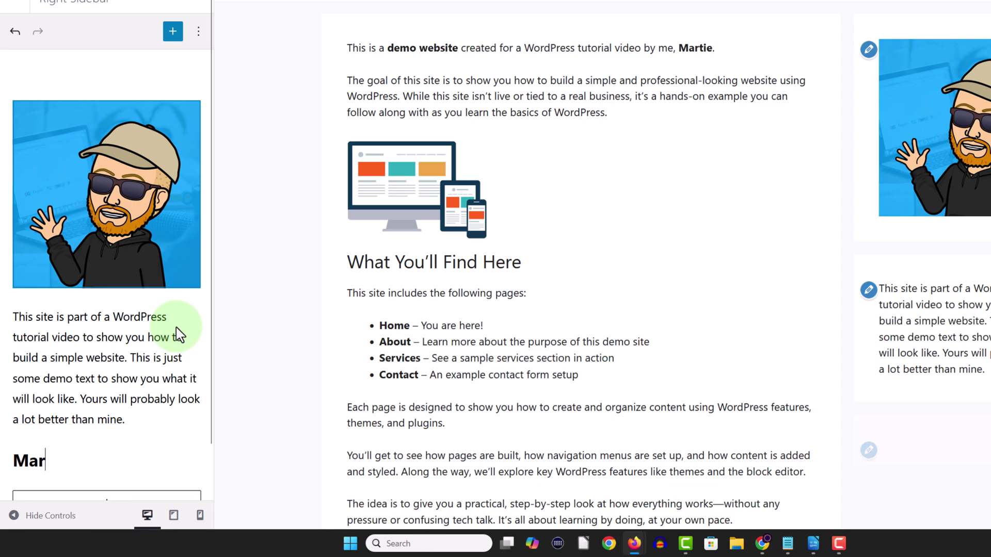
text( Website)
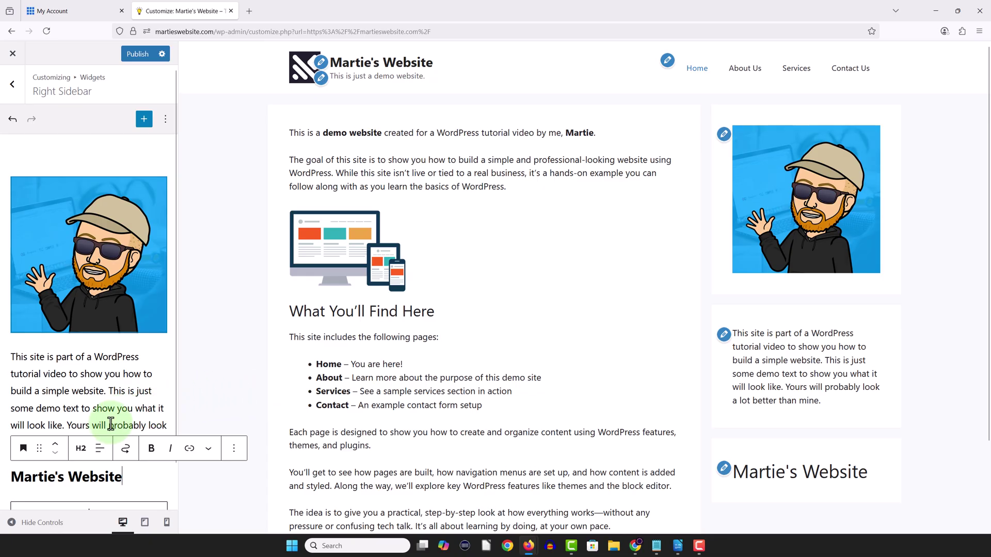
click(80, 451)
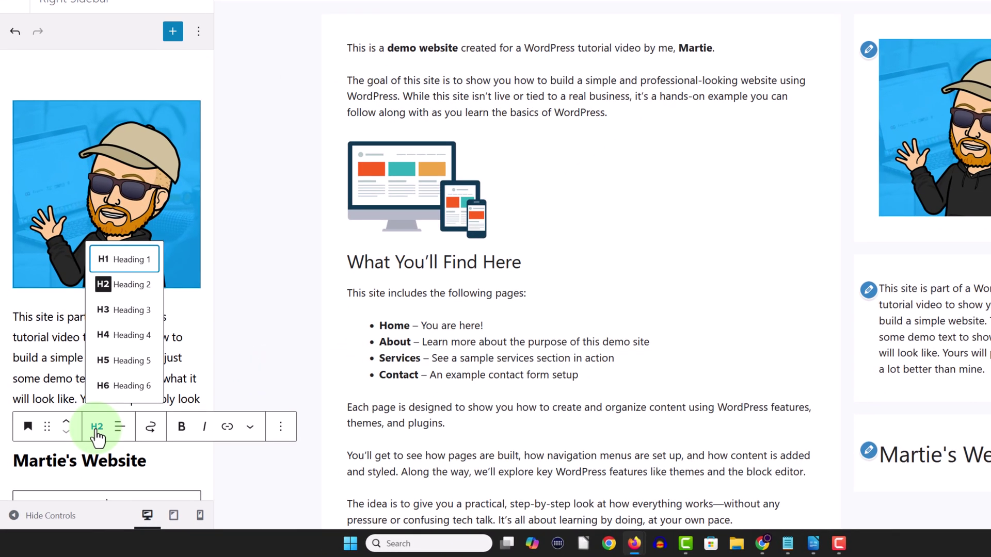
click(97, 428)
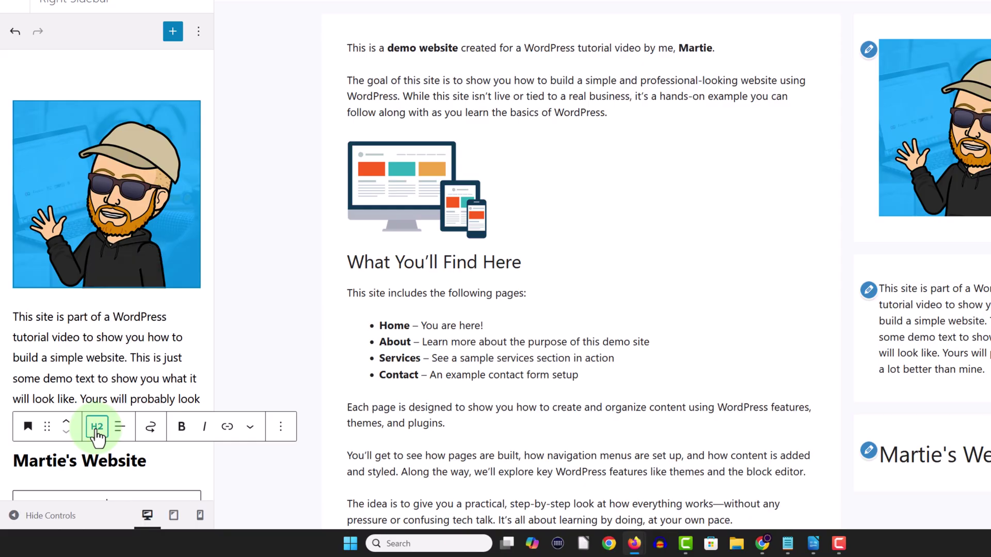
- Keep the heading plain after trying bold and italic, and move it above the intro paragraph
drag(148, 461, 8, 466)
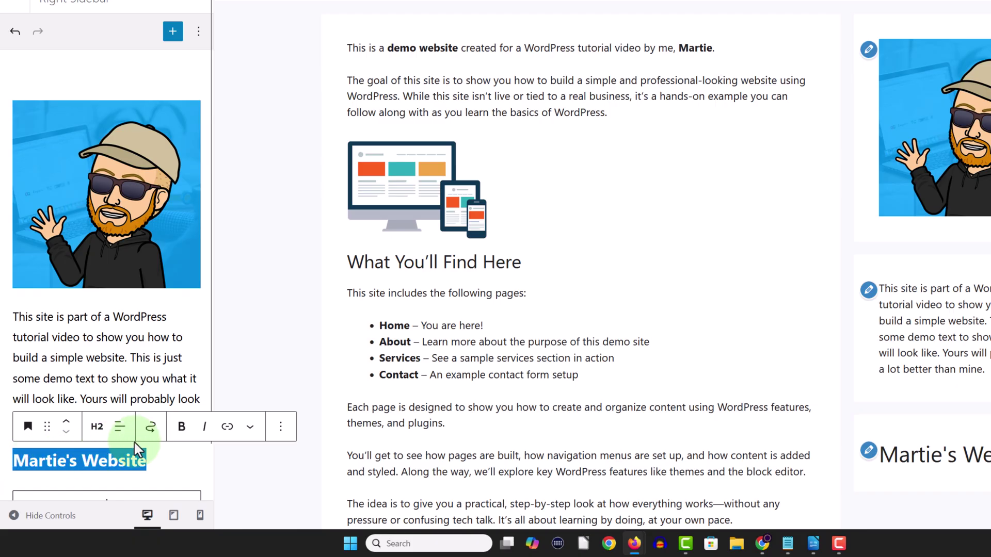
click(181, 428)
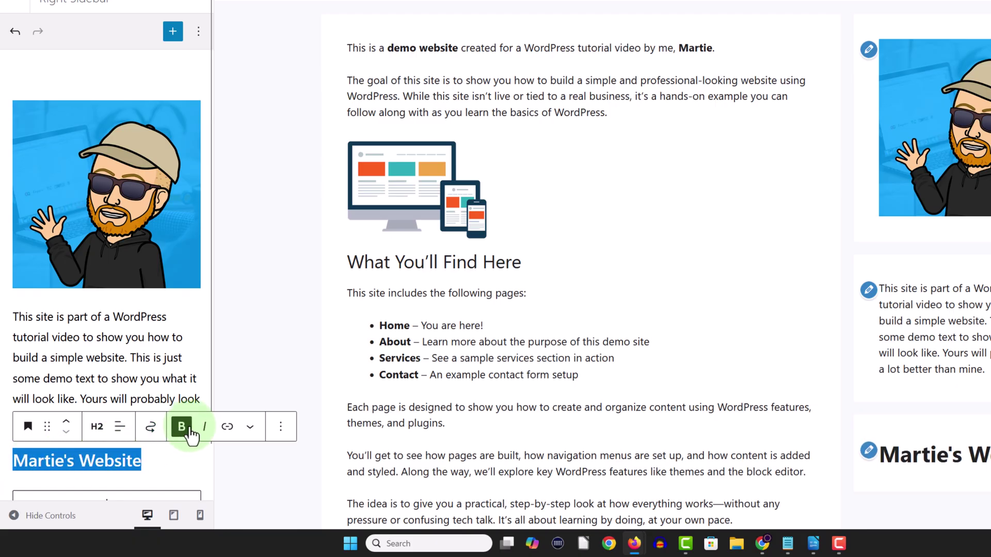
click(204, 429)
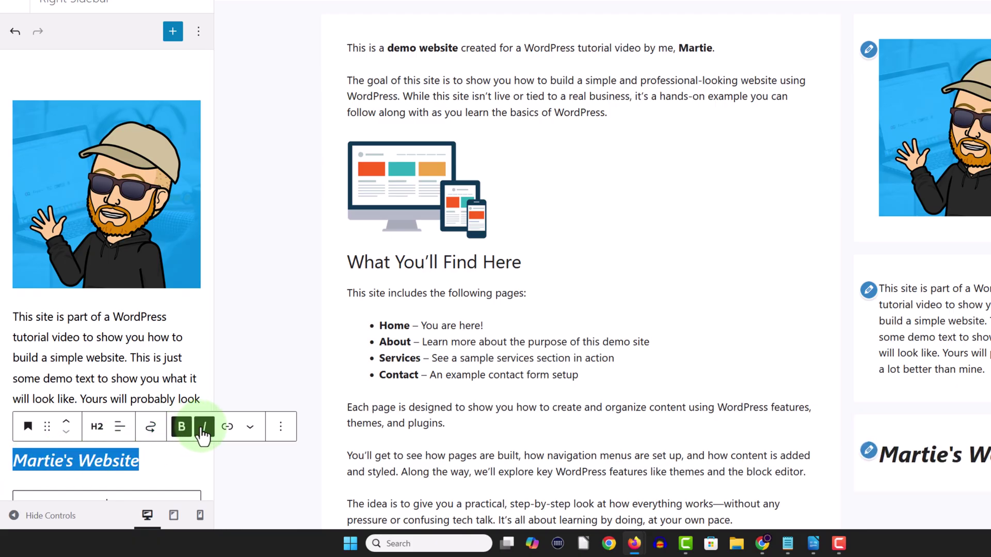
click(203, 429)
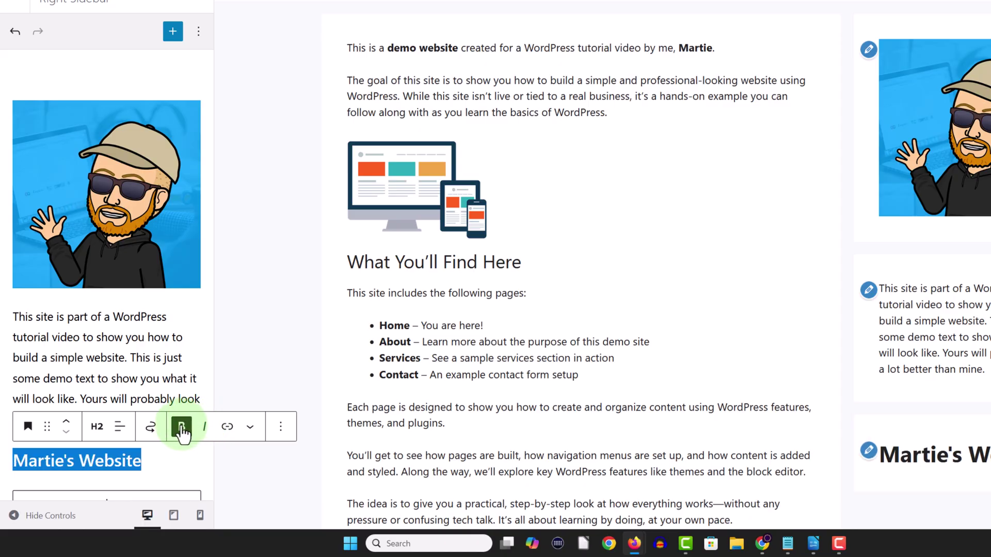
click(181, 428)
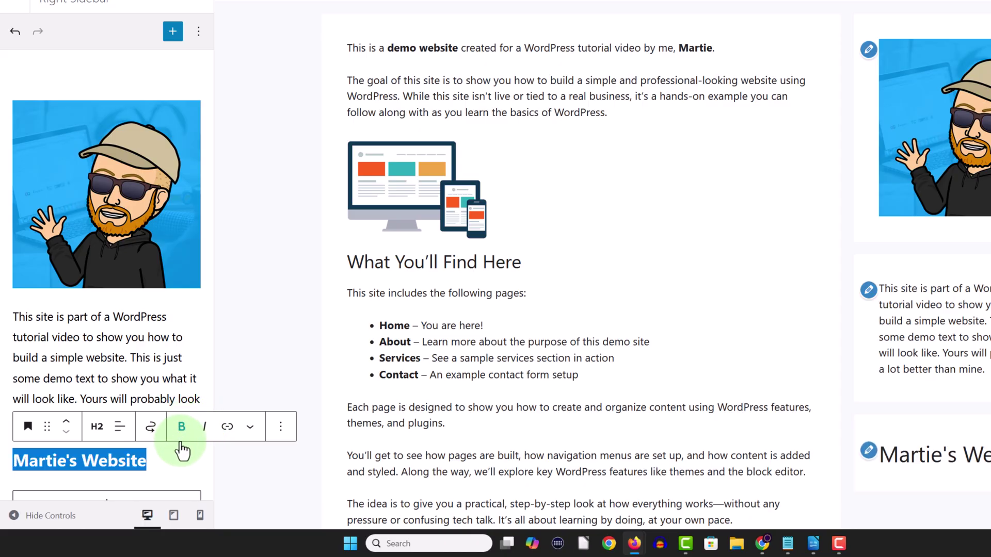
click(231, 464)
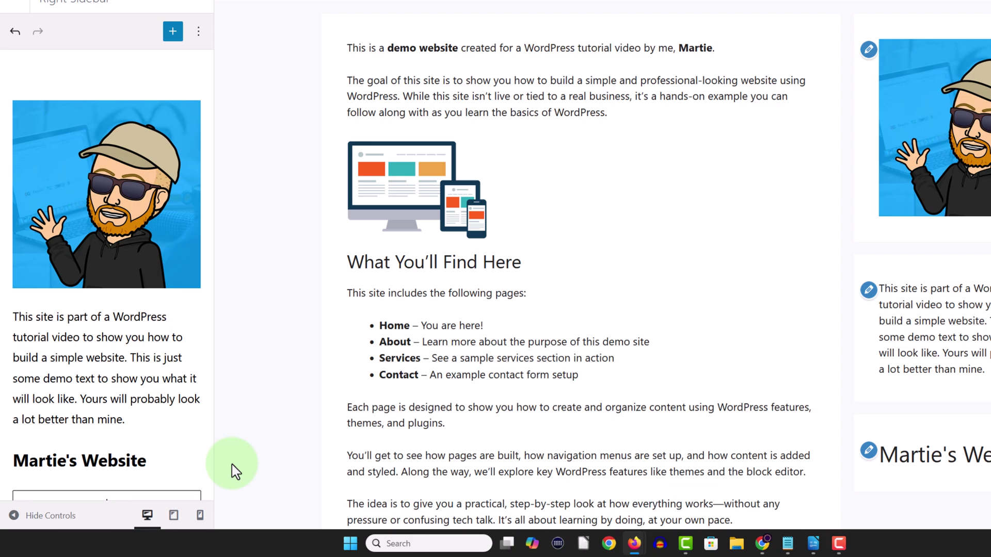
click(97, 460)
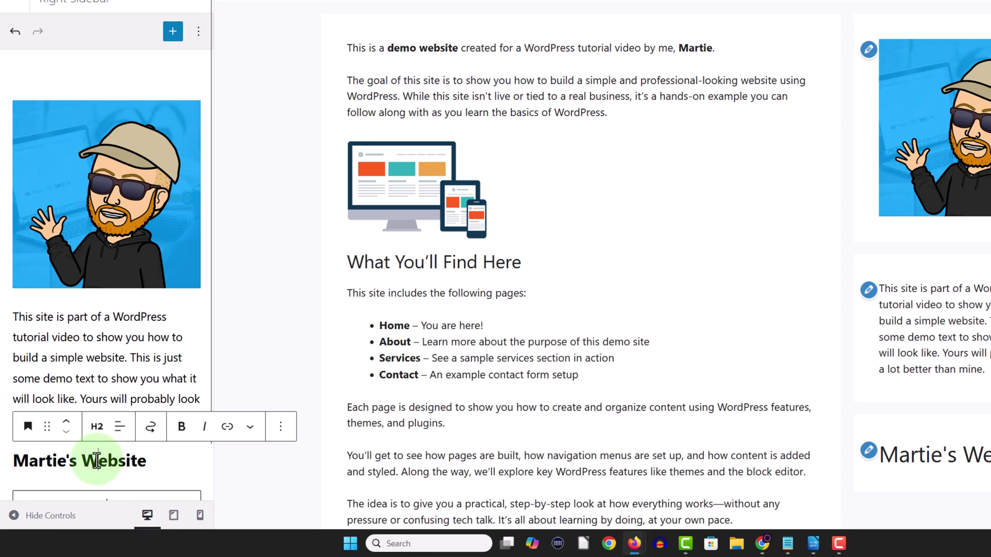
click(66, 421)
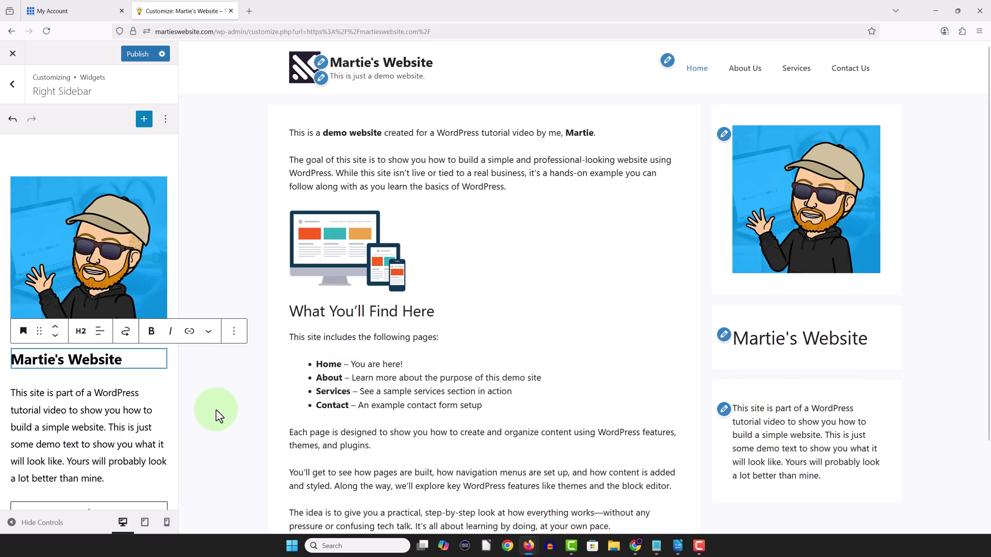
- Group the 'Martie's Website' heading and the intro paragraph into a single Group block
drag(115, 475, 13, 358)
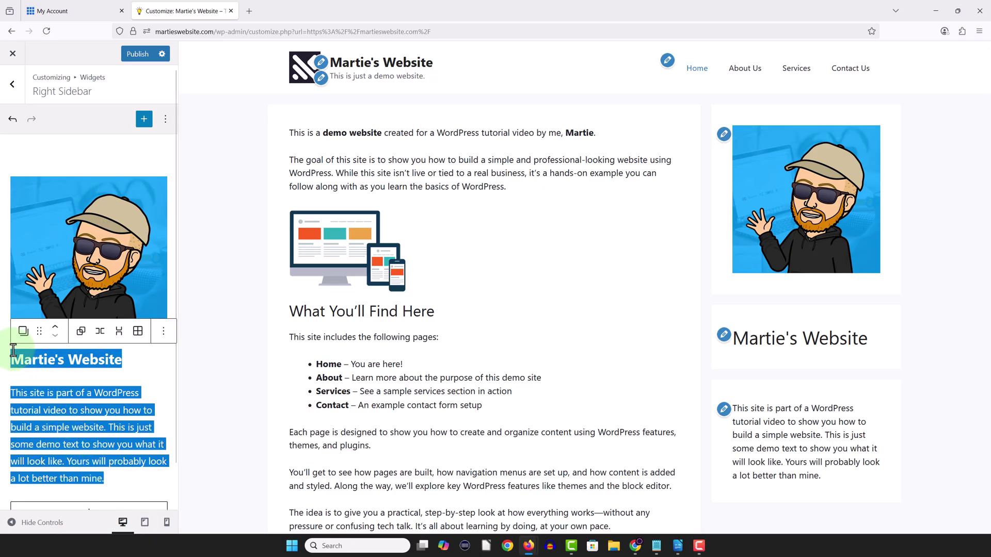
click(23, 331)
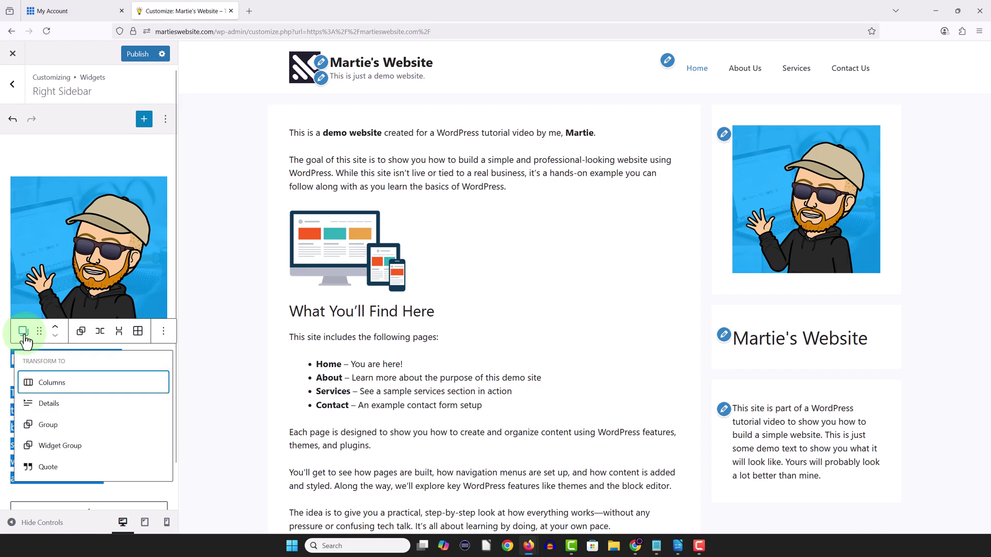
click(41, 424)
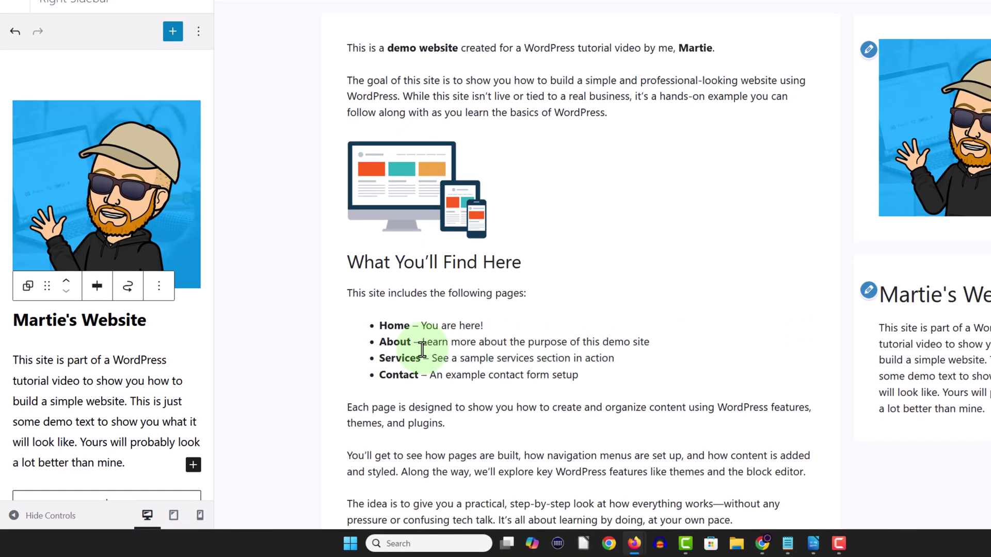
scroll(124, 382, down, 1)
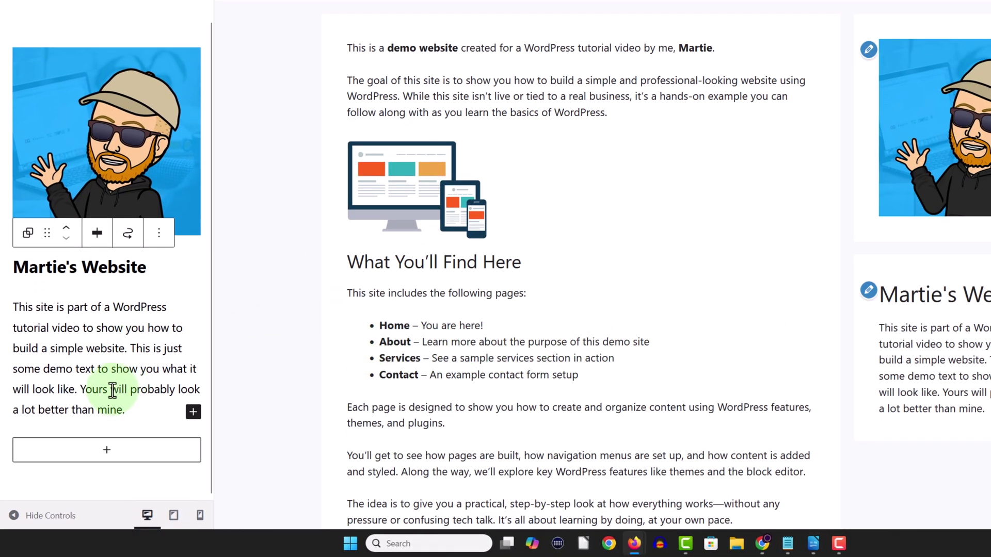
click(111, 456)
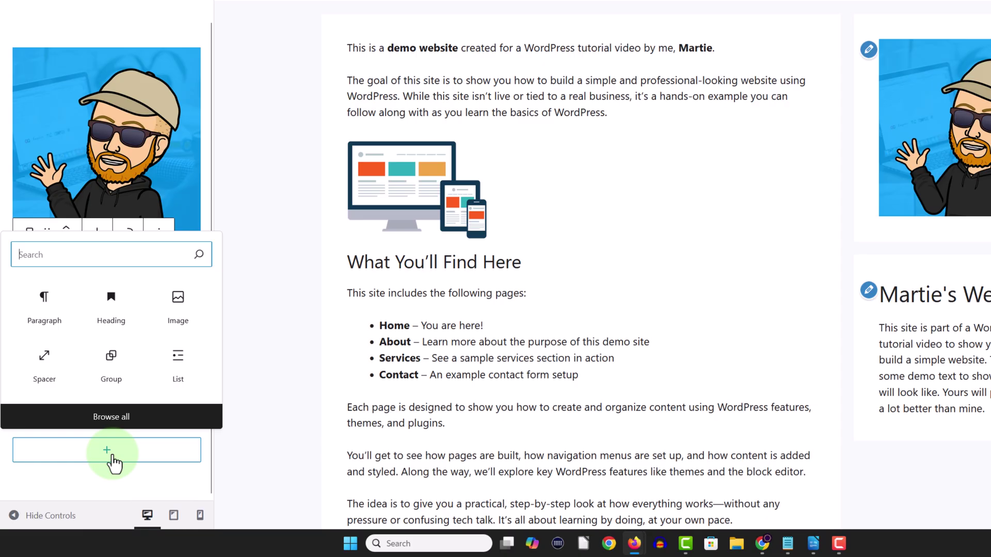
click(110, 419)
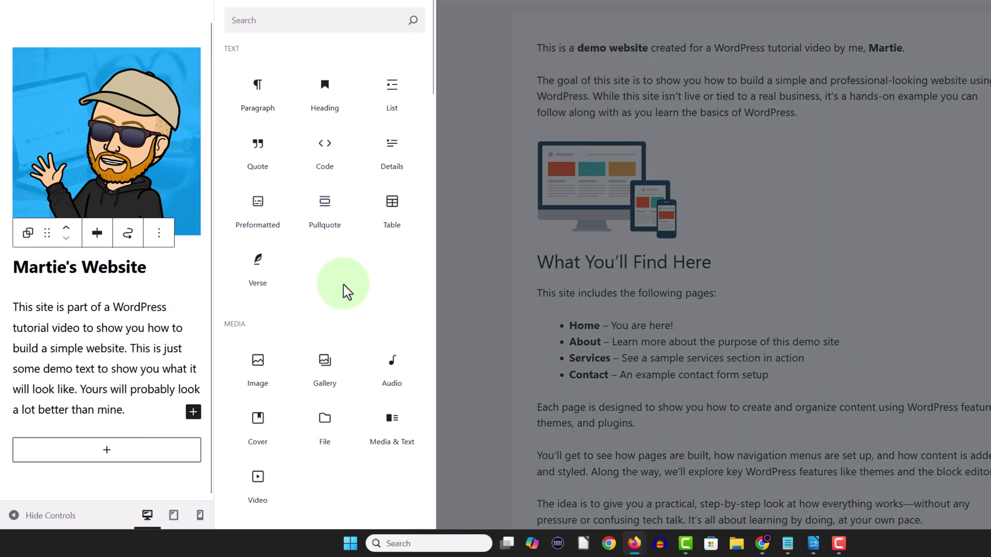
scroll(343, 284, down, 8)
scroll(343, 284, down, 4)
scroll(343, 284, up, 3)
scroll(343, 283, up, 8)
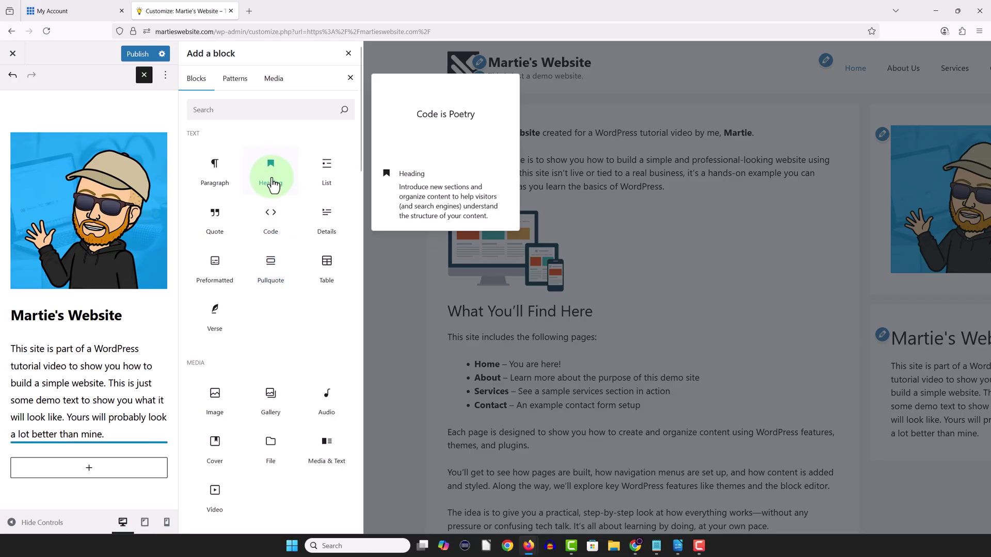
click(348, 54)
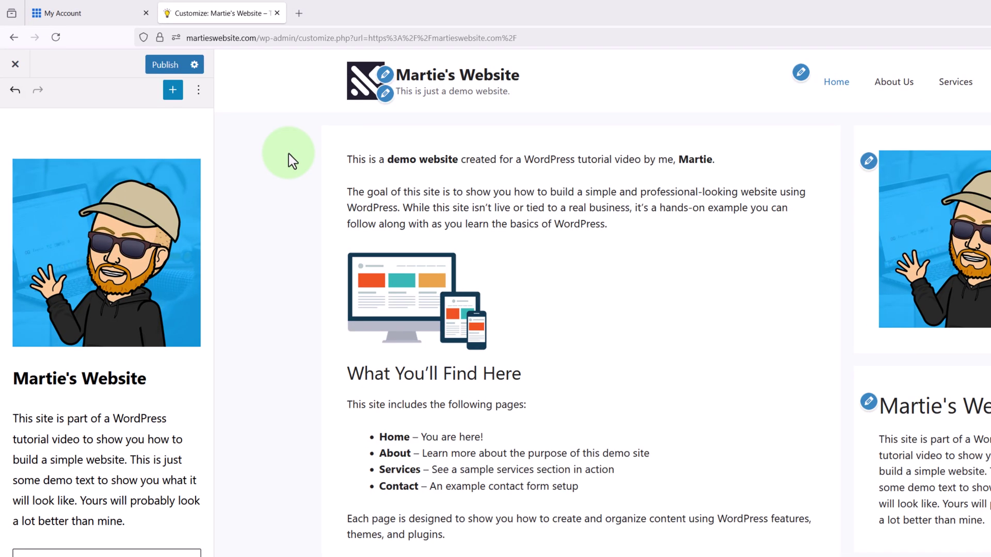
- Publish the sidebar widget changes, then go to the Customizer's Colors panel
click(171, 66)
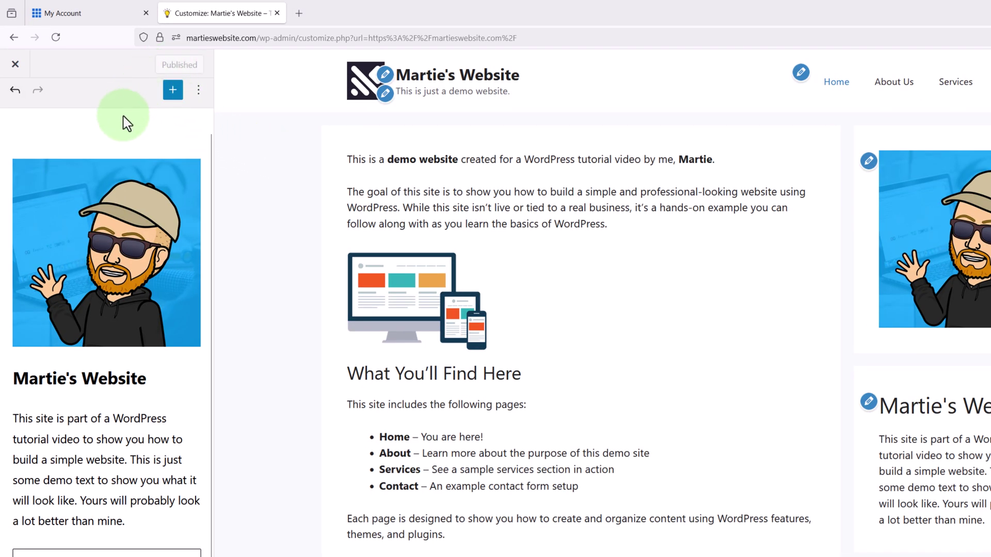
scroll(119, 144, up, 2)
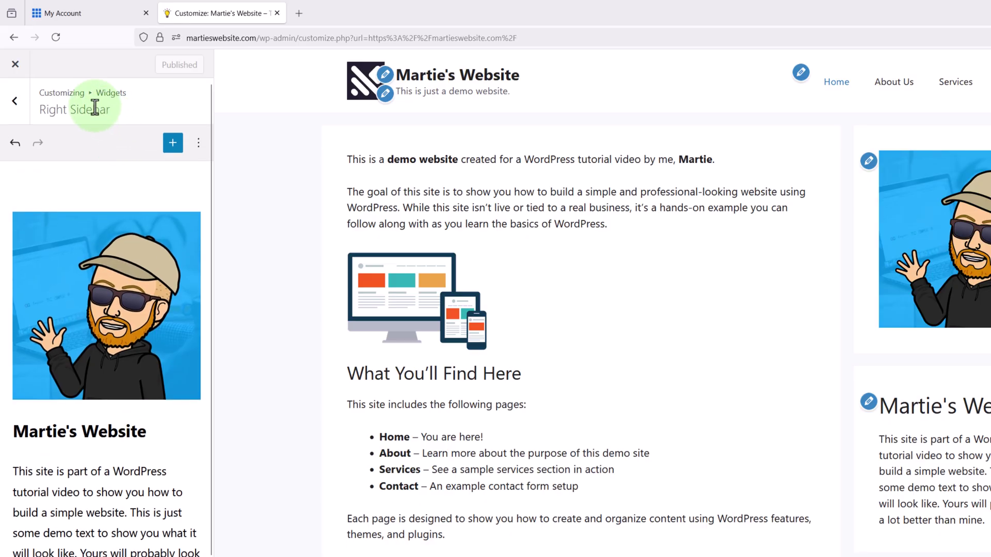
click(14, 111)
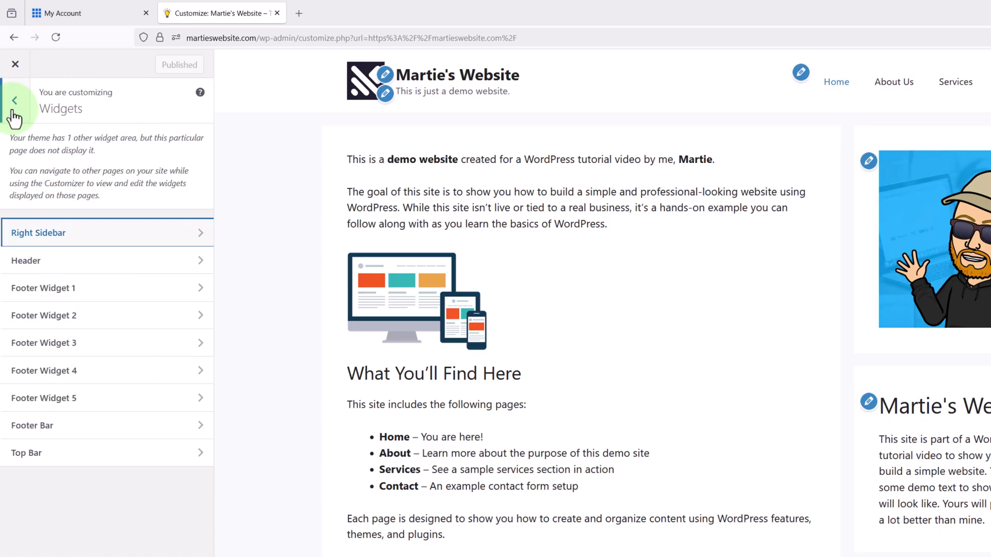
click(14, 110)
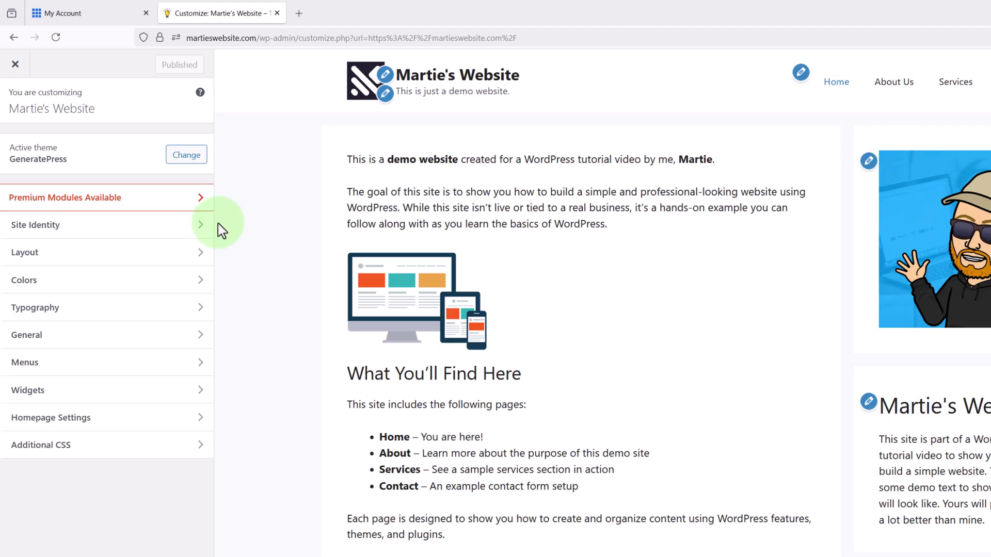
click(40, 292)
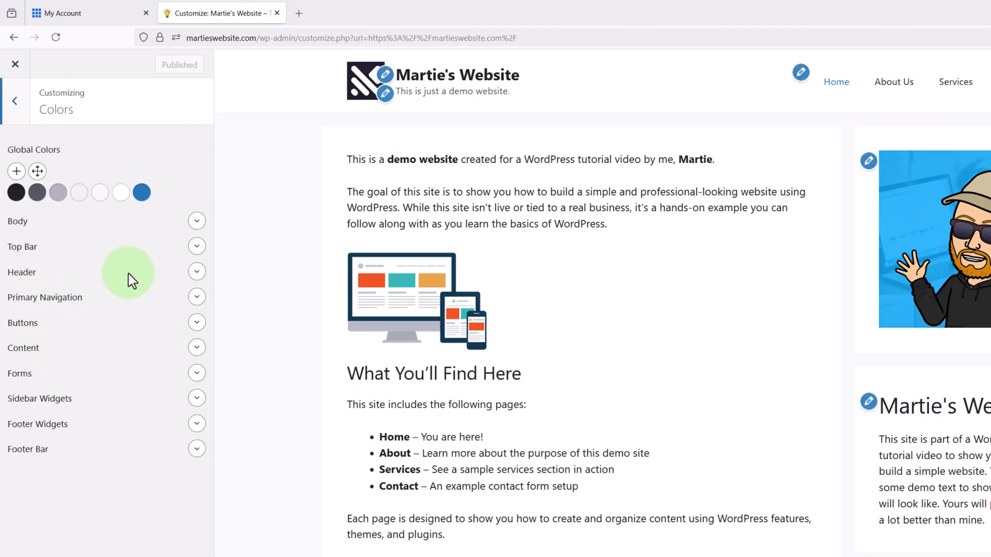
click(198, 223)
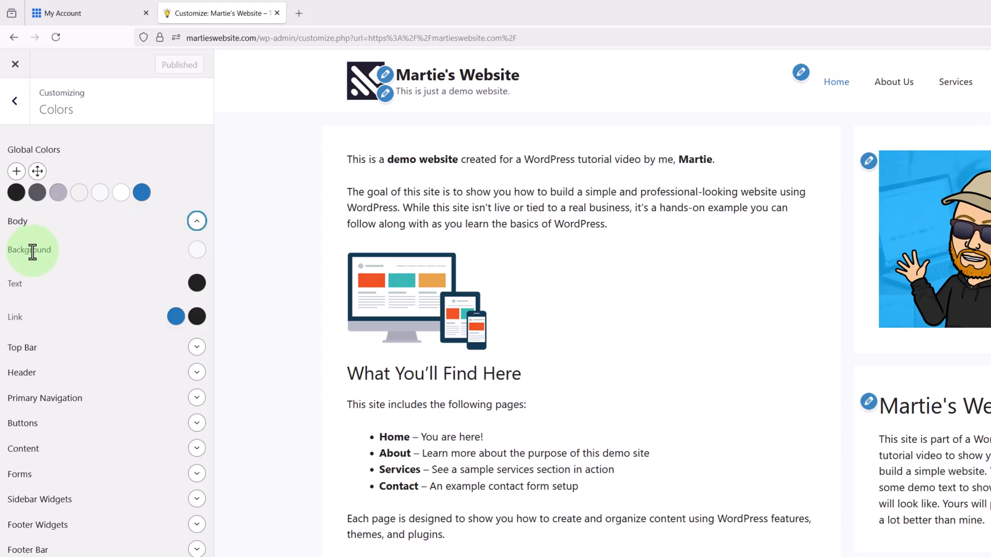
click(196, 251)
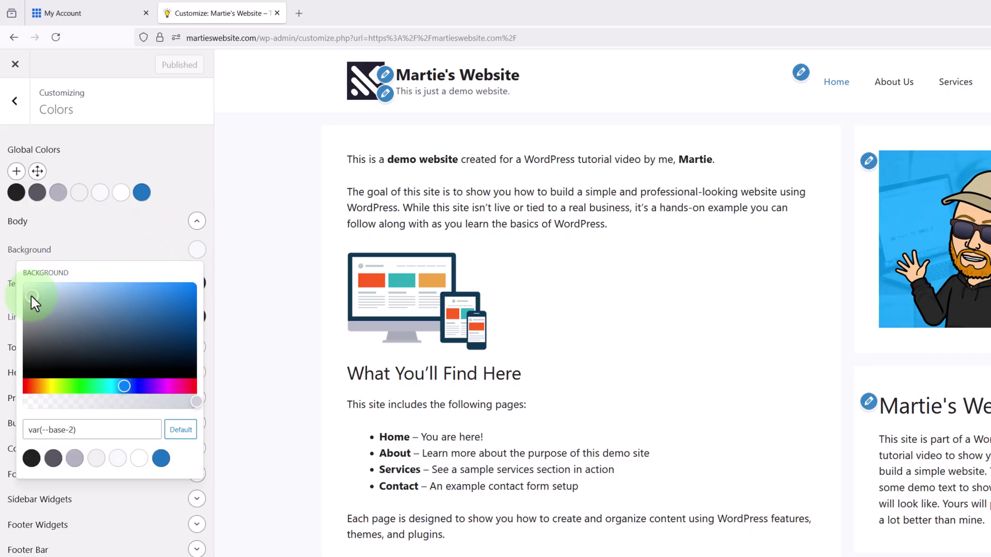
drag(32, 298, 19, 282)
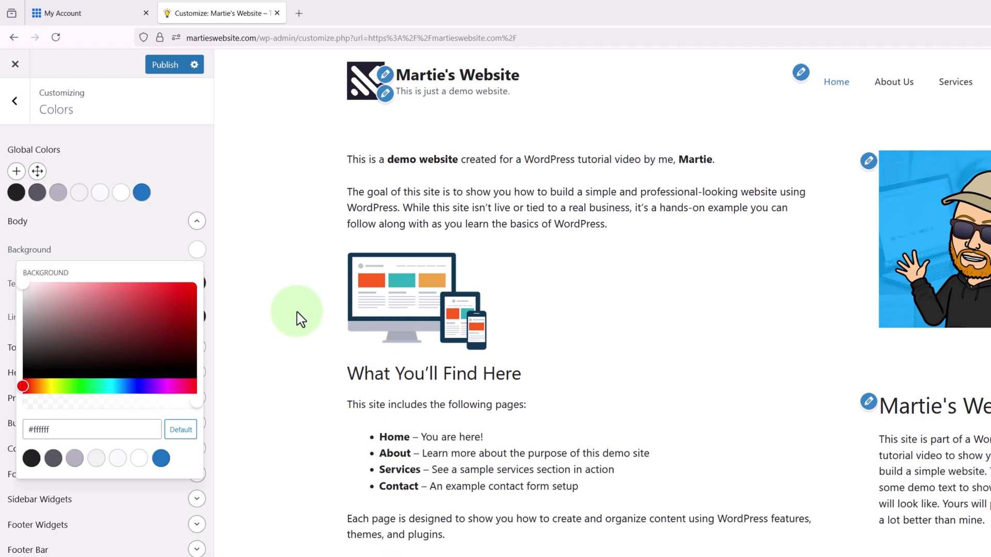
click(79, 314)
drag(79, 314, 123, 300)
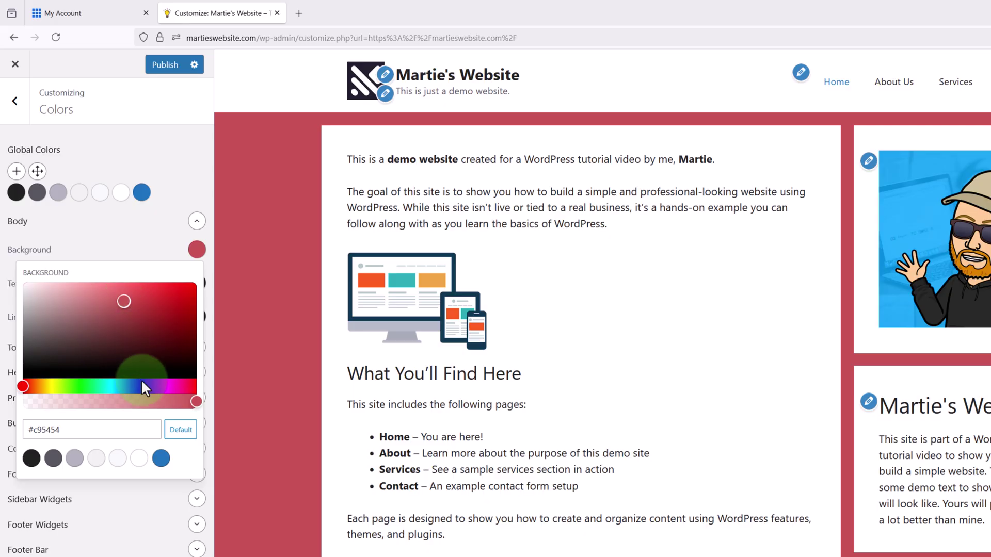
click(180, 434)
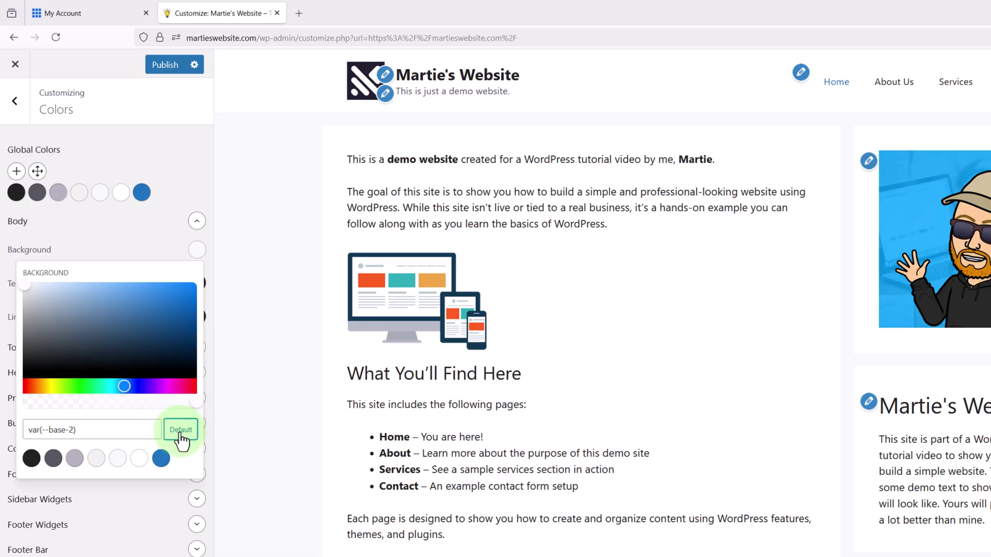
click(294, 298)
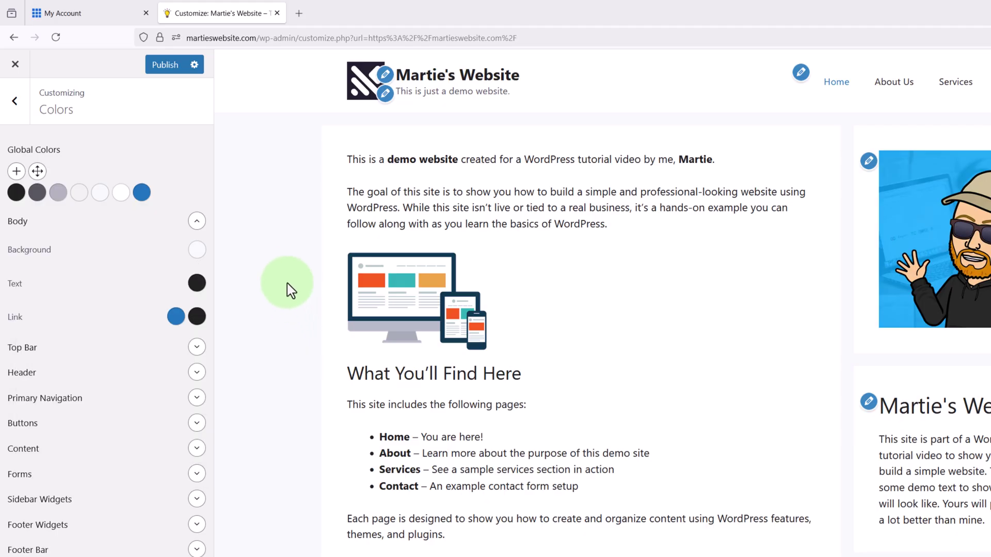
click(196, 284)
mouse_move(119, 339)
mouse_down()
mouse_move(137, 329)
mouse_move(166, 346)
mouse_up()
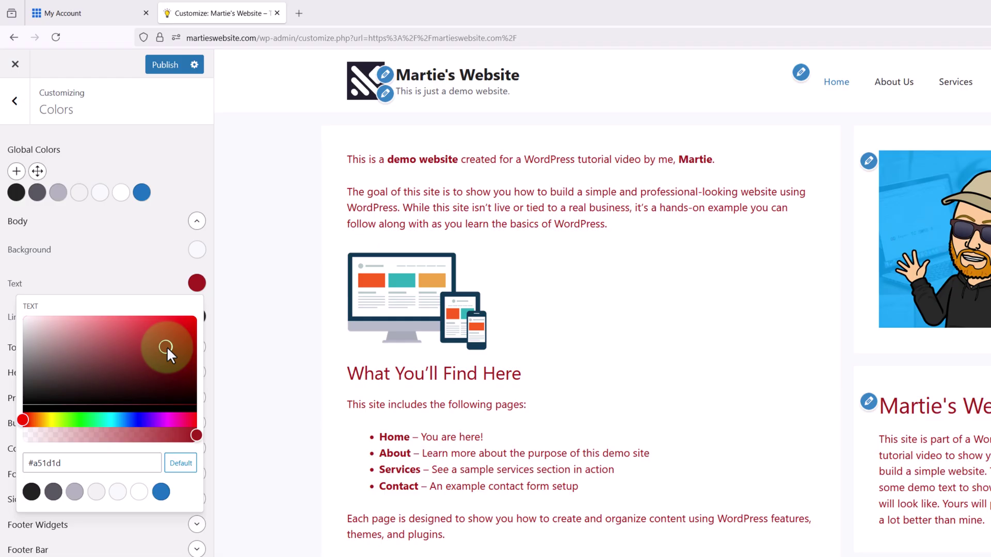
click(180, 464)
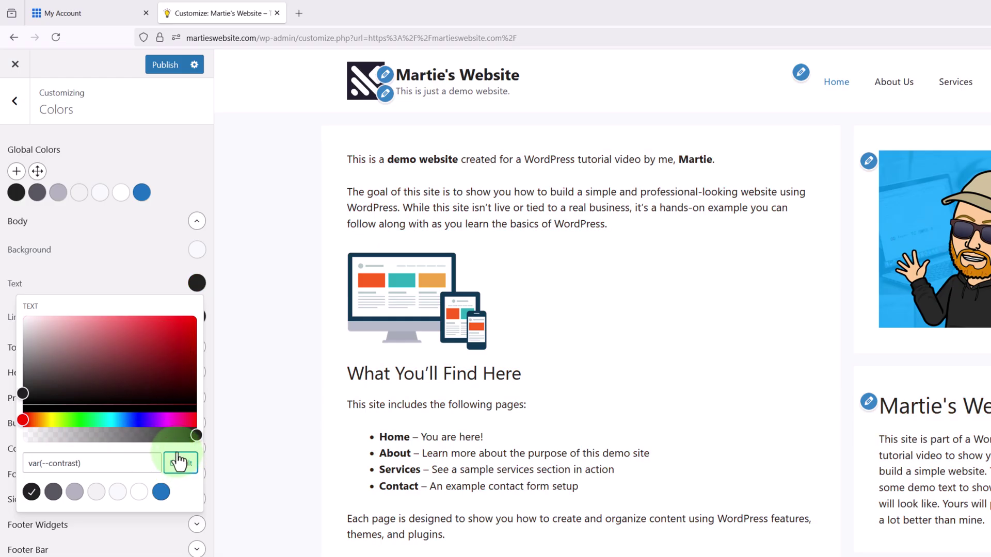
click(246, 302)
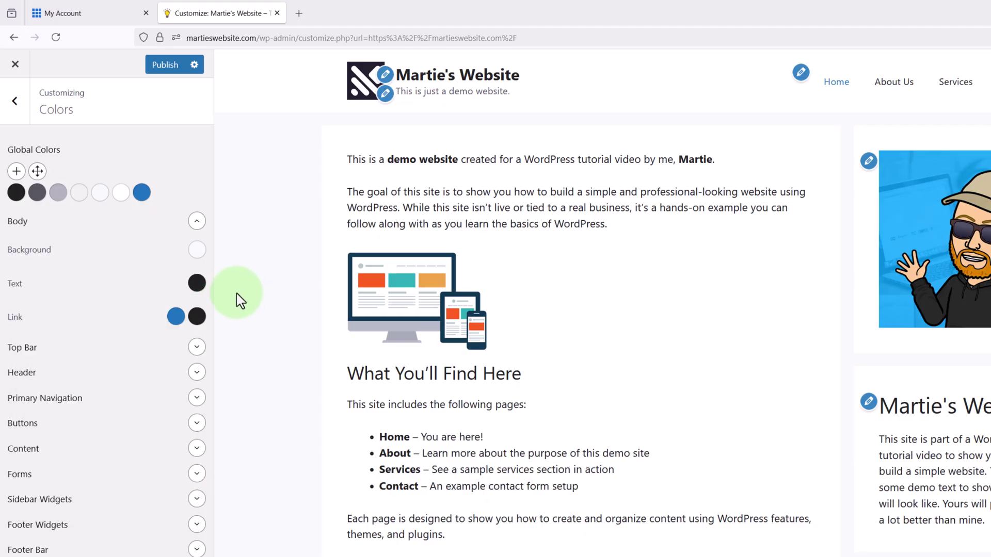
- Collapse the Body and Top Bar colour sections, publish the Customizer changes, and close the Customizer
click(197, 222)
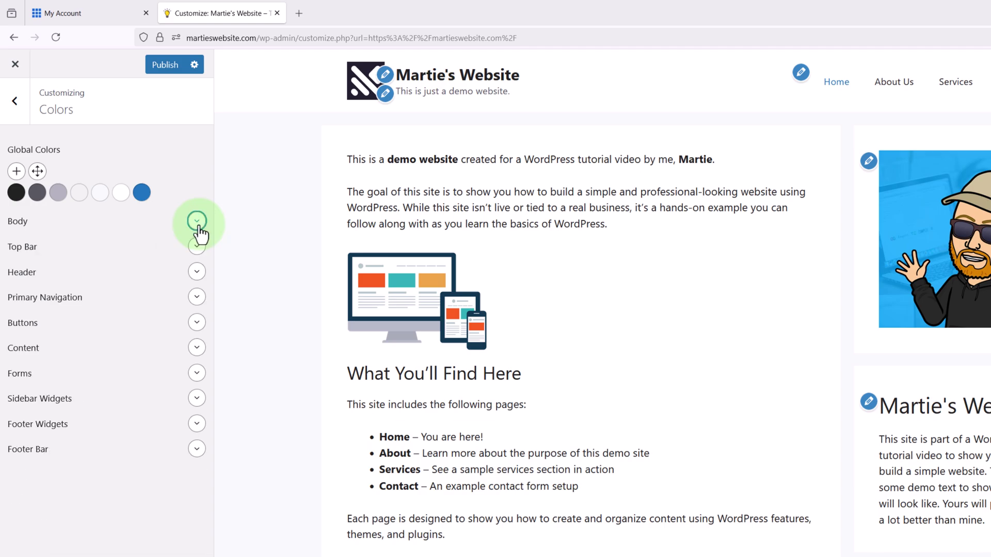
click(198, 247)
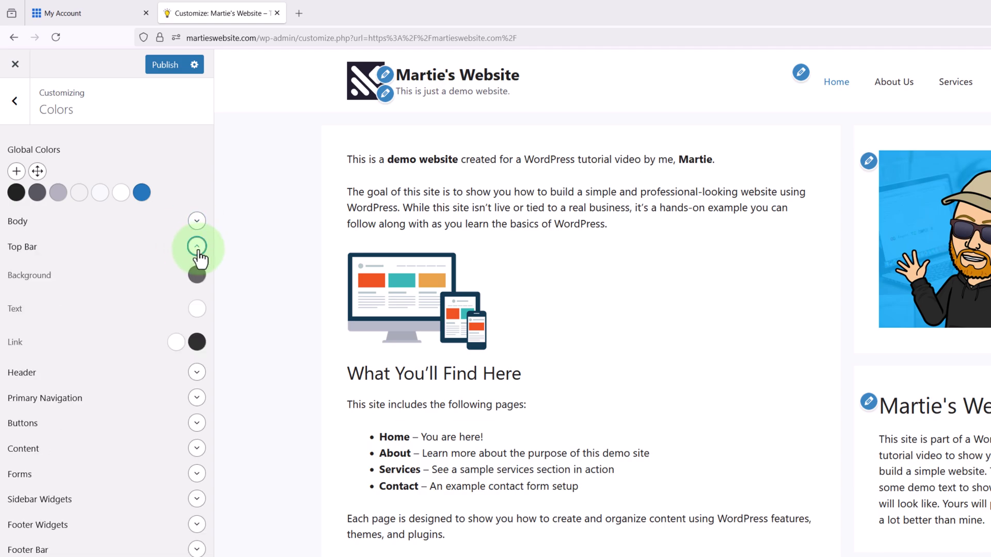
click(197, 249)
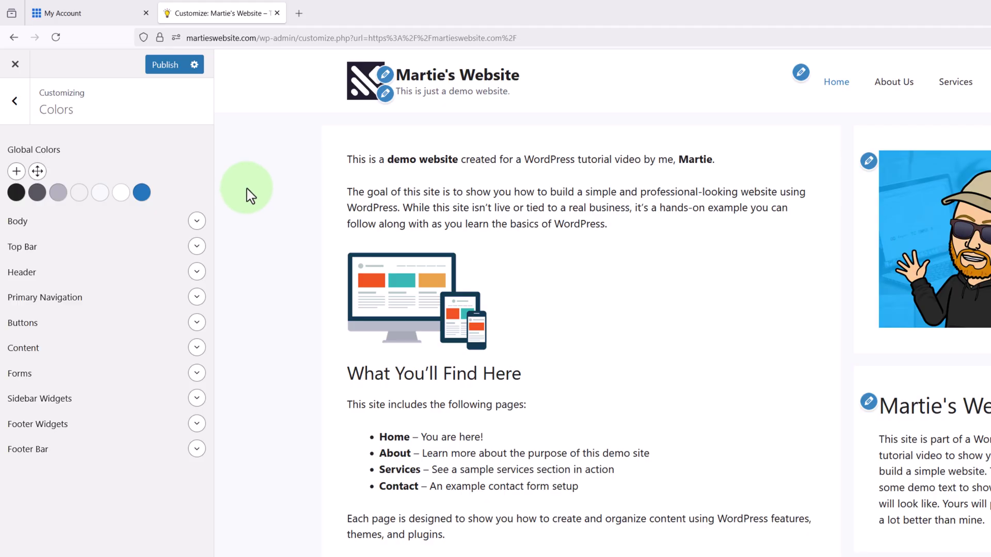
click(165, 68)
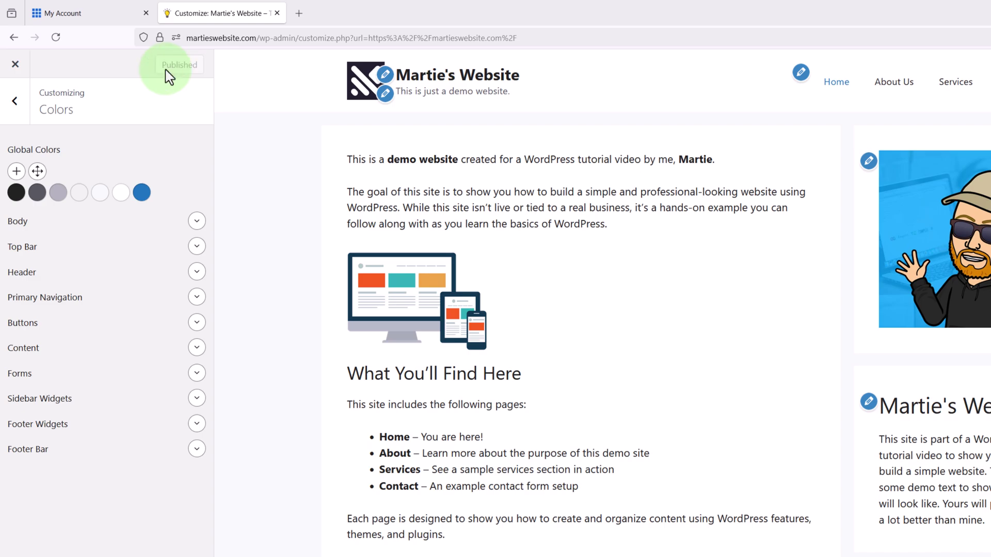
click(16, 65)
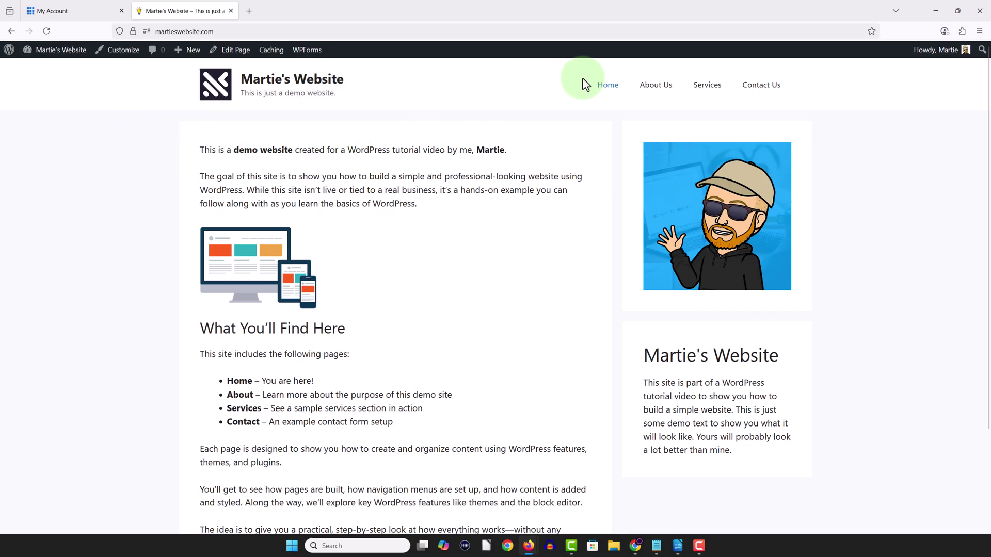
click(646, 90)
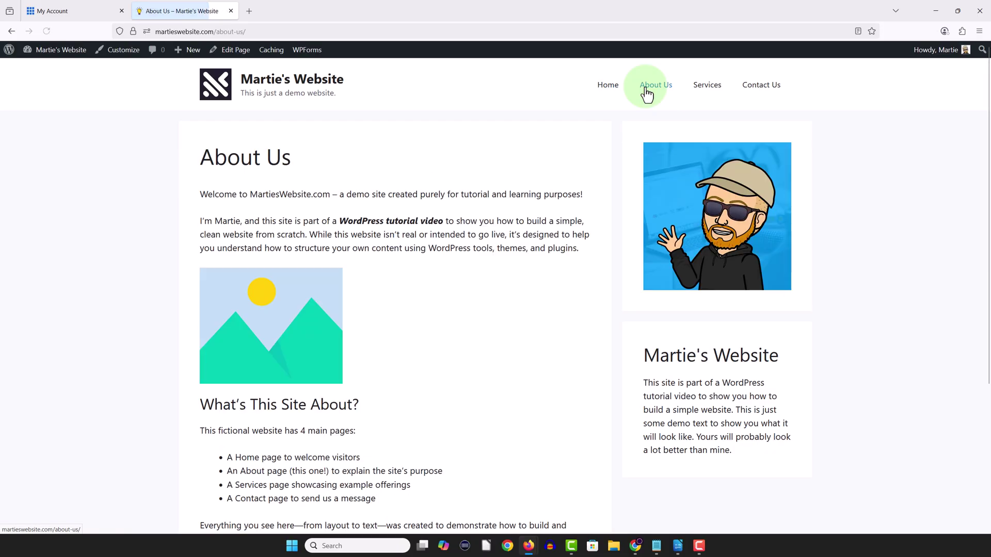
click(700, 93)
click(762, 94)
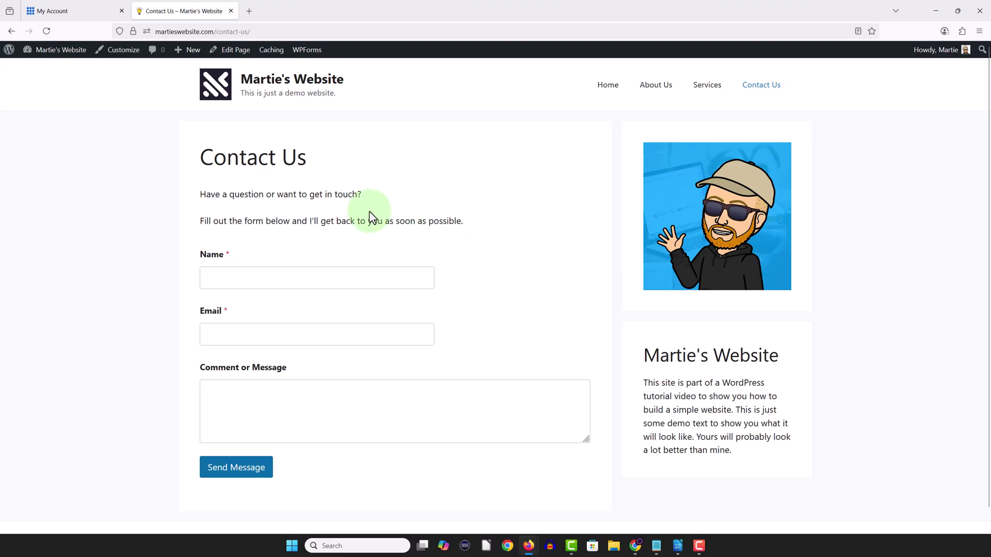
click(315, 83)
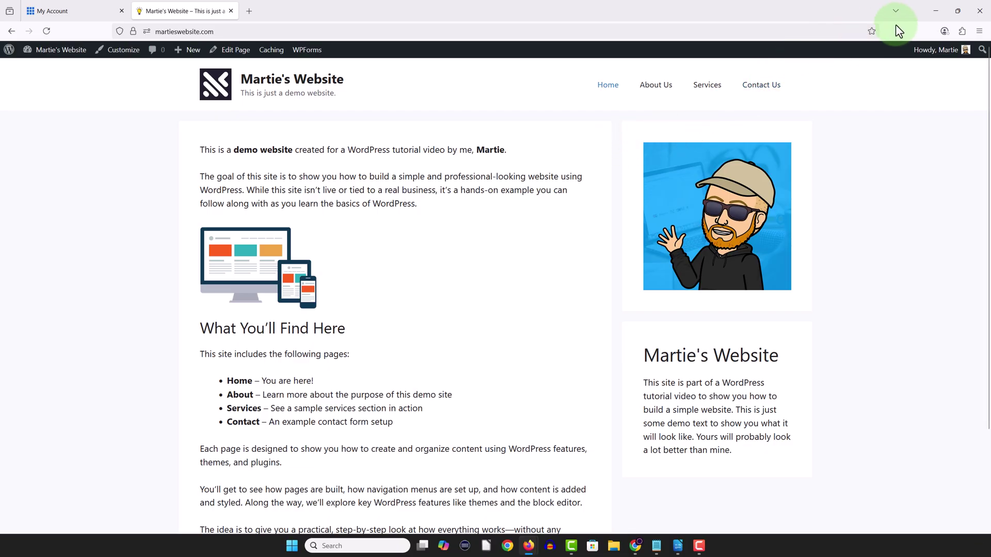
click(955, 11)
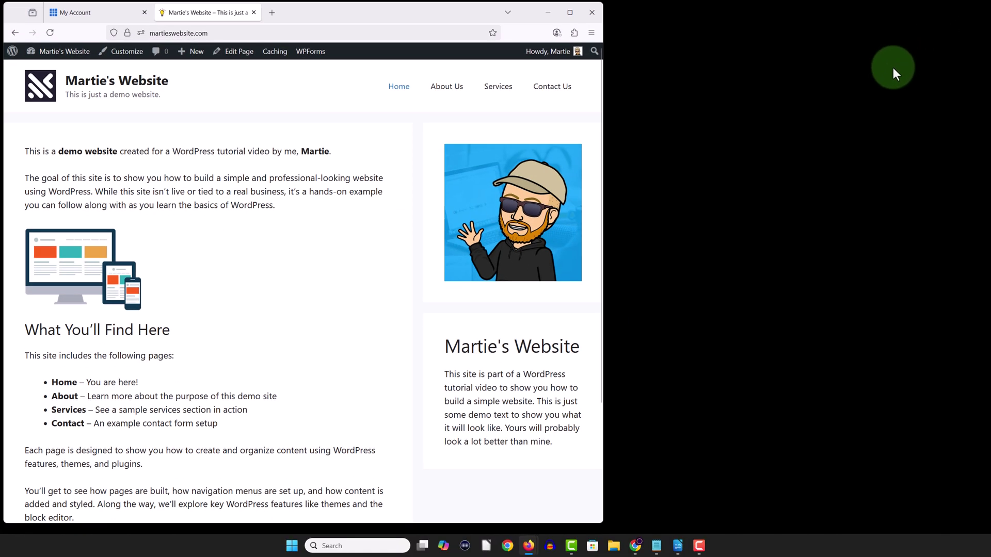
scroll(385, 238, down, 3)
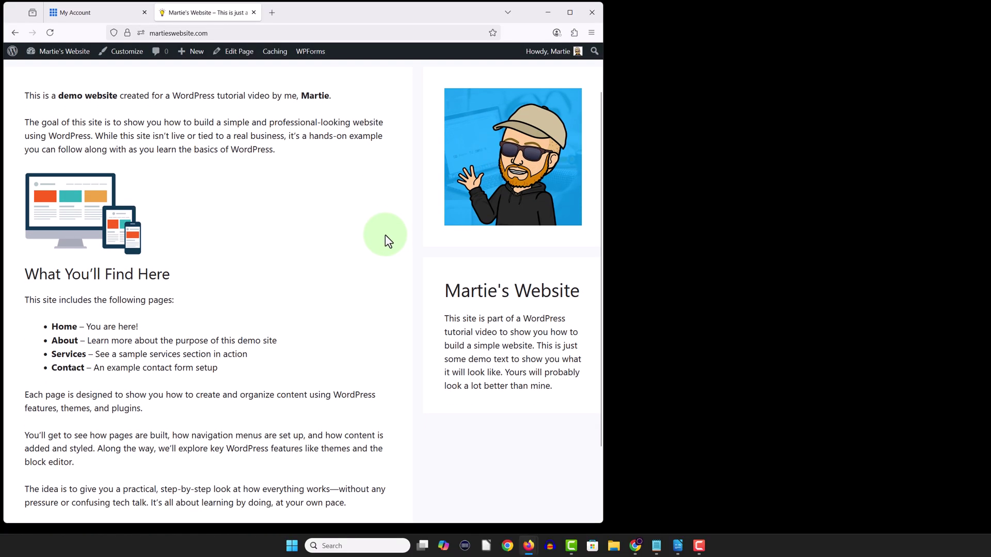
scroll(385, 234, up, 3)
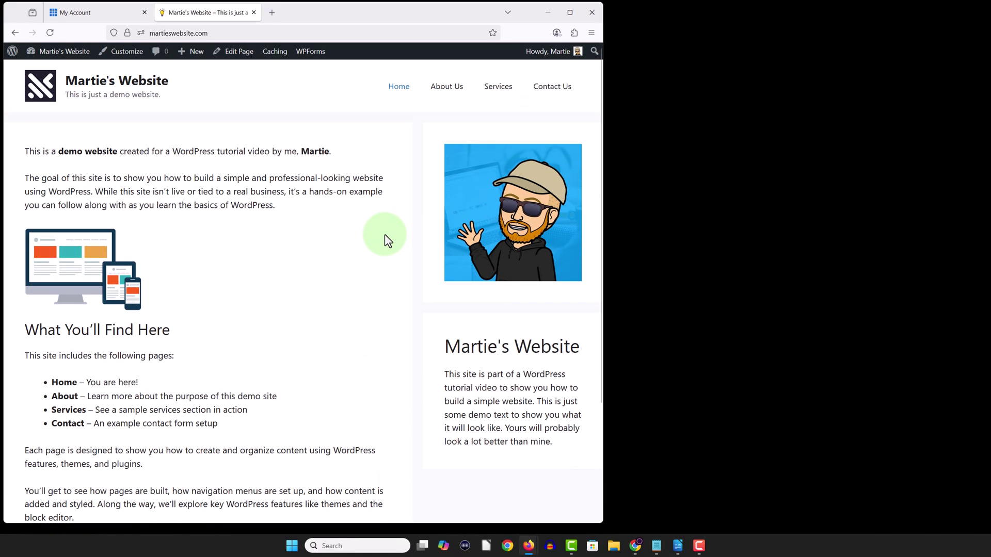
drag(602, 204, 326, 192)
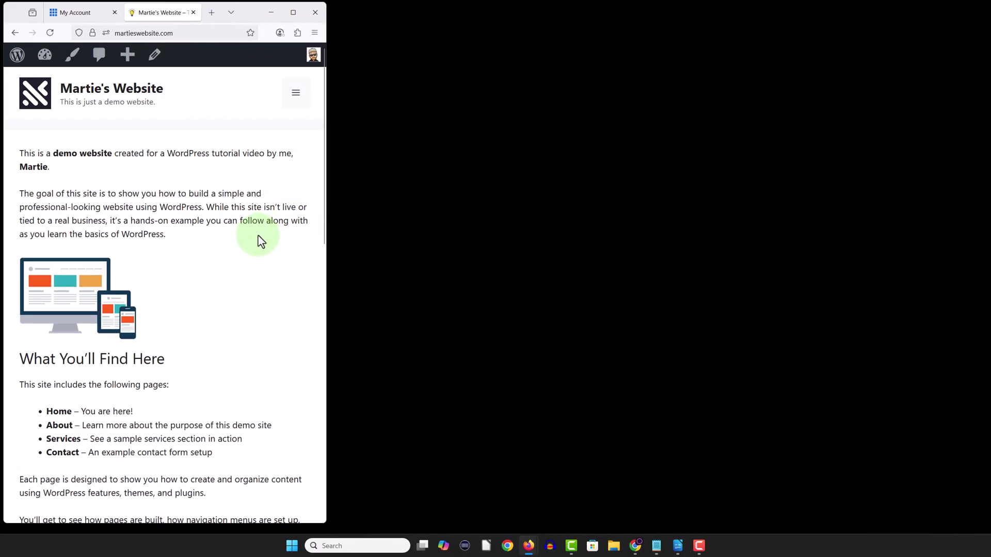
scroll(259, 236, down, 10)
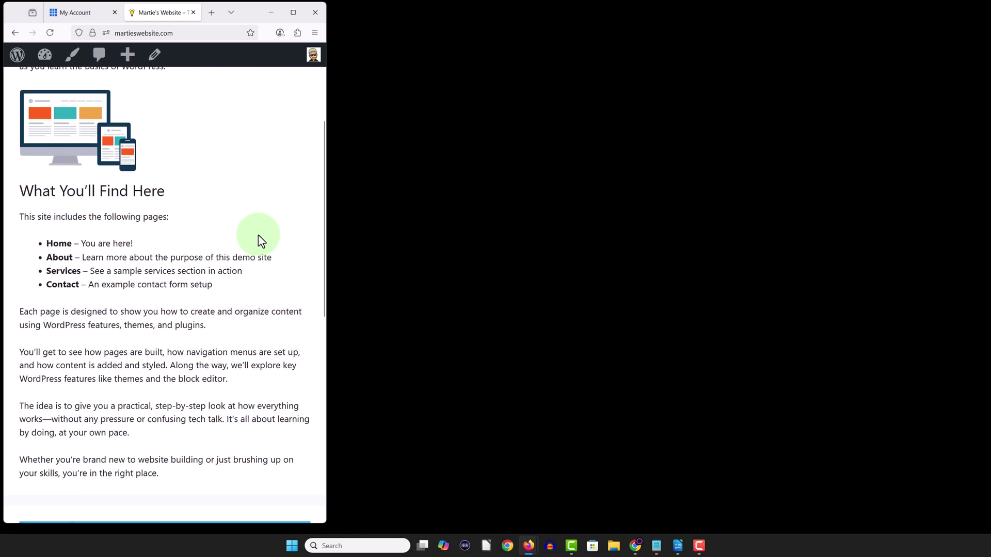
scroll(258, 235, down, 3)
scroll(258, 235, up, 5)
scroll(259, 236, up, 8)
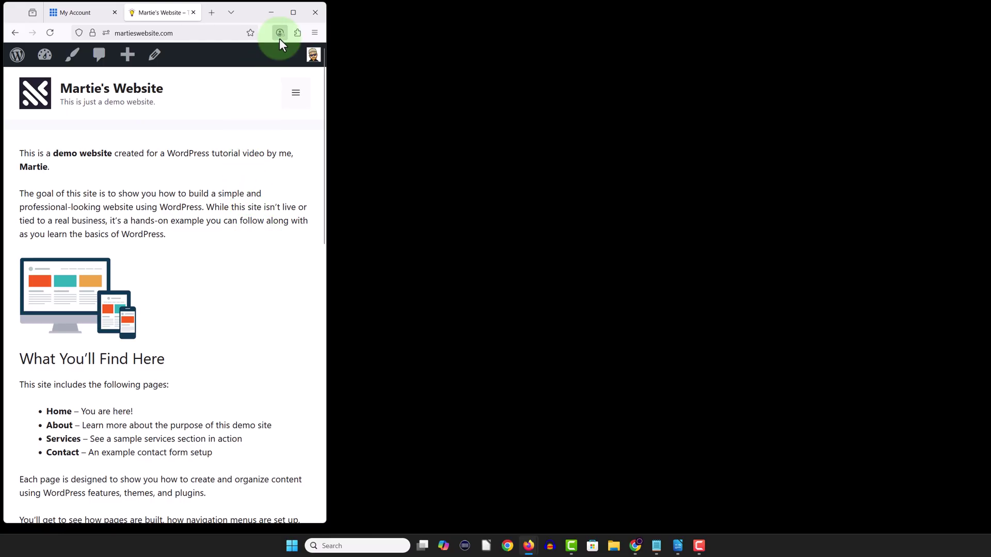
click(294, 13)
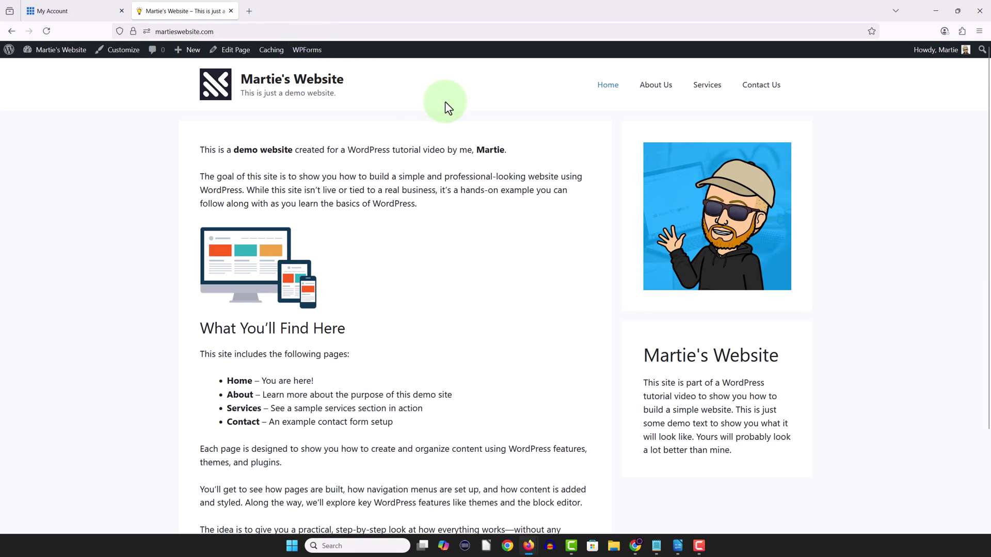